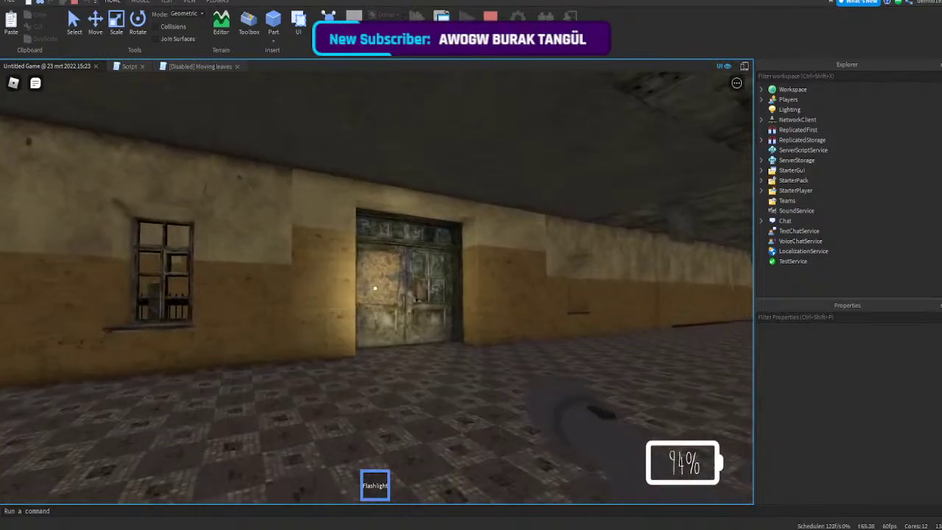
- Walk through the building in the play test and inspect the interior walls and doorways
key("w")
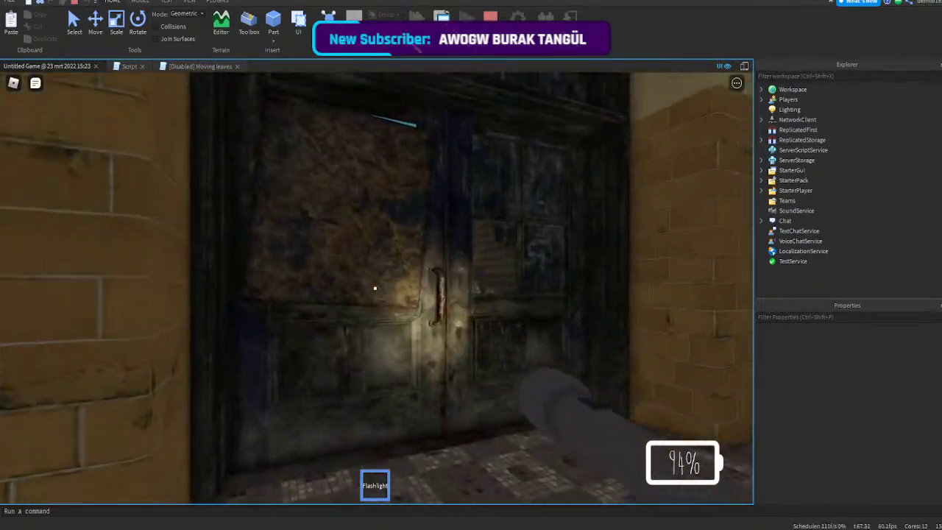
key("w")
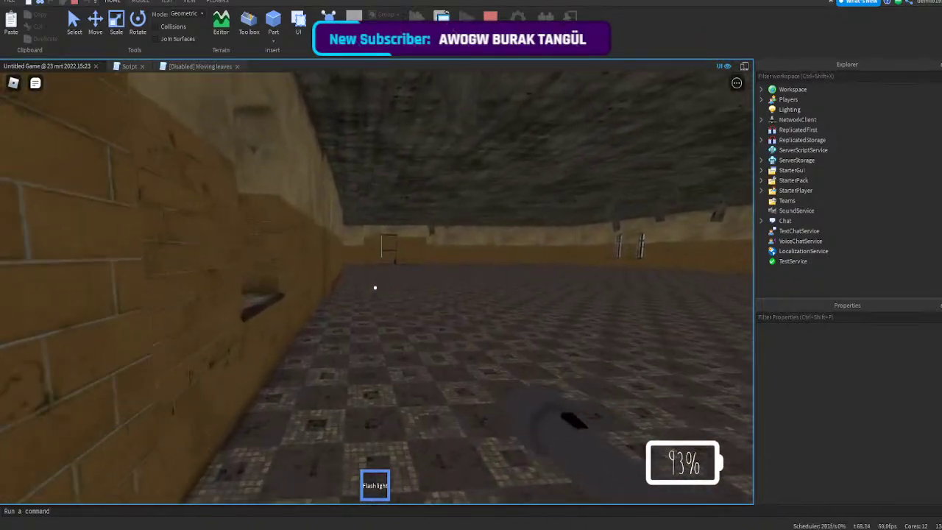
key("w")
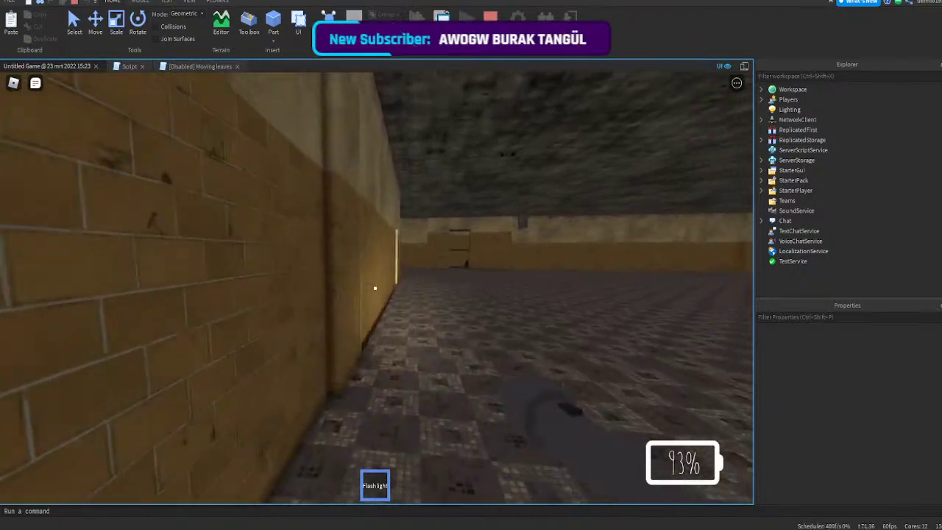
key("w")
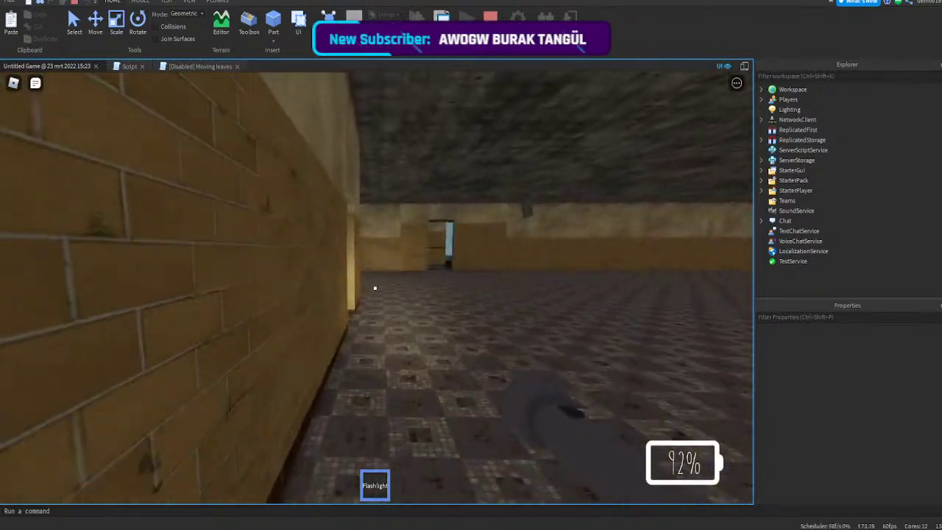
key("w")
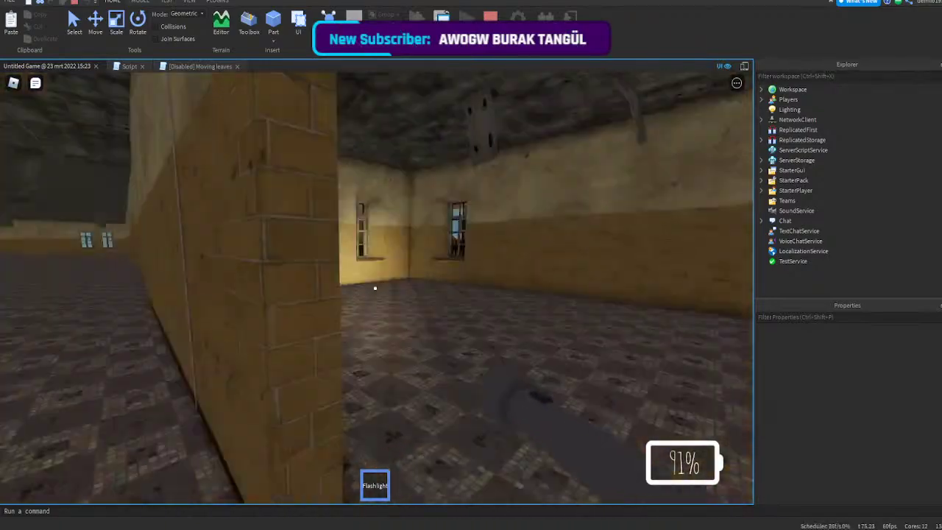
key("a")
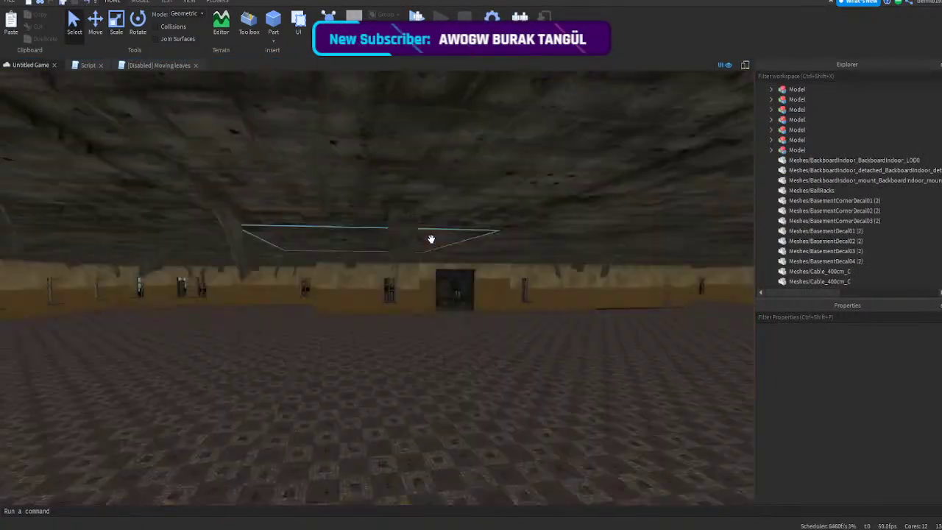
- Set the CollisionFidelity of both WallInterior_DoorwayNarrow meshes to PreciseConvexDecomposition
key("w")
right_click_drag(432, 240, 562, 230)
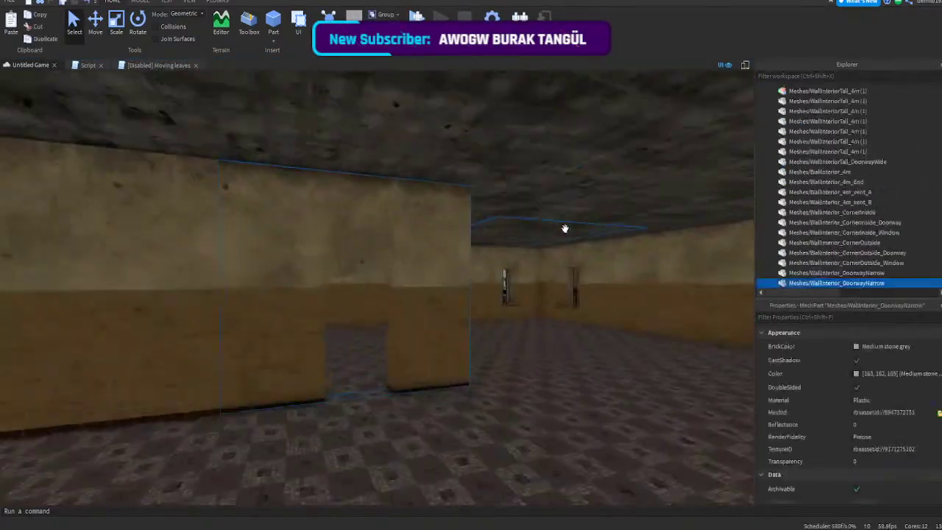
key("w")
mouse_move(564, 228)
right_mouse_down()
mouse_move(611, 230)
mouse_move(552, 231)
right_mouse_up()
key("d")
left_click(846, 188, "ctrl")
right_click_drag(662, 221, 611, 236)
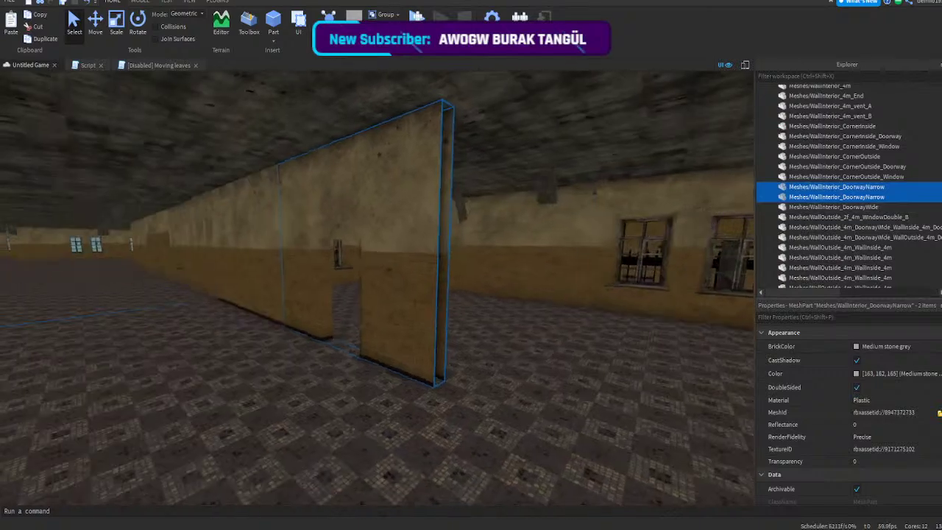
scroll(843, 405, "down", 5)
scroll(897, 404, "down", 4)
scroll(894, 401, "up", 3)
left_click(884, 376)
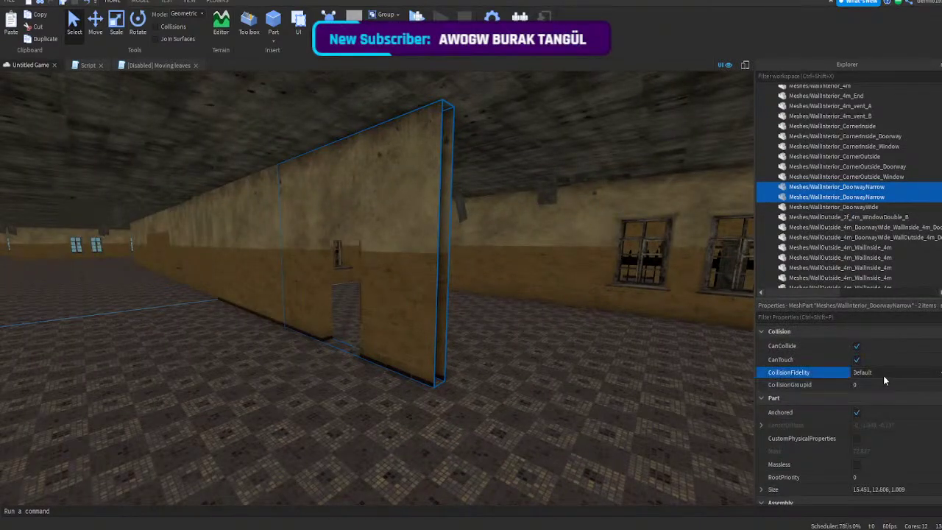
left_click(882, 410)
- Play-test the game and walk through the narrow interior doorway to check its collision
mouse_move(526, 351)
right_mouse_down()
mouse_move(568, 351)
mouse_move(515, 345)
right_mouse_up()
key("w")
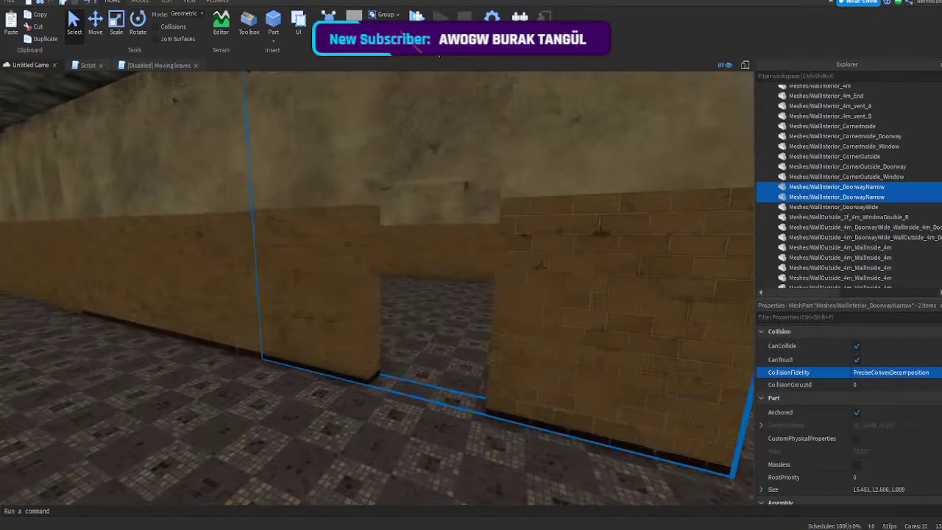
left_click(417, 18)
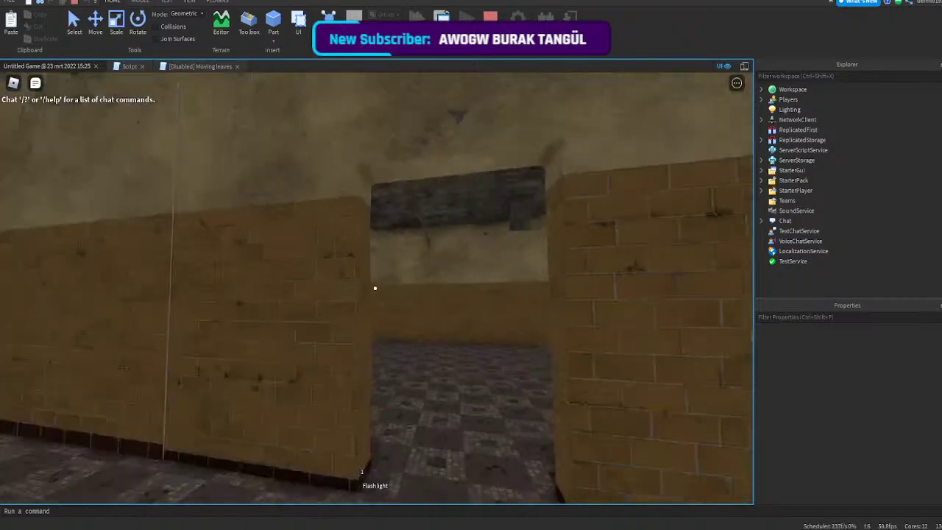
key("w")
key("a")
key("s")
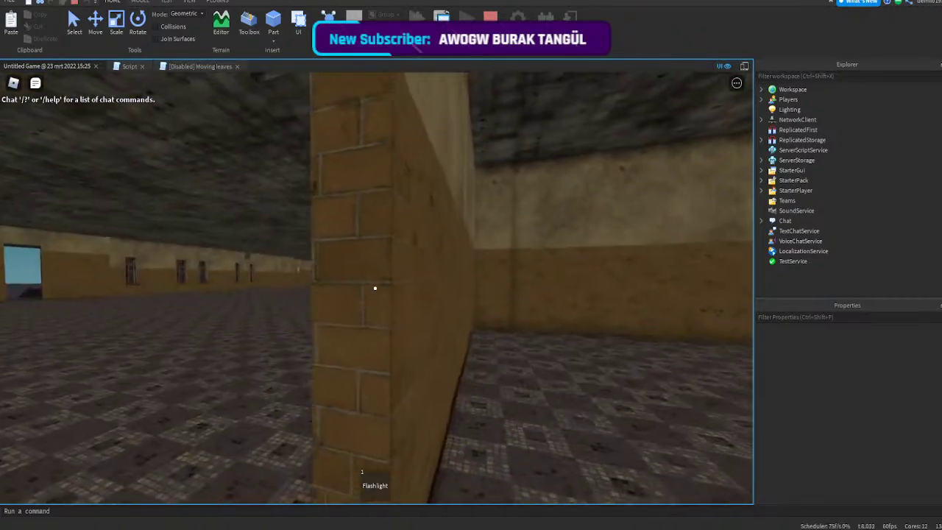
key("w")
key("s")
key("w")
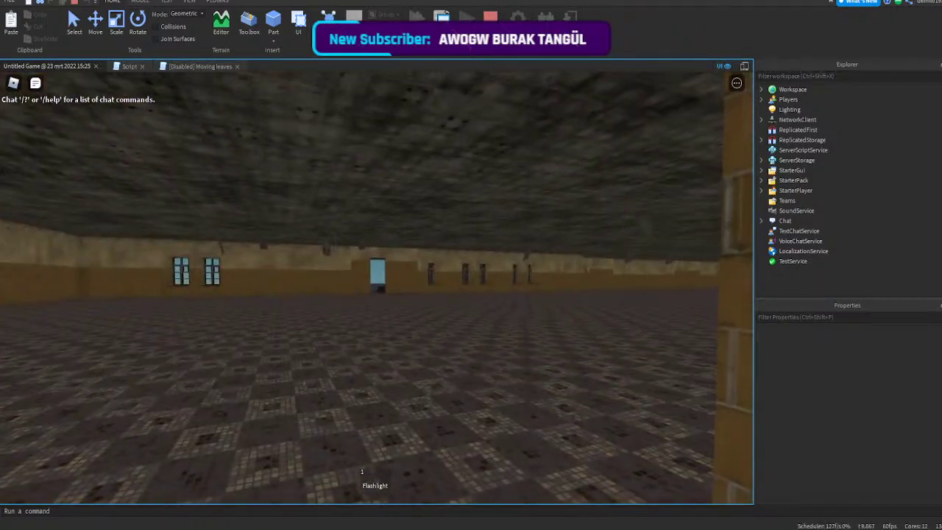
key("shift+F5")
- Scale the single-window wall beside the open exterior doorway to narrow the gap between the two wall sections
key("w")
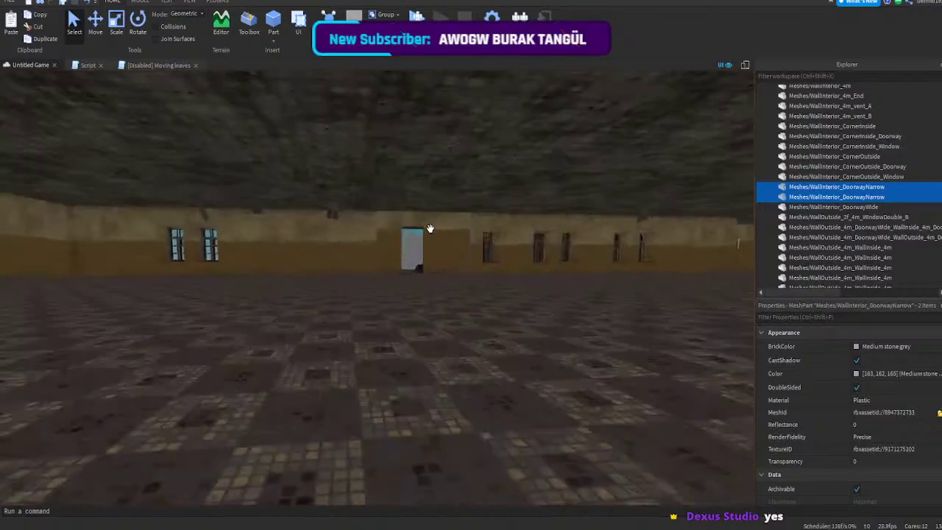
right_click_drag(429, 229, 432, 227)
left_click(432, 227)
key("w")
left_click(117, 27)
right_click_drag(338, 196, 339, 198)
key("w")
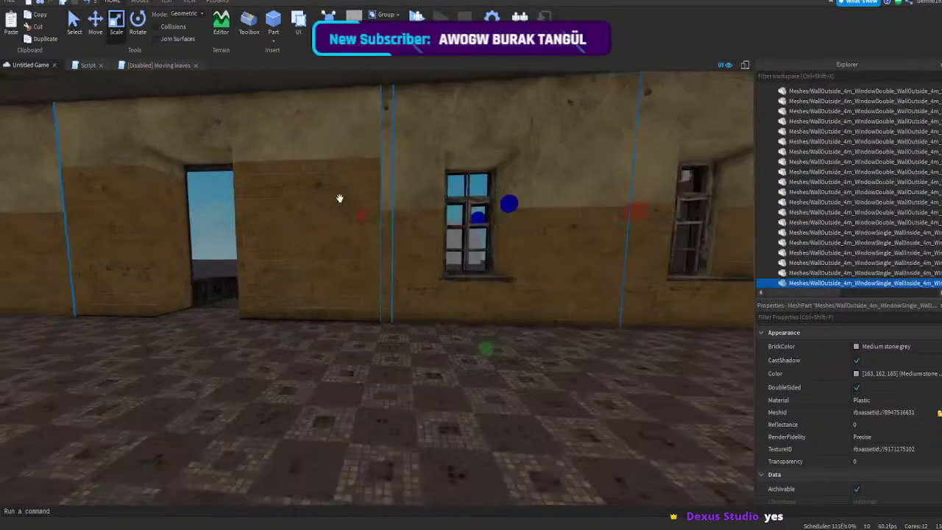
left_click_drag(362, 198, 378, 201)
- Set the move snap increment to 0.1 studs and stretch the single-window wall to meet the doorway wall
left_click(140, 2)
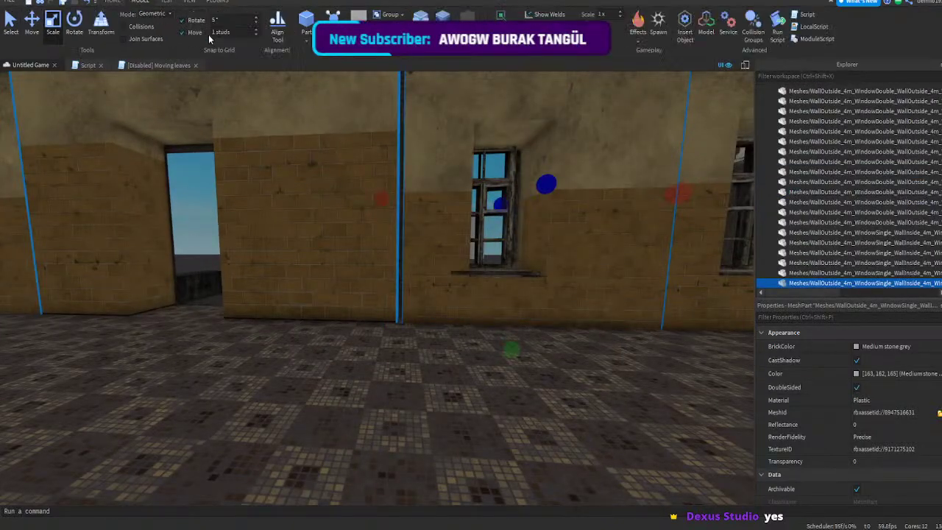
left_click(224, 33)
type("0.1")
key("Return")
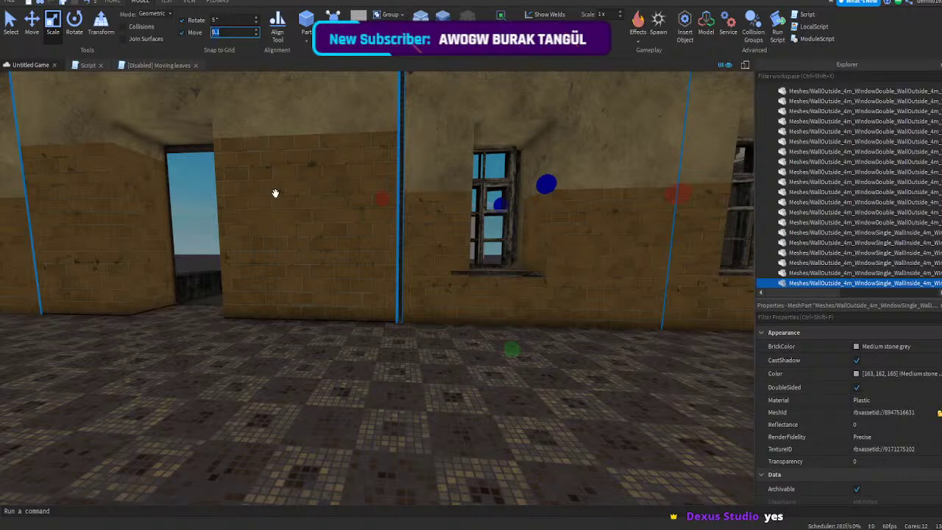
left_click_drag(378, 195, 370, 192)
key("d")
right_click_drag(372, 250, 368, 258)
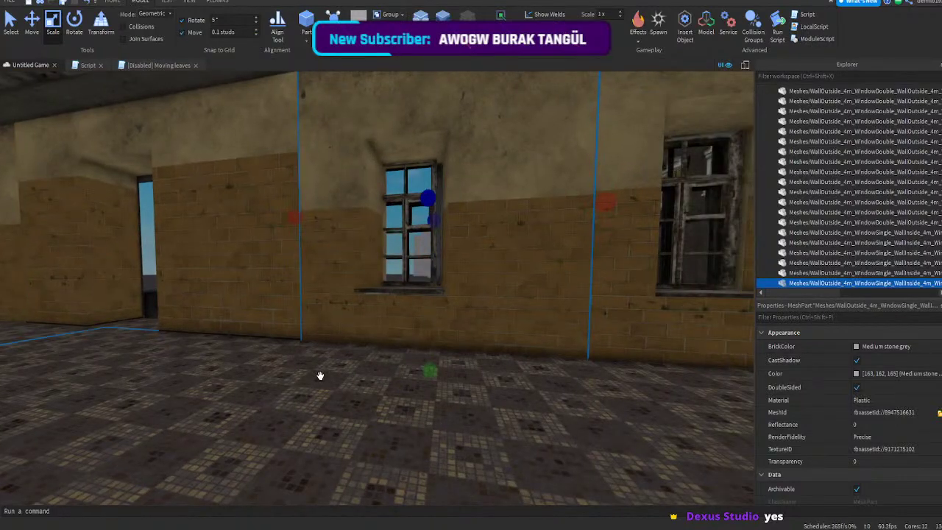
left_click_drag(300, 219, 308, 219)
- Try to rescale the exterior narrow doorway wall next to the single-window wall, and undo the scaling changes
left_click(273, 235)
key("a")
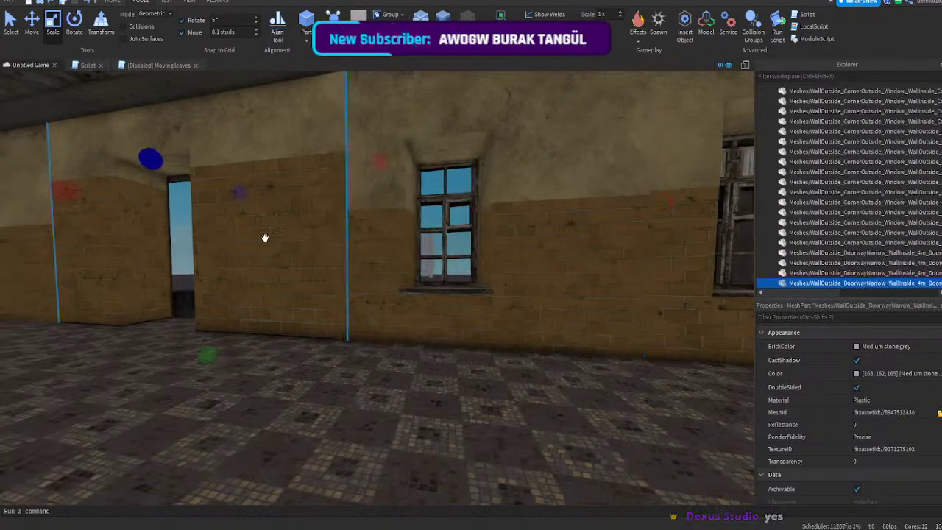
left_click_drag(458, 164, 440, 164)
key("w")
right_click_drag(441, 164, 440, 164)
key("ctrl+z")
key("ctrl+z")
key("w")
key("ctrl+z")
key("ctrl+z")
right_click_drag(385, 246, 377, 254)
key("ctrl+z")
key("ctrl+z")
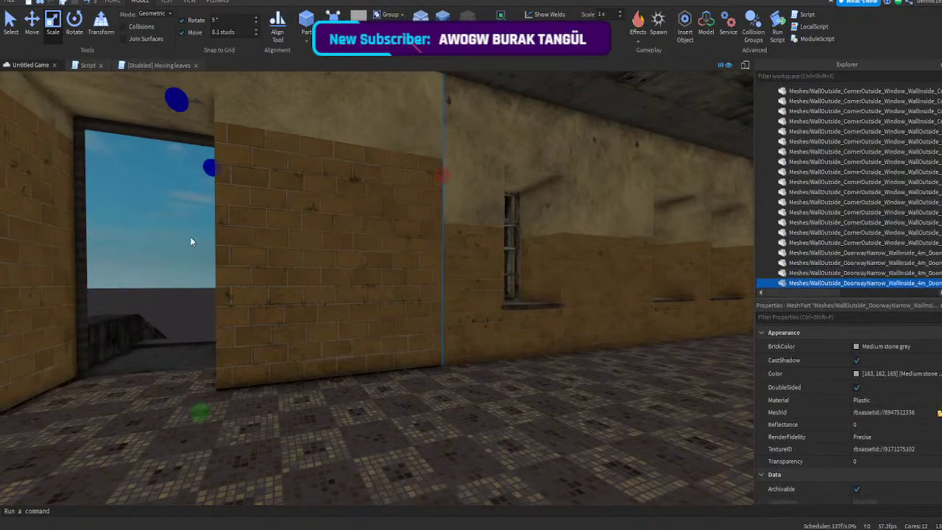
key("ctrl+z")
right_click_drag(471, 223, 466, 223)
key("d")
key("ctrl+z")
- Scale the wall section at the exterior doorway slightly to adjust its joint with the adjacent wall
left_click_drag(385, 209, 397, 209)
right_click_drag(402, 232, 403, 233)
key("w")
right_click_drag(315, 391, 315, 392)
- Scale the broken ceiling tile meshes slightly to adjust the joints between neighbouring tiles
left_click(218, 210)
right_click_drag(218, 210, 218, 210)
left_click_drag(232, 166, 235, 166)
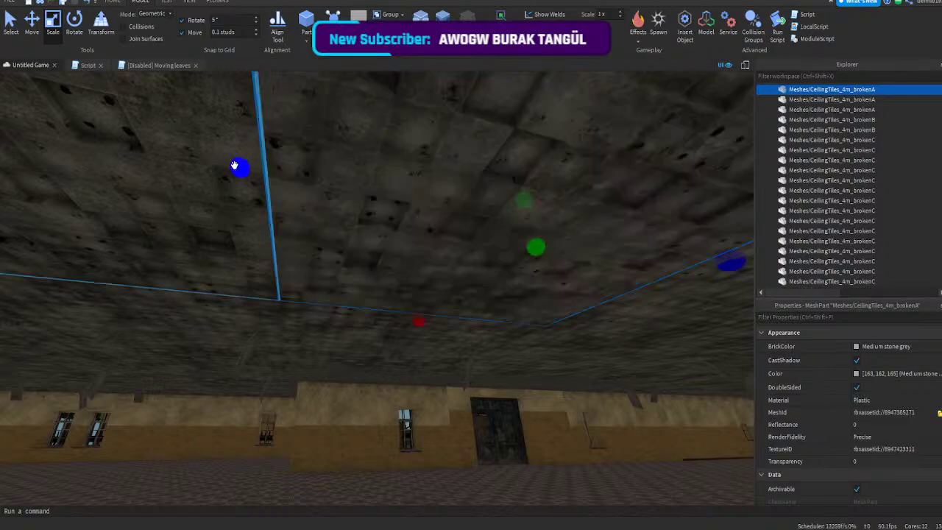
right_click_drag(368, 206, 368, 207)
left_click(348, 200)
left_click_drag(369, 228, 366, 225)
key("w")
mouse_move(366, 226)
right_mouse_down()
mouse_move(342, 209)
mouse_move(356, 225)
right_mouse_up()
left_click(342, 209)
- Select the Pilaster_wide mesh and resize it to fit the interior wall height
key("w")
key("w")
key("w")
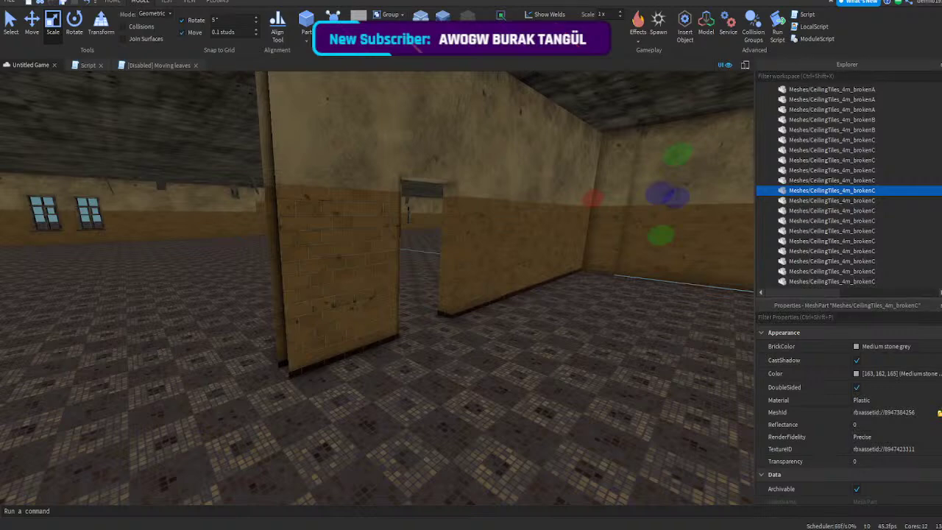
right_click_drag(454, 267, 439, 252)
left_click(439, 253)
key("s")
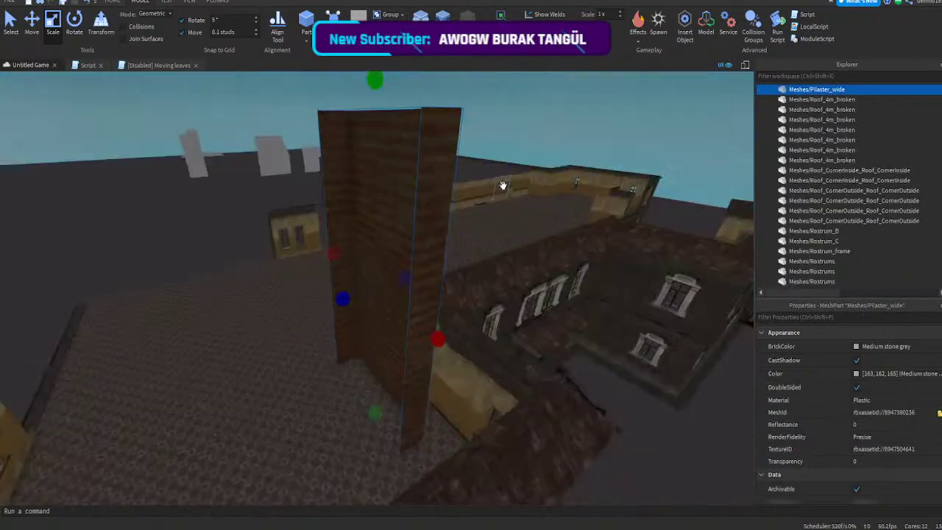
right_click_drag(390, 282, 390, 282)
left_click_drag(374, 179, 374, 348)
left_click_drag(473, 451, 395, 436)
- Fit the wide pilaster between floor and ceiling beside the narrow interior doorway wall and reduce its width
right_click_drag(360, 387, 370, 425)
left_click_drag(369, 424, 333, 444)
right_click_drag(333, 444, 333, 444)
scroll(484, 404, "up", 1)
left_click_drag(484, 405, 460, 439)
right_click_drag(458, 439, 457, 437)
right_click_drag(410, 150, 409, 152)
left_click_drag(409, 152, 432, 240)
right_click_drag(431, 240, 432, 241)
key("s")
left_click_drag(582, 319, 459, 317)
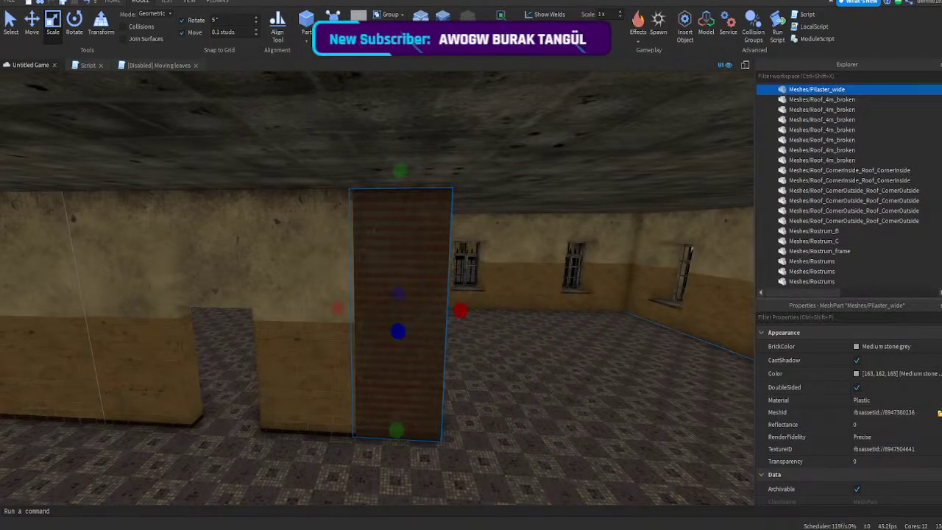
left_click_drag(461, 311, 411, 322)
- Move the wide pilaster over the seam between the long interior wall and the narrow doorway wall
left_click(33, 26)
right_click_drag(412, 321, 411, 322)
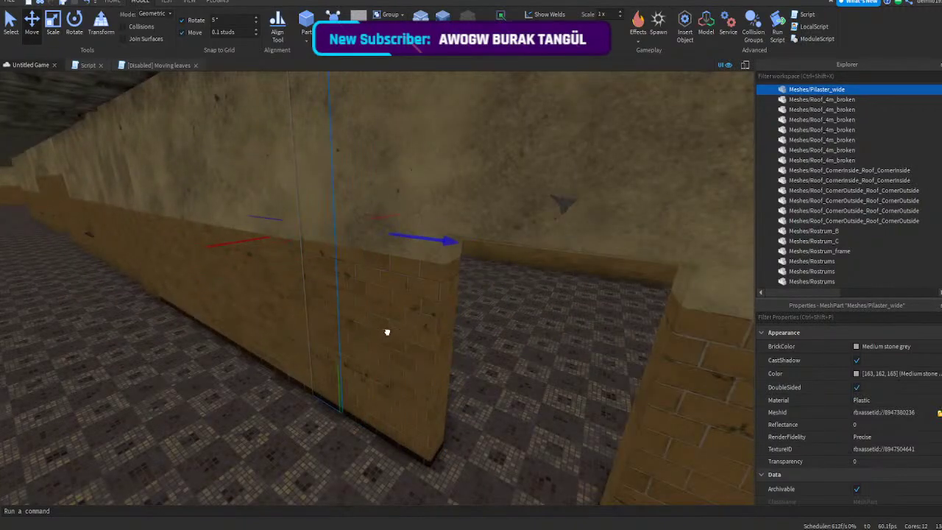
left_click_drag(407, 340, 406, 338)
right_click_drag(407, 339, 390, 335)
mouse_move(335, 256)
left_mouse_down()
mouse_move(166, 261)
mouse_move(206, 278)
mouse_move(327, 273)
left_mouse_up()
left_click(53, 22)
right_click_drag(327, 273, 329, 274)
left_click(443, 319)
left_click(889, 450)
key("ctrl+c")
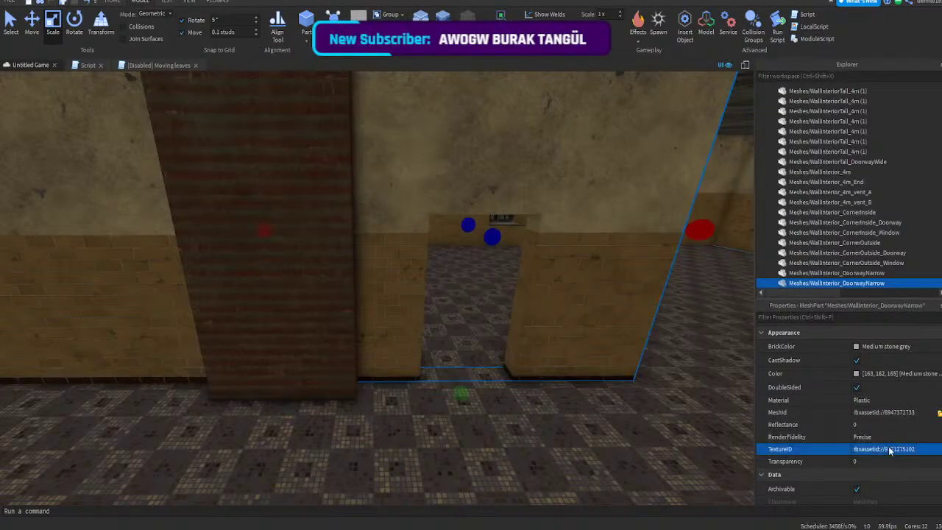
left_click(337, 362)
left_click(935, 450)
key("ctrl+v")
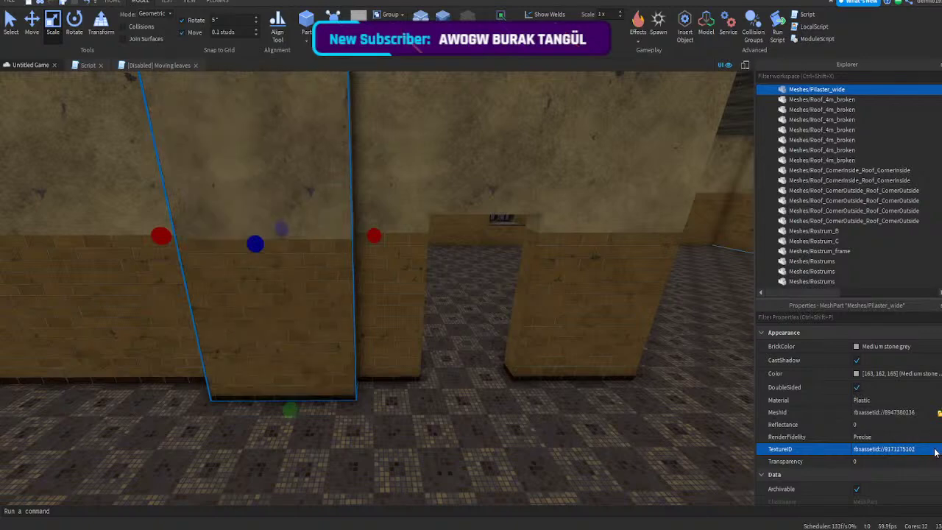
- Fine-tune the size of the pilaster and the adjoining doorway wall so the sections line up
right_click_drag(450, 287, 445, 269)
left_click_drag(454, 279, 448, 275)
left_click(460, 433)
key("s")
right_click_drag(460, 433, 456, 428)
left_click(440, 323)
mouse_move(443, 296)
left_mouse_down()
mouse_move(456, 299)
mouse_move(448, 296)
left_mouse_up()
left_click(389, 337)
right_click_drag(441, 401, 443, 402)
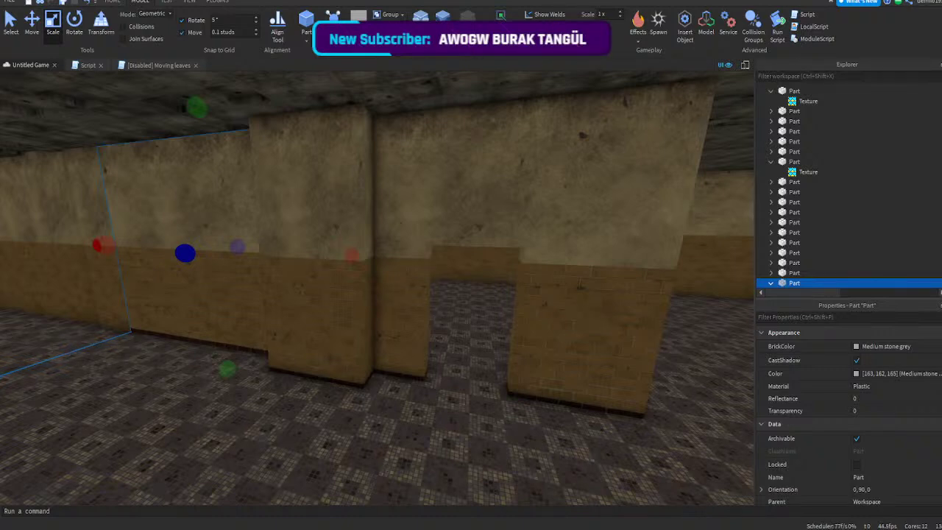
- Duplicate the interior wall part beside the pilaster and rotate the copy perpendicular to the original
right_click_drag(410, 199, 411, 199)
key("w")
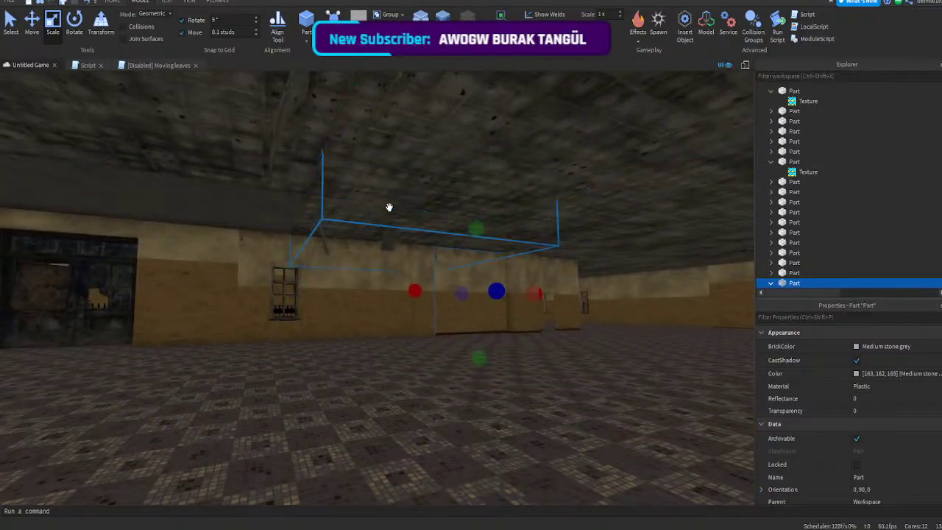
key("w")
right_click_drag(382, 254, 382, 254)
left_click(366, 363)
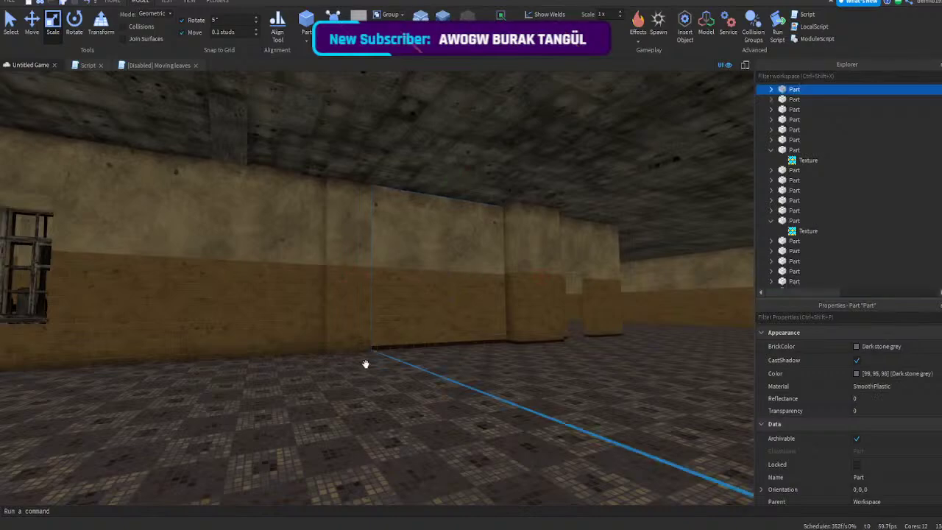
left_click(385, 323)
key("w")
right_click_drag(414, 315, 414, 316)
key("ctrl+d")
left_click_drag(472, 302, 376, 353)
key("ctrl+r")
right_click_drag(376, 354, 376, 354)
- Position the duplicated wall part so that it forms a corner with the existing interior wall
left_click_drag(376, 353, 379, 359)
right_click_drag(379, 358, 379, 359)
left_click_drag(379, 358, 298, 263)
right_click_drag(298, 263, 299, 262)
left_click_drag(299, 263, 349, 354)
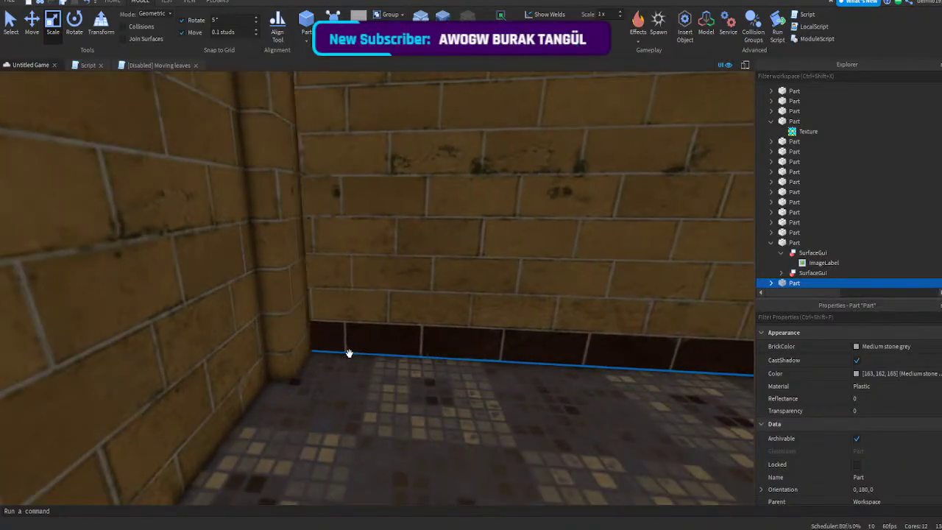
right_click_drag(349, 354, 341, 330)
key("s")
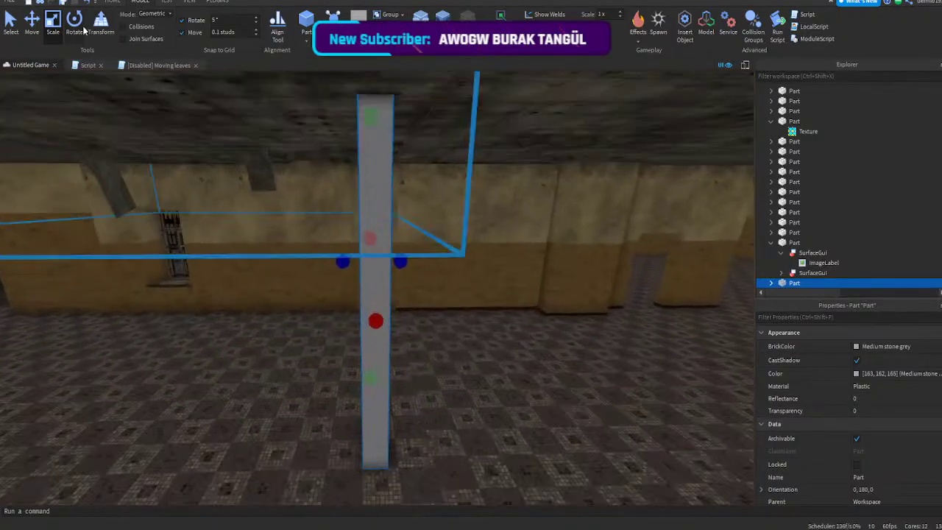
right_click_drag(228, 136, 377, 240)
left_click_drag(377, 239, 497, 241)
right_click_drag(507, 241, 505, 242)
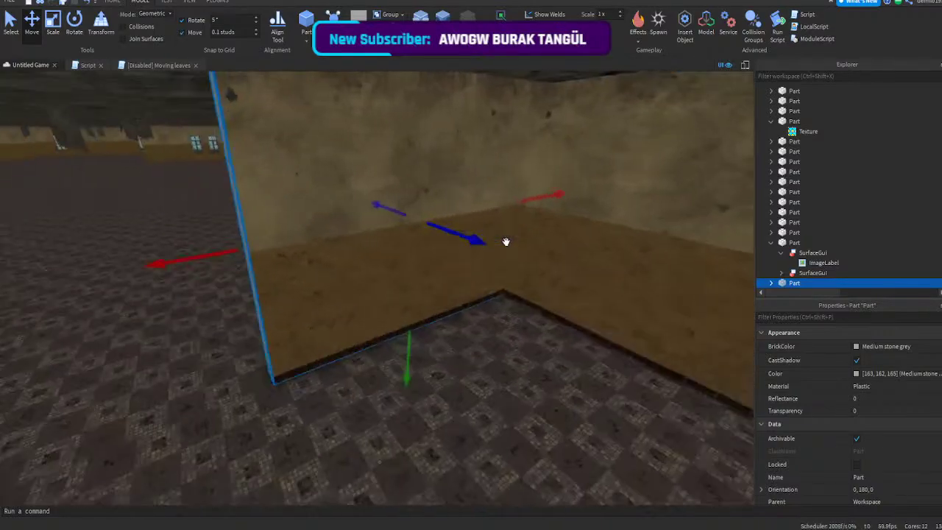
- Bring the WallInterior_CornerInside_Window mesh from the wall kit into the building and lower its height to the ceiling
left_click(442, 368)
left_click(507, 326)
right_click_drag(507, 326, 505, 326)
right_click_drag(474, 290, 319, 152)
left_click(316, 151)
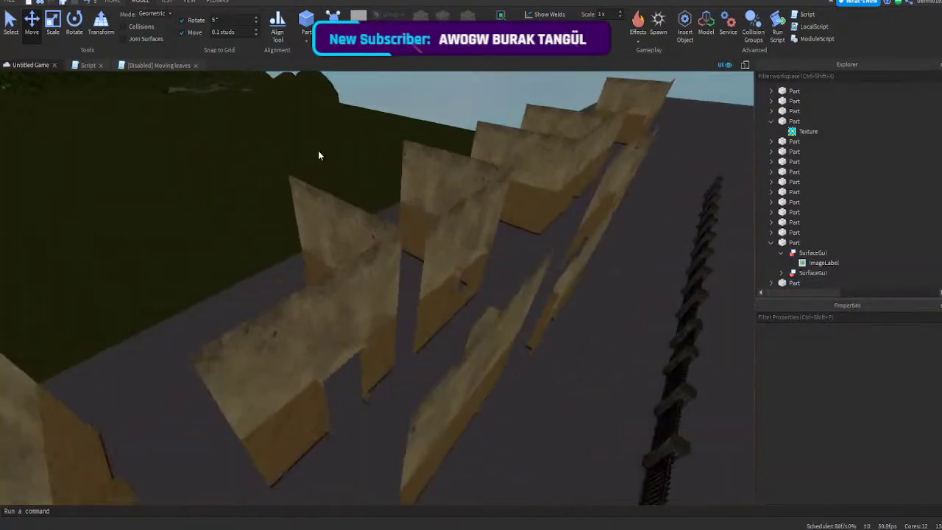
left_click(447, 251)
right_click_drag(447, 250, 391, 349)
key("s")
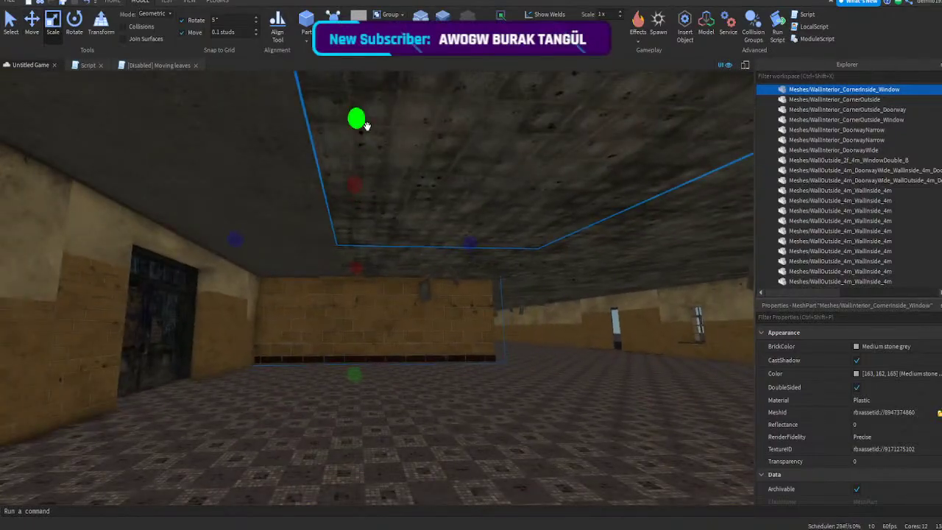
key("w")
left_click_drag(364, 125, 363, 275)
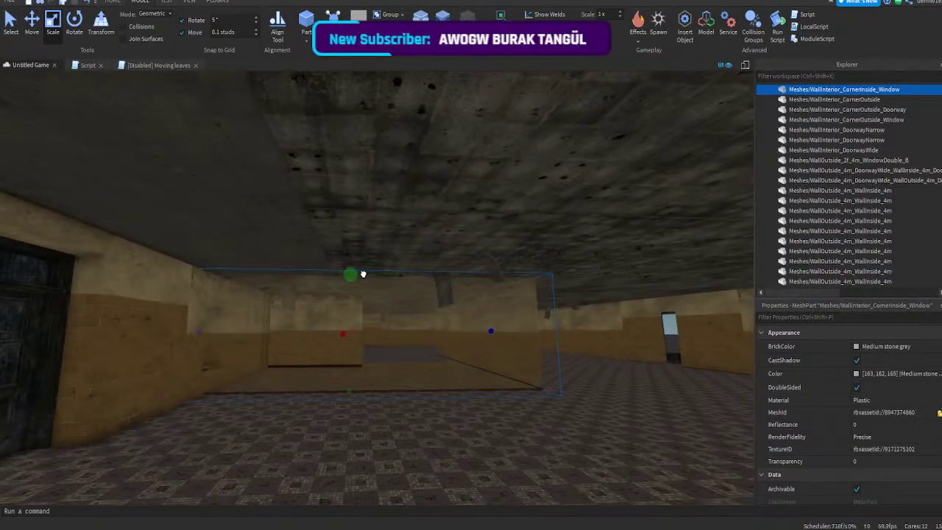
- Resize the sides of the inside-corner window wall to fit the space near the dark double doors
right_click_drag(363, 274, 401, 297)
key("w")
left_click_drag(463, 312, 456, 314)
key("a")
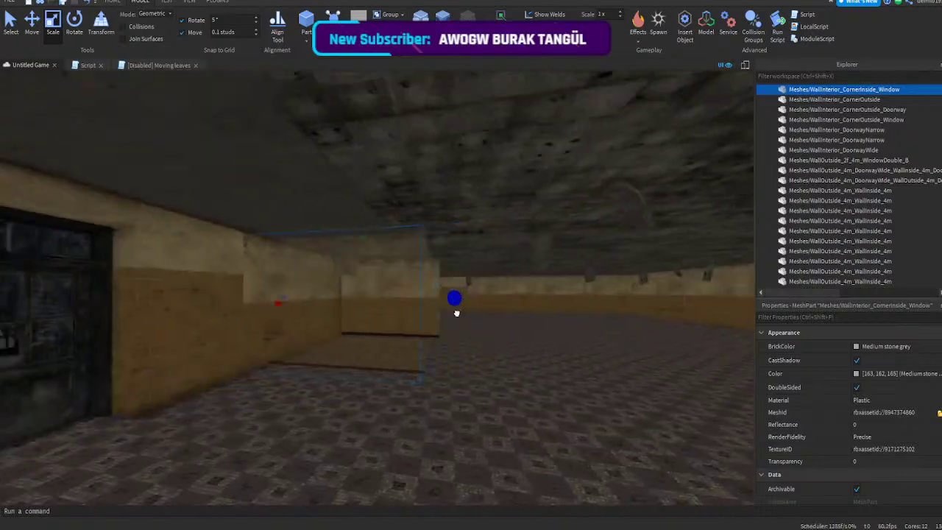
key("w")
right_click_drag(435, 343, 436, 298)
key("s")
left_click_drag(336, 248, 420, 243)
right_click_drag(462, 250, 464, 250)
key("d")
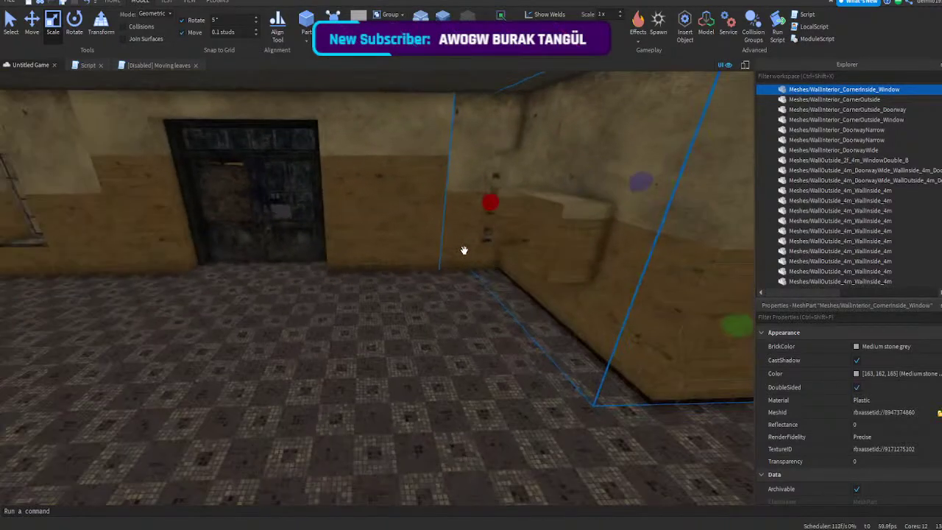
- Examine the placed window wall's corner and compare it with the WallInterior_CornerOutside_Window mesh in the wall kit
key("w")
right_click_drag(376, 197, 376, 196)
key("s")
key("w")
key("w")
key("s")
key("w")
key("s")
key("w")
key("w")
key("w")
key("s")
key("w")
key("w")
key("s")
key("d")
left_click(438, 221)
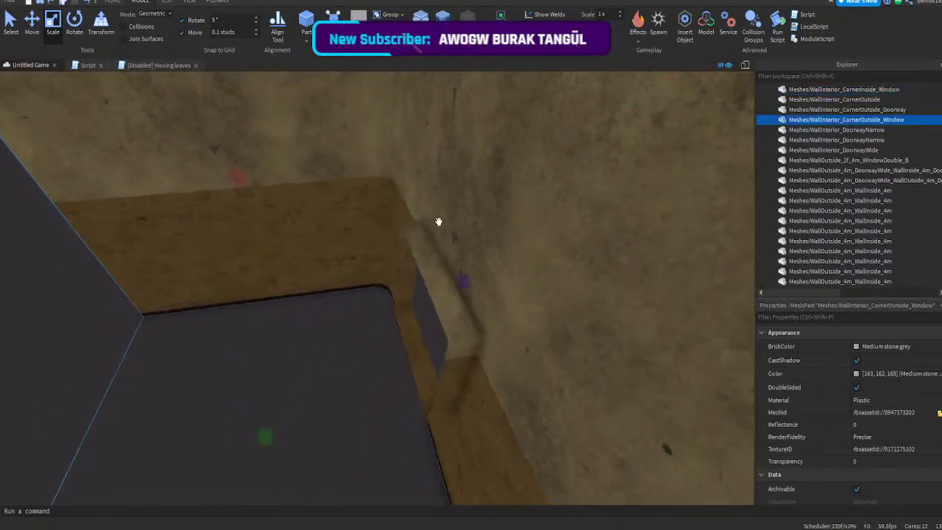
key("s")
key("d")
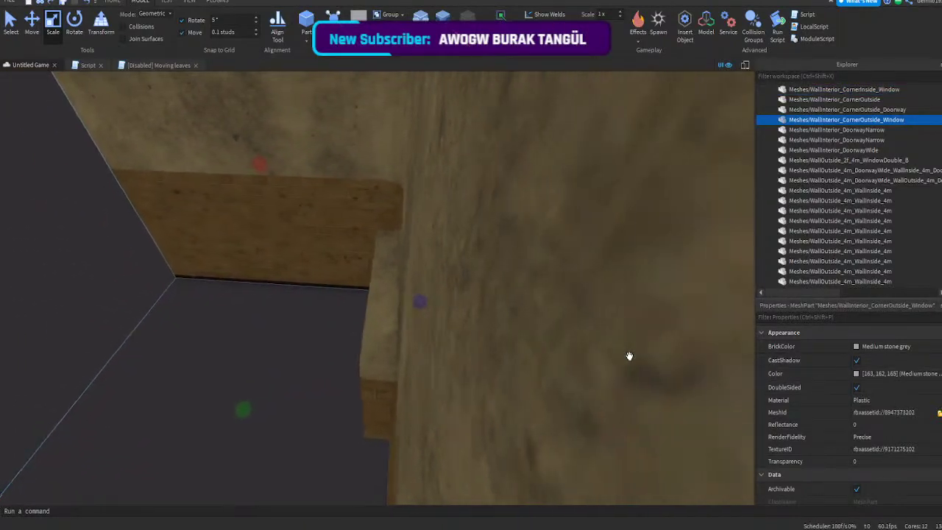
key("w")
right_click_drag(630, 355, 629, 356)
key("s")
right_click_drag(522, 387, 521, 387)
key("w")
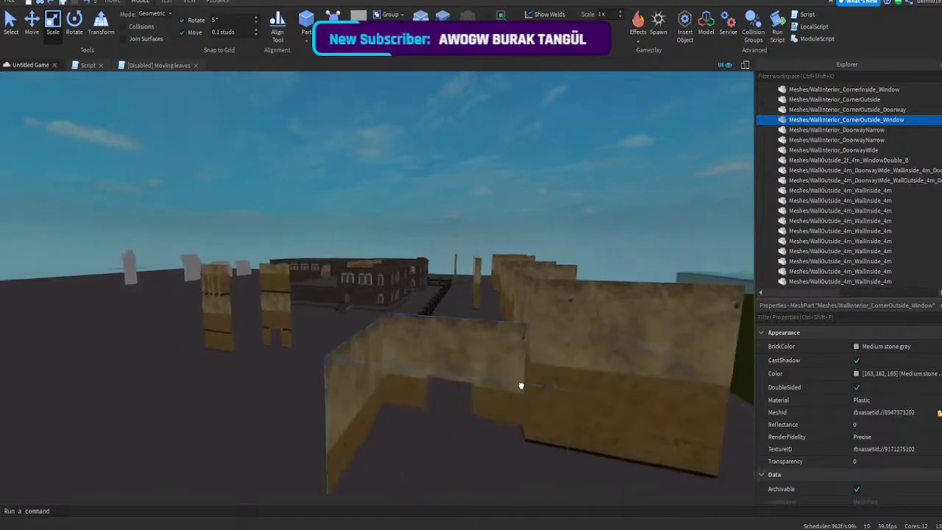
key("a")
key("w")
right_click_drag(404, 305, 405, 305)
key("s")
key("w")
- Rotate the inside-corner window wall and reposition it beside the dark double doors
left_click(496, 267)
key("ctrl+r")
key("ctrl+r")
key("ctrl+r")
key("ctrl+r")
key("ctrl+r")
key("ctrl+r")
left_click_drag(373, 313, 371, 316)
key("w")
right_click_drag(370, 315, 370, 316)
left_click_drag(371, 316, 281, 347)
key("a")
left_click(283, 346)
left_click(377, 320)
right_click_drag(357, 280, 357, 280)
key("s")
- Shorten the long side of the inside-corner window wall so it no longer runs far into the hall
left_click_drag(524, 249, 501, 248)
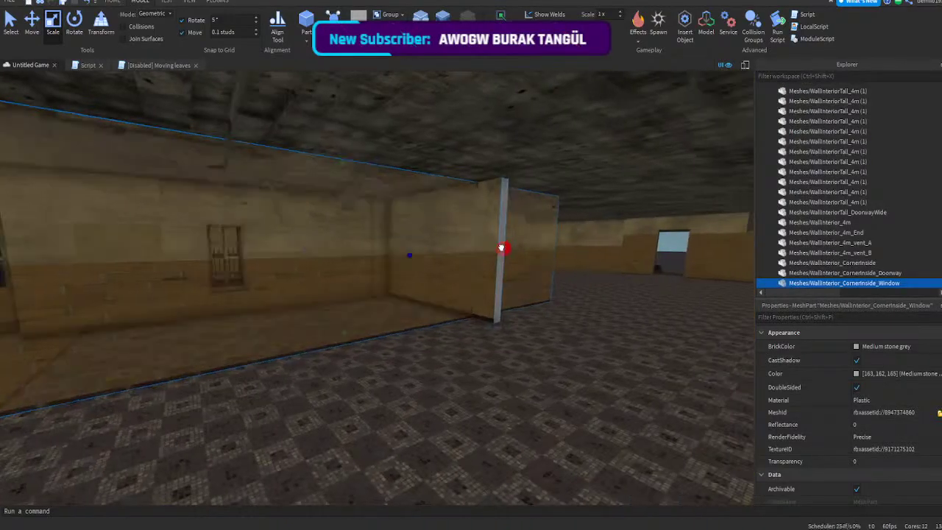
right_click_drag(501, 248, 501, 248)
left_click_drag(500, 248, 378, 271)
right_click_drag(378, 271, 416, 263)
key("a")
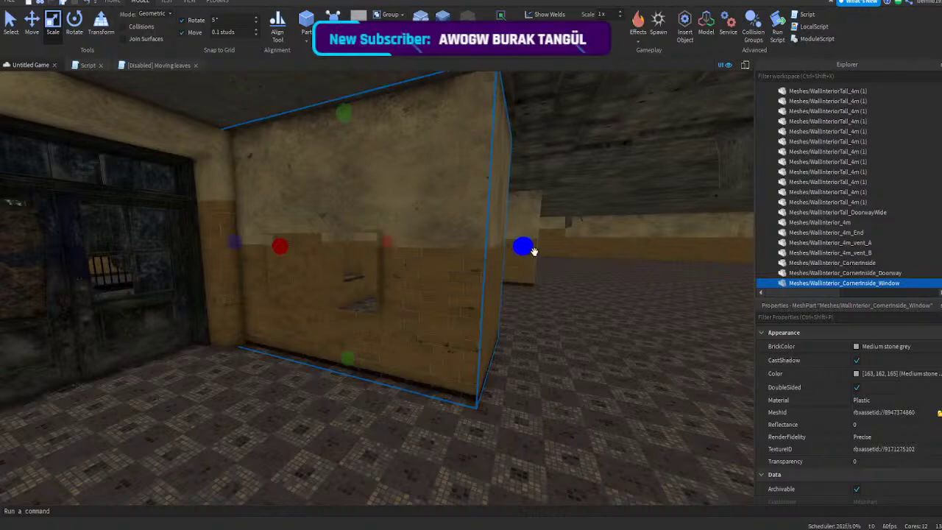
- Adjust the width of the window wall's windowed side so it meets the brick section next to the double doors
left_click_drag(534, 252, 566, 254)
left_click_drag(290, 353, 299, 343)
right_click_drag(299, 343, 299, 342)
key("w")
left_click_drag(299, 343, 347, 350)
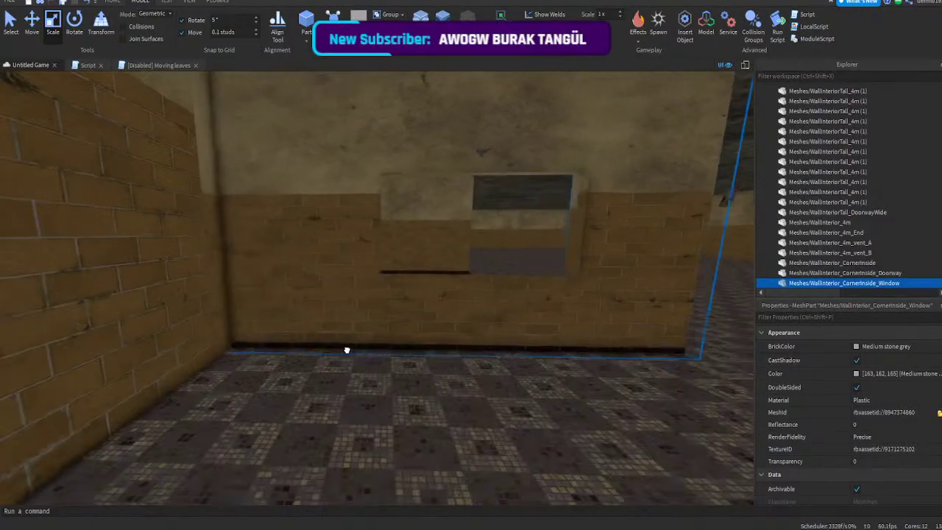
right_click_drag(347, 350, 346, 350)
left_click_drag(346, 351, 457, 392)
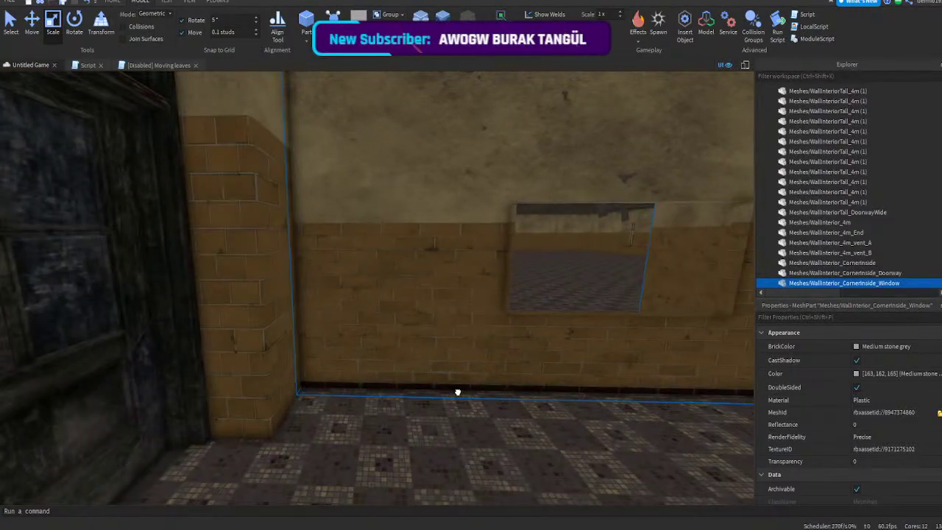
right_click_drag(457, 393, 473, 331)
key("s")
left_click_drag(453, 283, 398, 292)
right_click_drag(397, 293, 461, 286)
key("w")
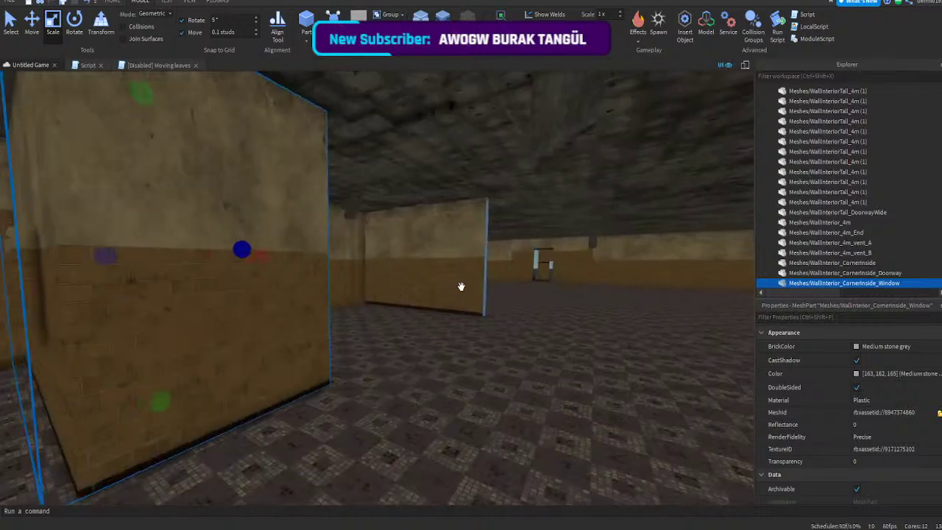
- Check the dividing wall part in the hall and compare the outside-corner and corner-doorway meshes in the wall kit
left_click(461, 286)
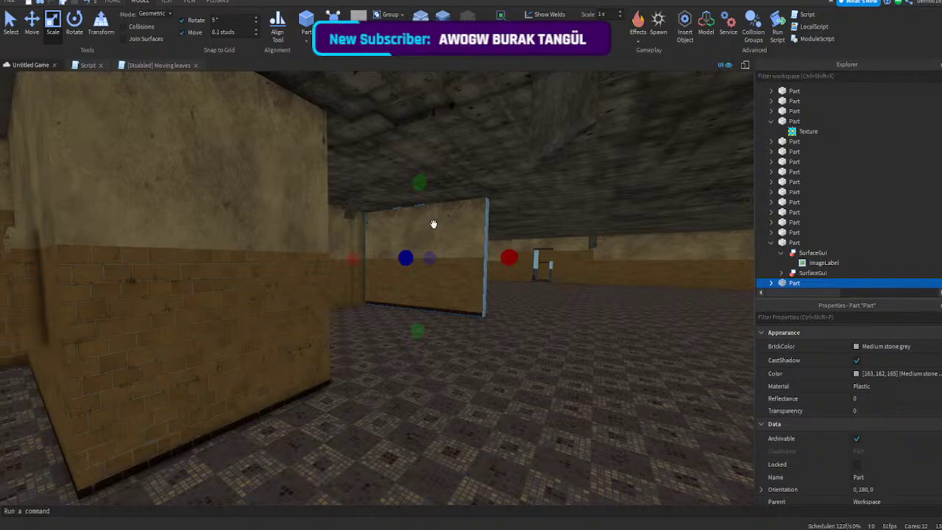
key("s")
right_click_drag(434, 224, 436, 231)
left_click(412, 233)
key("w")
right_click_drag(572, 175, 581, 171)
key("s")
left_click(406, 195)
right_click_drag(406, 195, 395, 177)
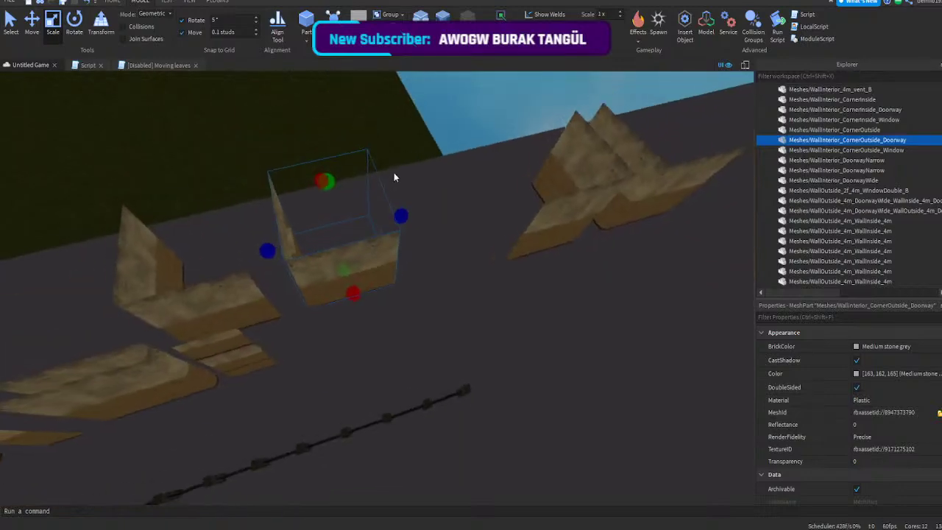
key("s")
left_click(219, 315)
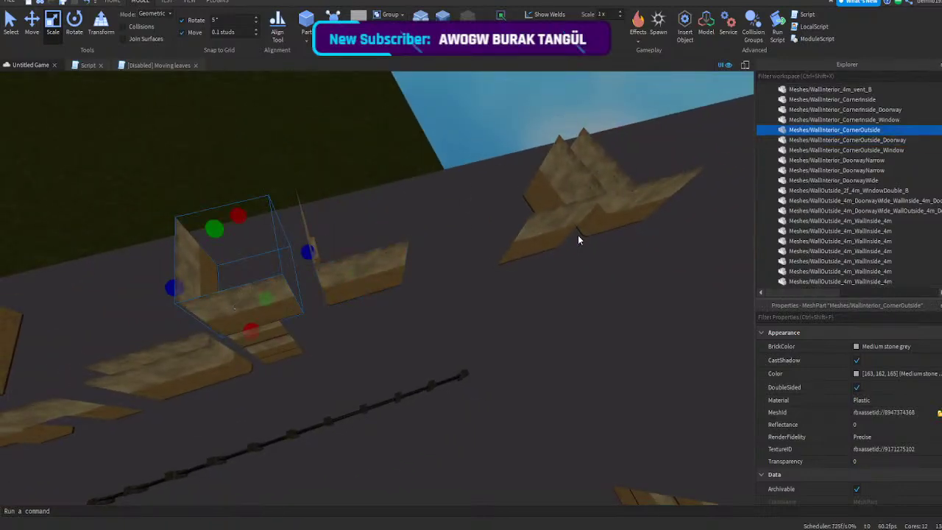
- Try to place the WallInterior_CornerInside mesh beside the dividing wall in the hall, and undo the placement
left_click(585, 209)
key("f")
right_click_drag(585, 209, 579, 215)
key("d")
key("s")
left_click_drag(365, 290, 312, 271)
right_click_drag(313, 271, 312, 271)
key("ctrl+z")
left_click_drag(427, 340, 437, 347)
right_click_drag(438, 346, 437, 346)
key("w")
left_click_drag(437, 347, 443, 265)
key("w")
right_click_drag(444, 266, 443, 265)
left_click(304, 351)
left_click(431, 349)
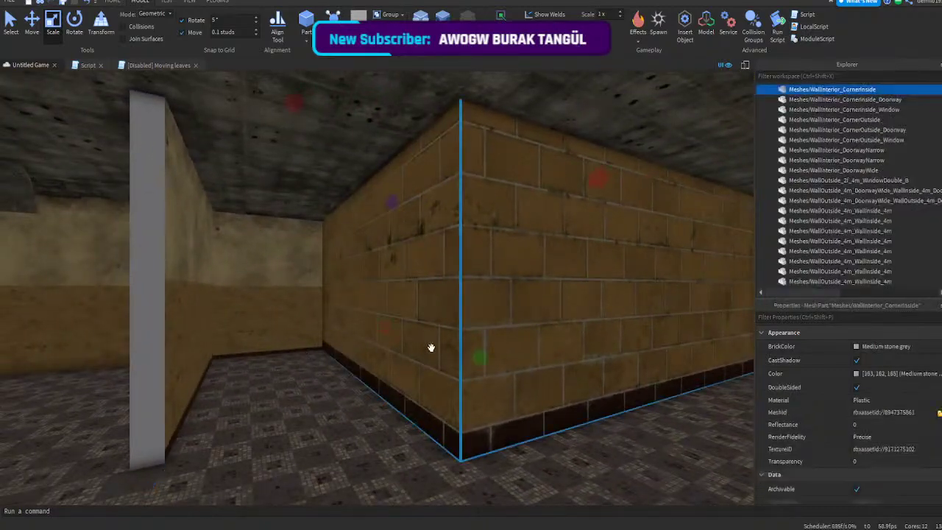
key("ctrl+z")
- Duplicate the WallInterior_CornerOutside_Doorway mesh in the wall kit
right_click_drag(432, 348, 431, 347)
left_click(431, 348)
key("Up")
key("f")
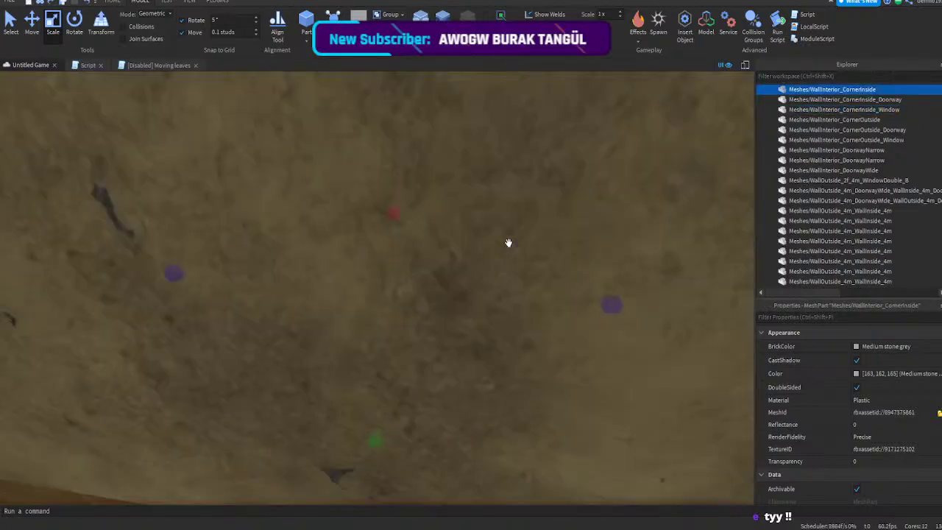
scroll(508, 242, "down", 6)
left_click(522, 166)
scroll(322, 138, "up", 5)
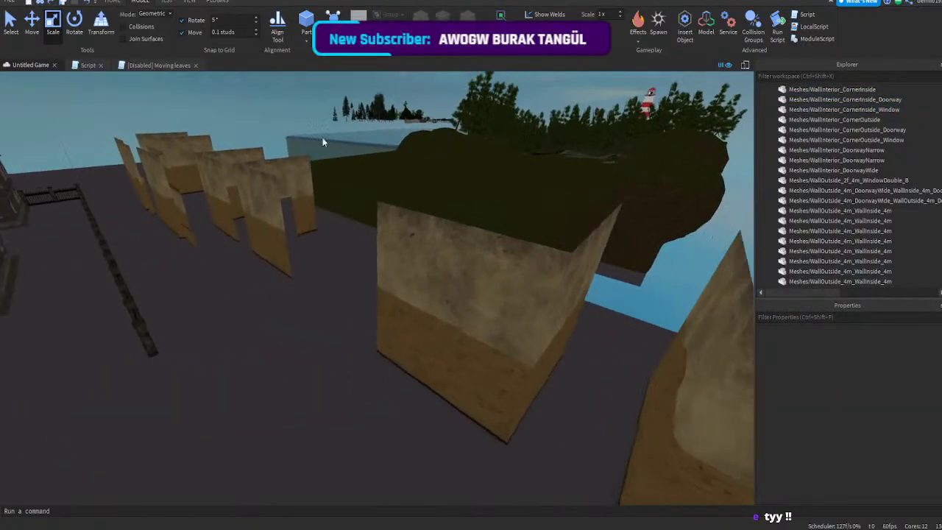
right_click_drag(243, 128, 243, 124)
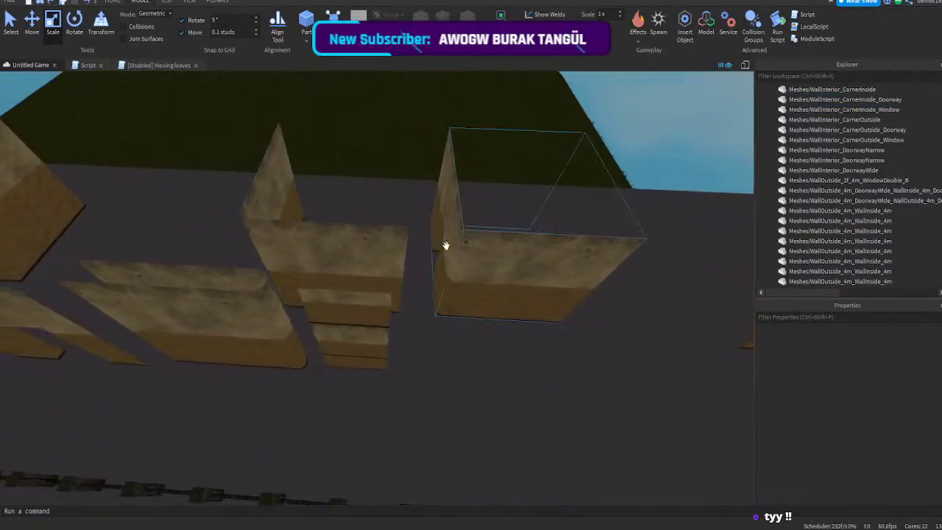
left_click(446, 248)
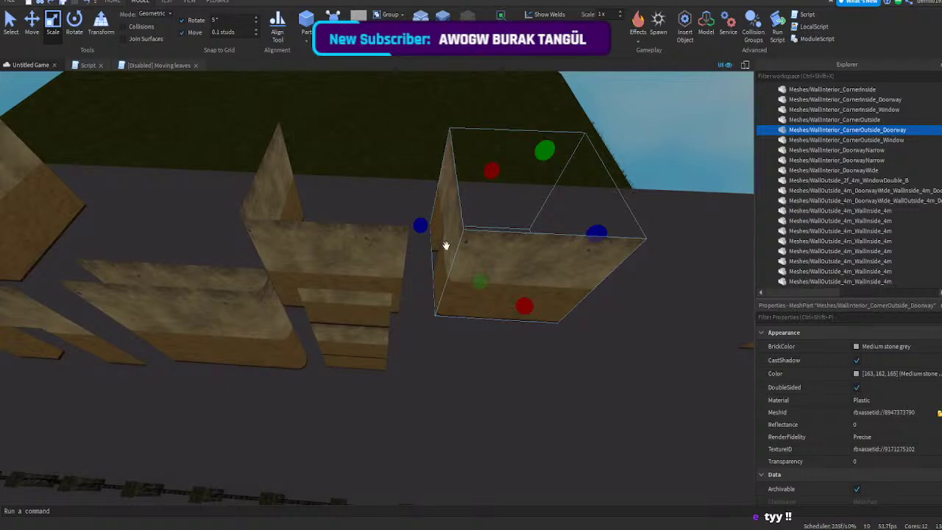
key("ctrl+d")
- Move the corner-doorway copy next to the main building and scale down its height and width
key("f")
left_click_drag(338, 250, 389, 284)
scroll(335, 283, "down", 5)
right_click_drag(337, 284, 337, 284)
scroll(442, 309, "up", 5)
left_click_drag(389, 284, 494, 307)
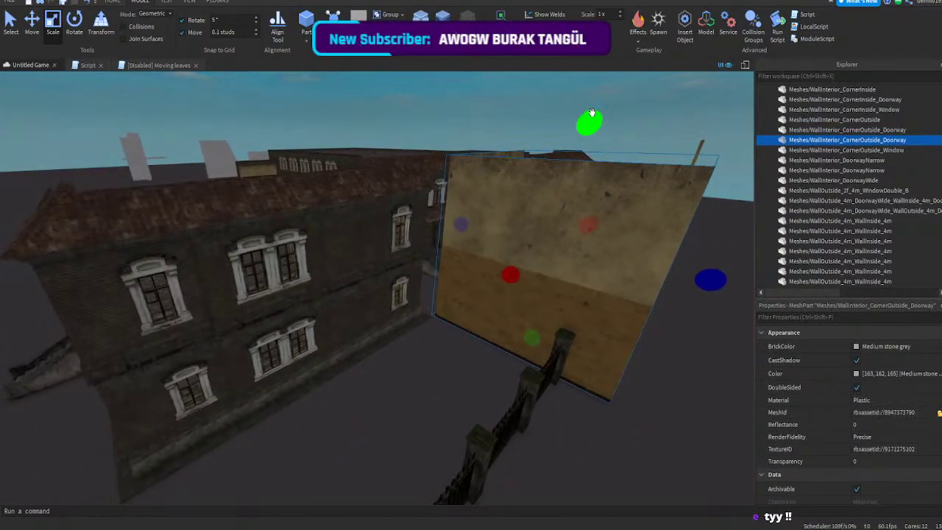
left_click_drag(592, 113, 552, 268)
left_click_drag(671, 359, 511, 319)
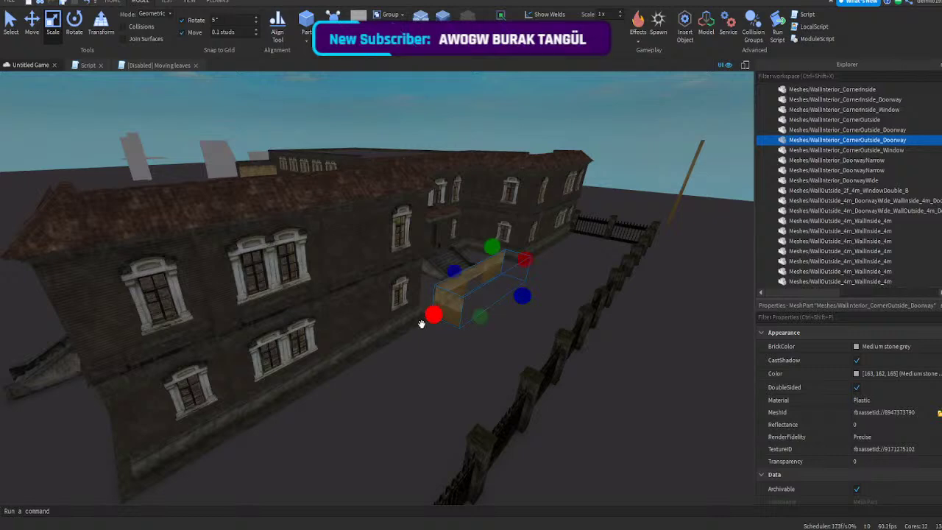
key("f")
right_click_drag(493, 289, 413, 418)
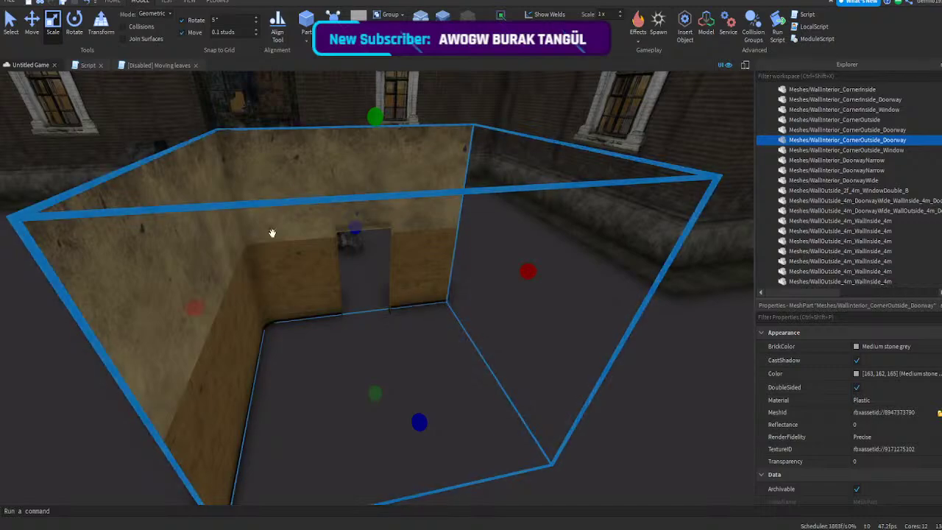
- Move the corner-doorway copy inside the building near the dividing wall
mouse_move(271, 233)
left_mouse_down()
mouse_move(273, 250)
mouse_move(261, 241)
left_mouse_up()
key("w")
right_click_drag(260, 241, 260, 241)
key("s")
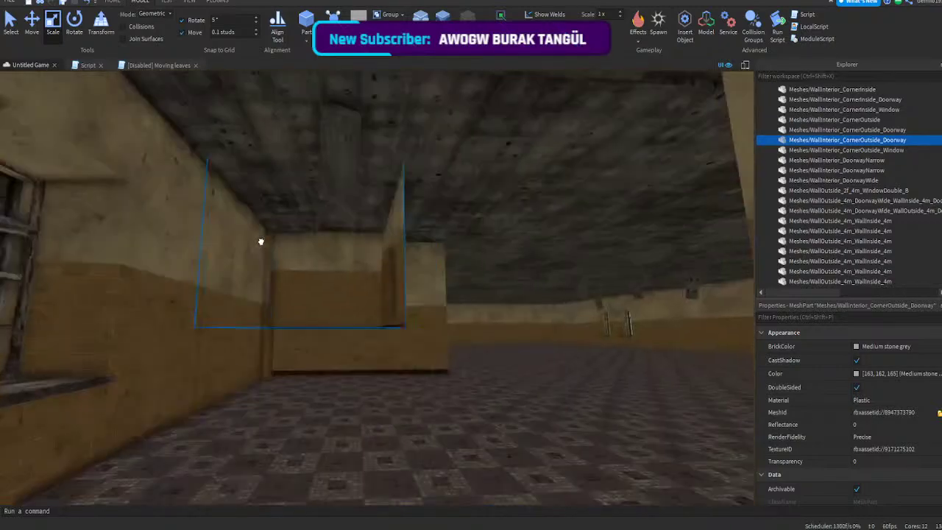
left_click_drag(260, 241, 260, 242)
right_click_drag(261, 241, 260, 241)
left_click_drag(260, 241, 281, 250)
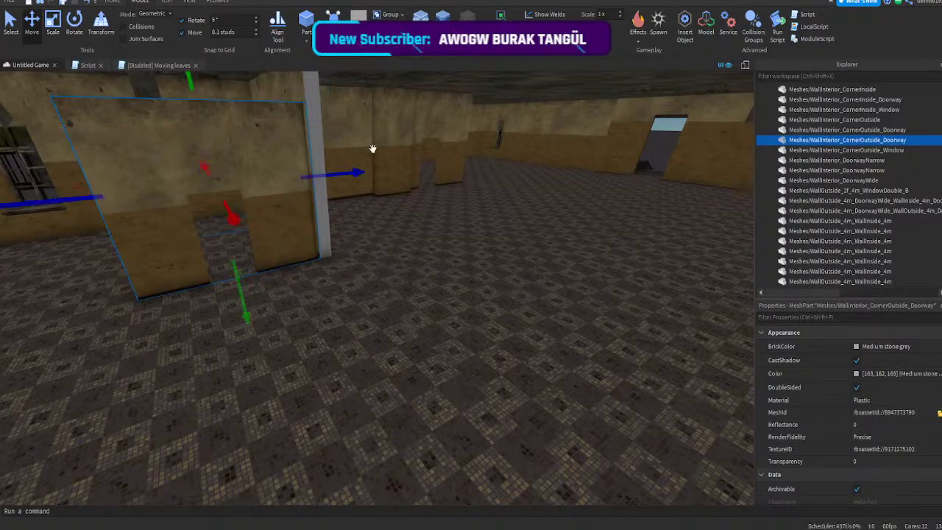
- Align the corner-doorway copy with the free end of the dividing wall
right_click_drag(372, 149, 320, 169)
key("w")
key("w")
left_click_drag(227, 176, 279, 183)
key("s")
right_click_drag(279, 183, 265, 181)
- Scale the corner-doorway copy to fit the dividing wall and set its Size to 12.3, 12.8, 10.8
left_click(54, 31)
right_click_drag(309, 147, 312, 143)
key("w")
left_click_drag(383, 296, 385, 290)
key("w")
right_click_drag(385, 292, 387, 292)
key("s")
scroll(892, 378, "down", 10)
key("d")
right_click_drag(554, 355, 560, 358)
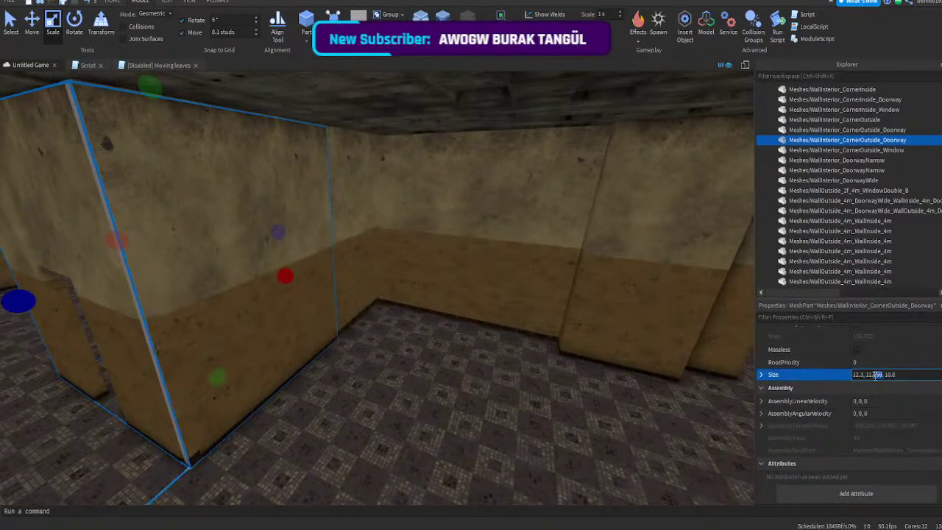
right_click_drag(514, 348, 417, 364)
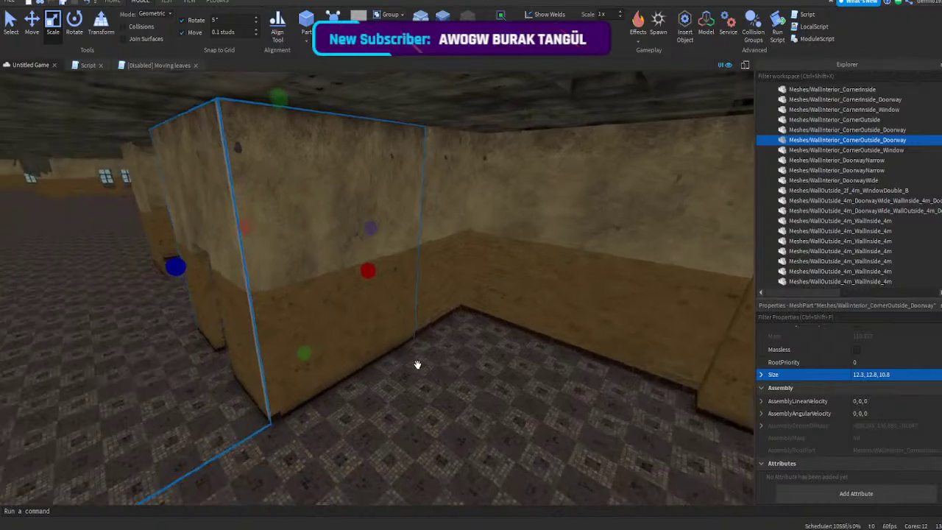
- Widen the corner-doorway wall to about 15 studs so its free end meets the adjoining wall part
right_click_drag(560, 347, 559, 347)
key("a")
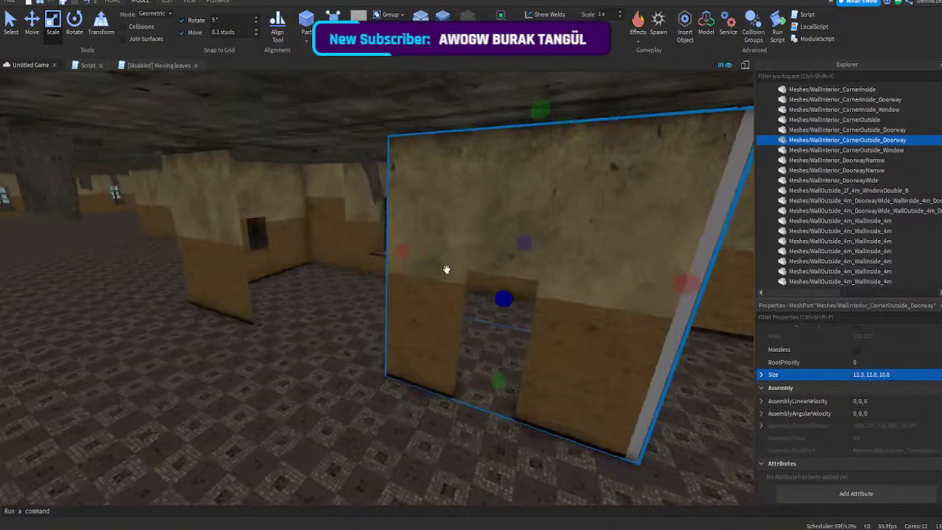
left_click_drag(402, 251, 371, 246)
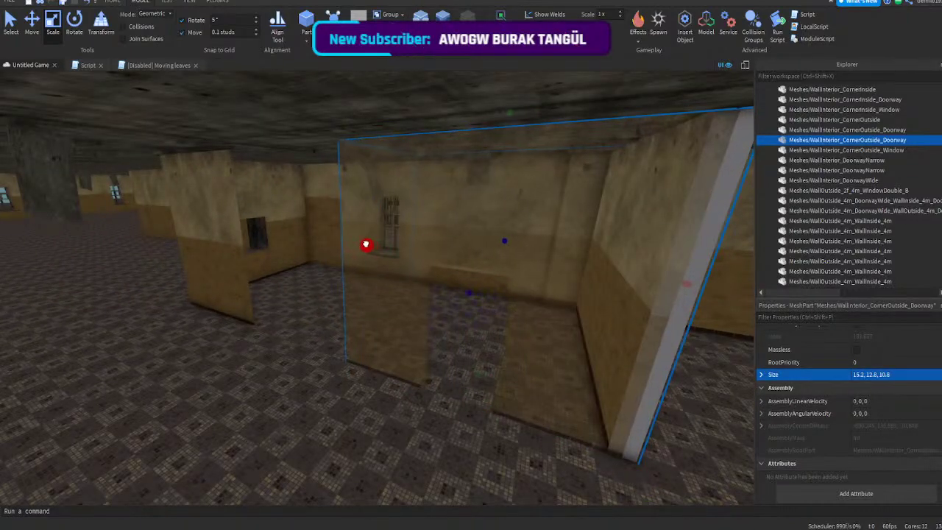
key("d")
right_click_drag(379, 262, 381, 263)
left_click(508, 293)
left_click_drag(250, 271, 269, 284)
right_click_drag(250, 272, 269, 284)
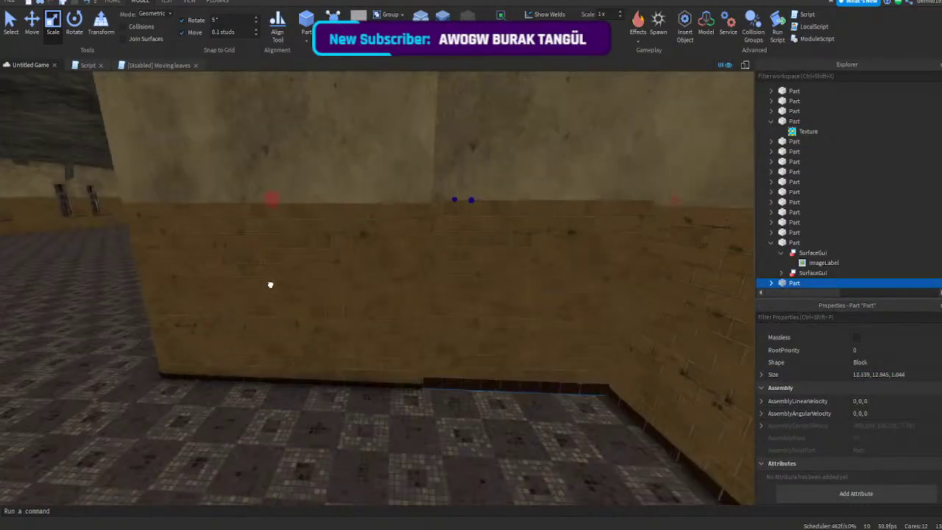
left_click_drag(269, 284, 395, 281)
key("w")
right_click_drag(395, 285, 398, 287)
right_click_drag(325, 320, 324, 318)
left_click(324, 320)
left_click(388, 301)
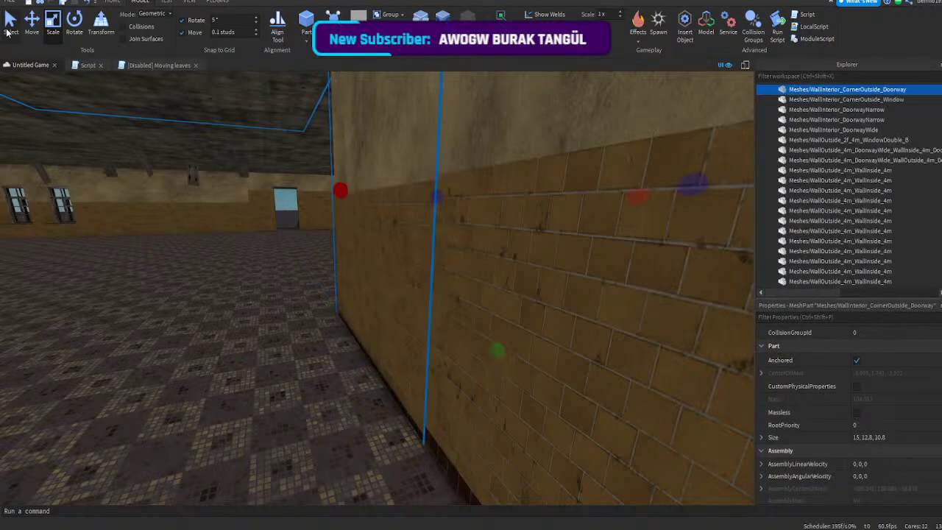
left_click_drag(312, 191, 315, 192)
- Examine how the corner-doorway wall and the adjoining wall parts meet around the new room
left_click(270, 246)
key("a")
right_click_drag(270, 246, 275, 246)
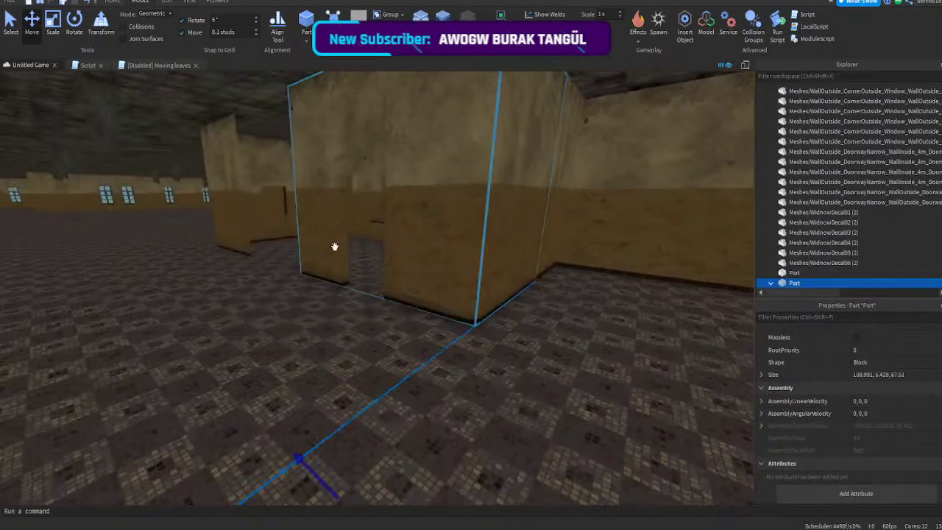
left_click(334, 246)
left_click(482, 406)
right_click_drag(482, 406, 488, 378)
left_click(410, 262)
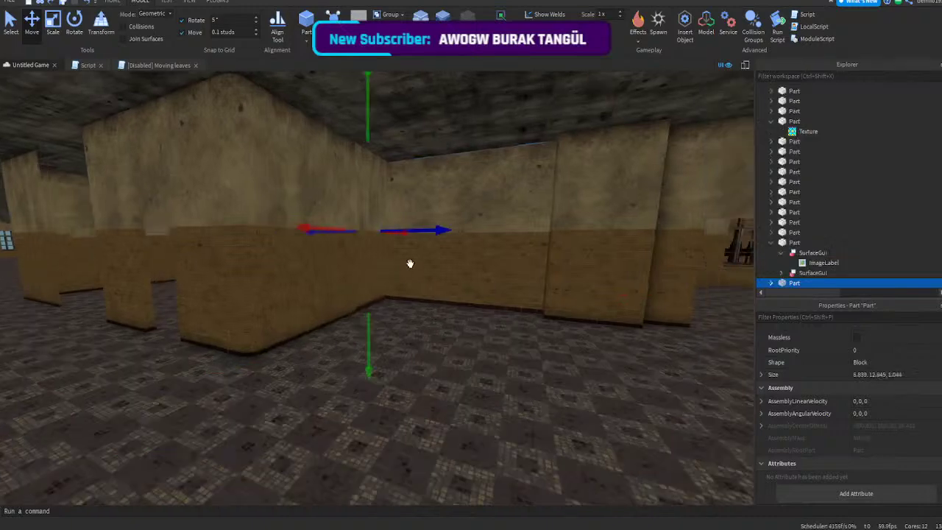
right_click_drag(410, 263, 409, 267)
left_click(410, 269)
left_click(371, 402)
right_click_drag(372, 402, 343, 316)
- Select the short filler wall beside the corner-doorway wall and delete the SurfaceGui covering its front face
left_click(341, 320)
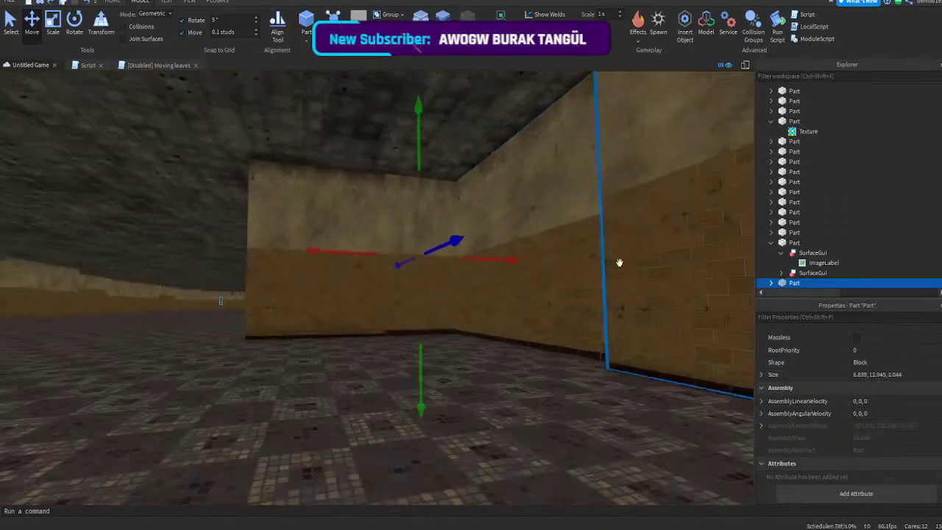
scroll(800, 178, "down", 3)
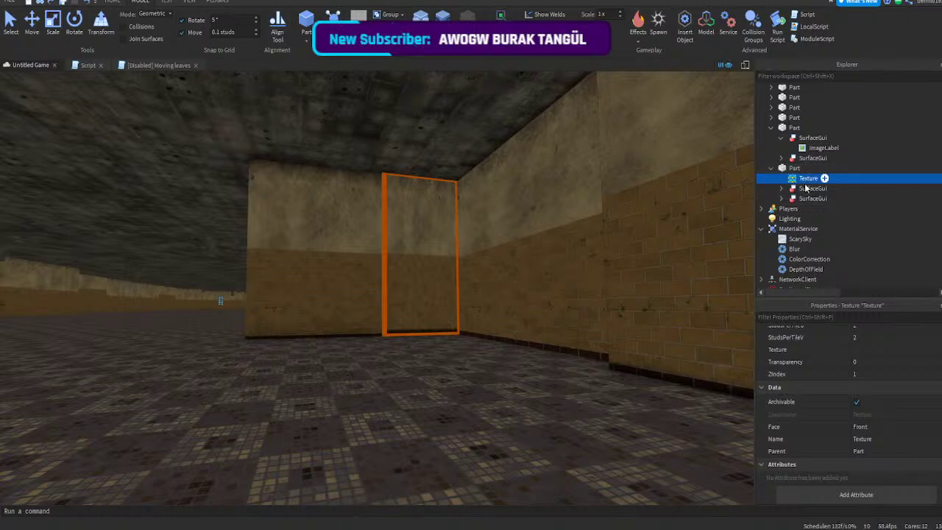
left_click(805, 186)
left_click(803, 180)
left_click(803, 188)
key("Delete")
left_click(804, 187)
double_click(803, 187)
left_click(805, 197)
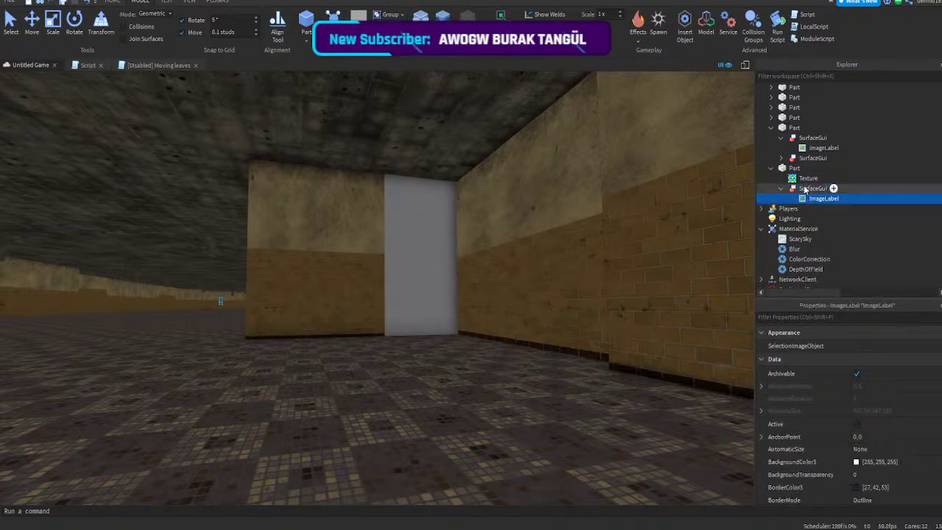
left_click(805, 179)
left_click(808, 198)
scroll(901, 390, "down", 12)
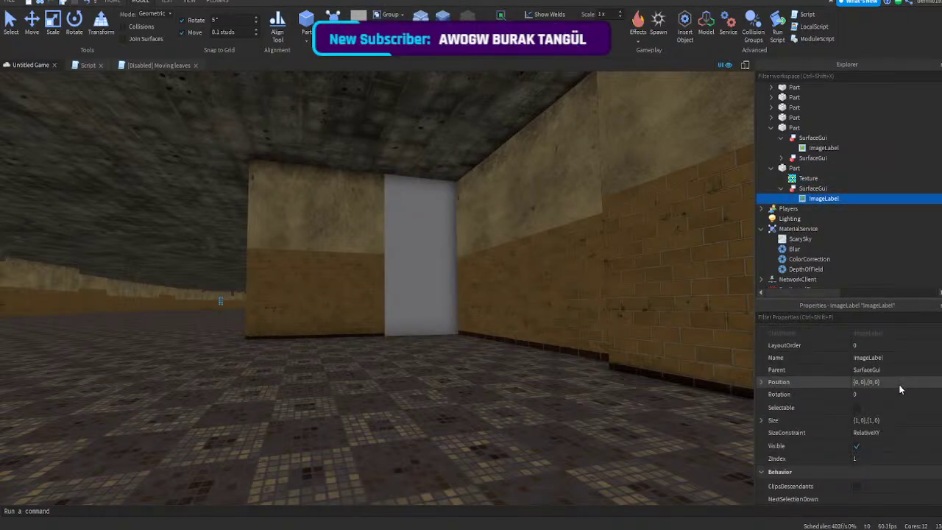
left_click(895, 346)
scroll(895, 346, "up", 2)
left_click(883, 384)
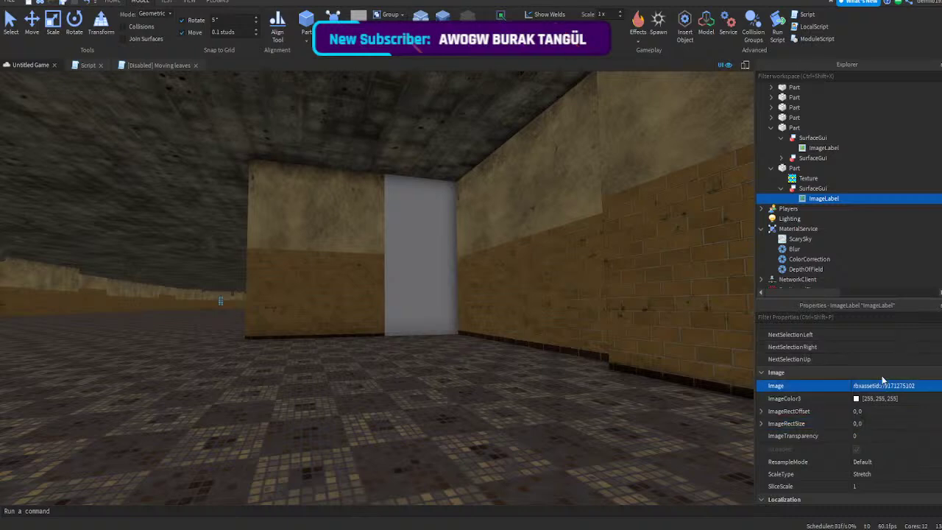
left_click(805, 189)
left_click(805, 179)
scroll(901, 389, "up", 3)
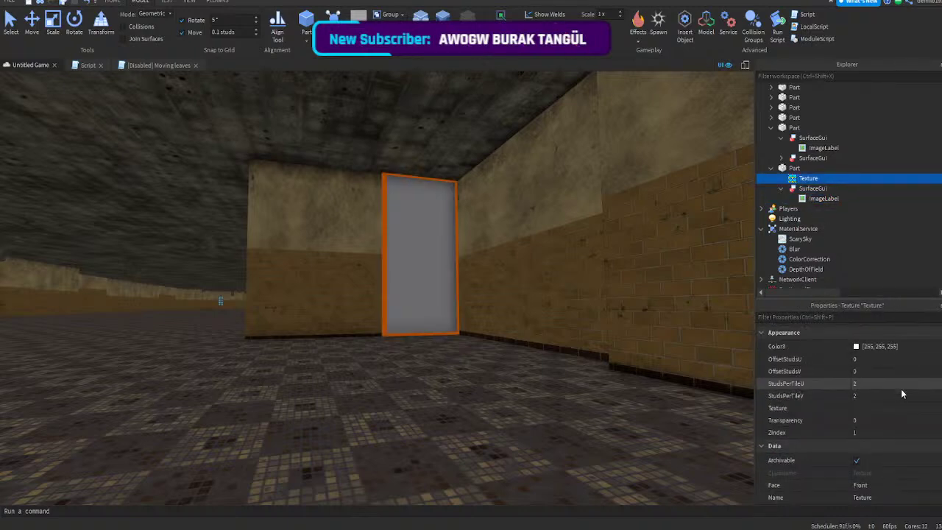
right_click_drag(519, 322, 485, 332)
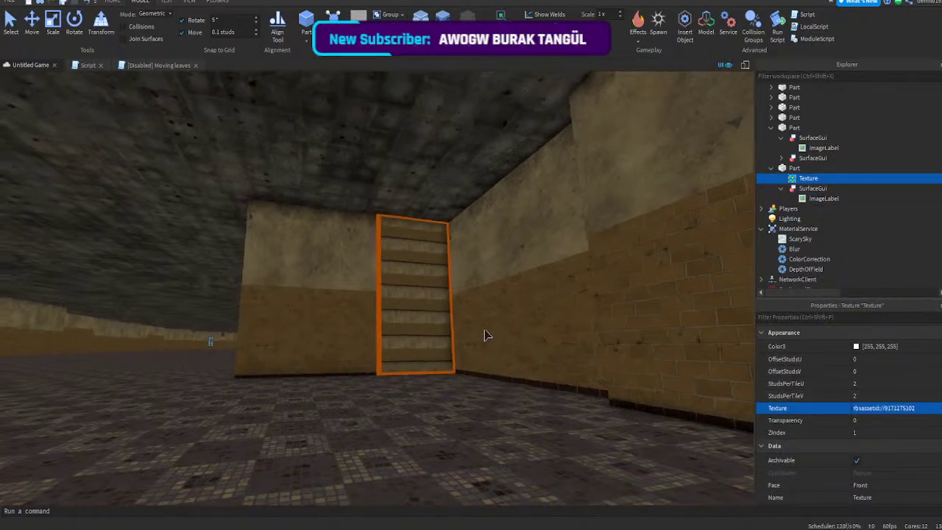
- Adjust the filler wall texture's vertical tiling to match the adjoining wall, ending with StudsPerTileV at 13.2
scroll(486, 333, "up", 4)
left_click(863, 385)
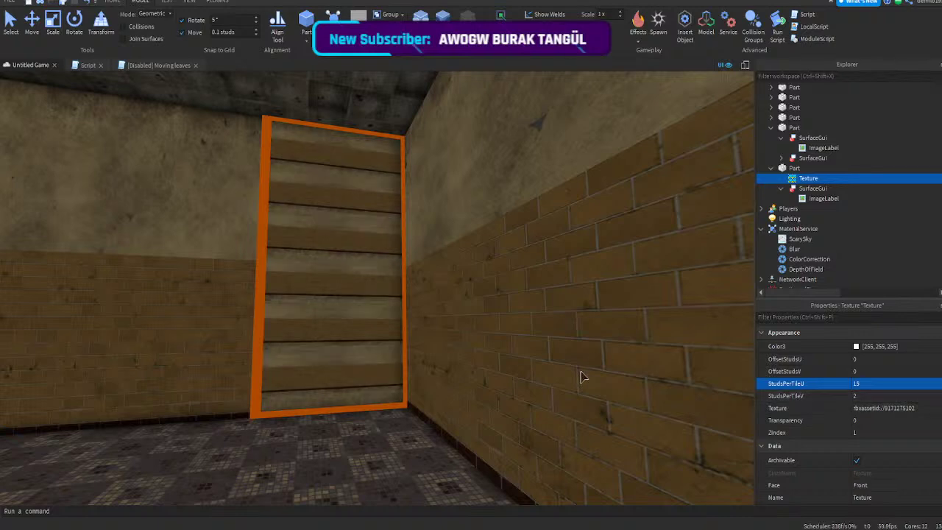
right_click_drag(583, 378, 552, 378)
left_click(864, 395)
type("51")
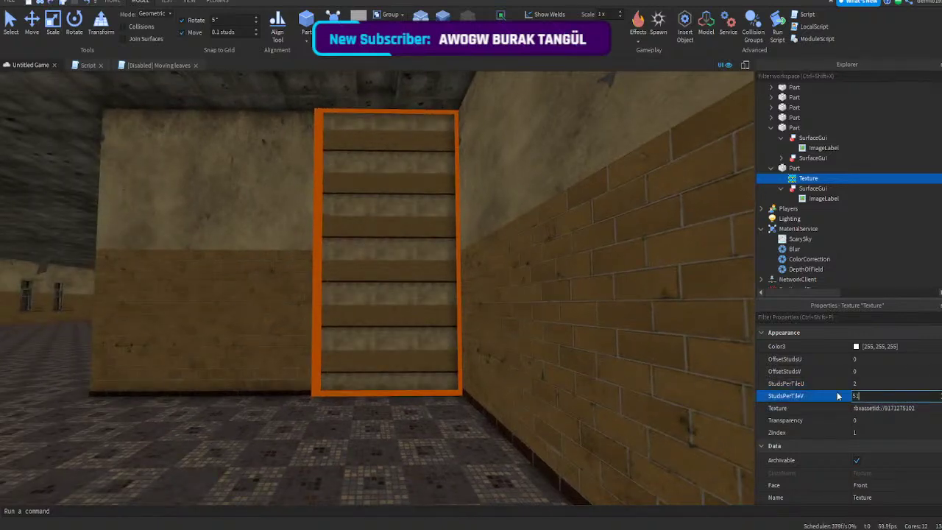
right_click_drag(605, 377, 582, 375)
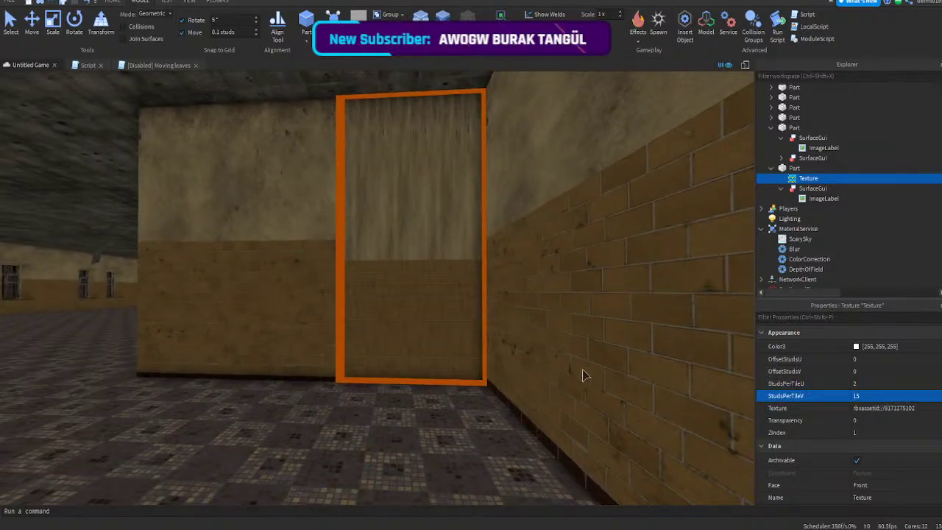
right_click_drag(647, 380, 657, 384)
left_click(874, 406)
left_click(887, 395)
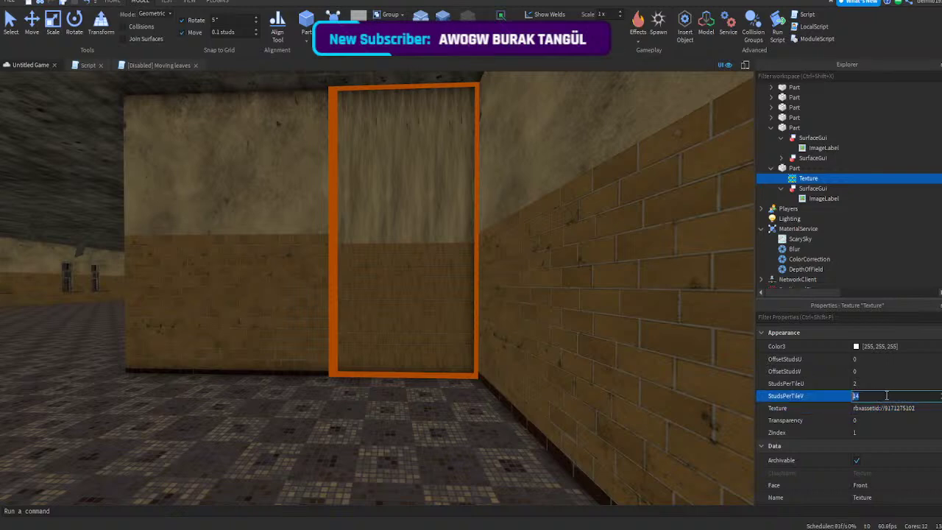
right_click_drag(567, 382, 568, 385)
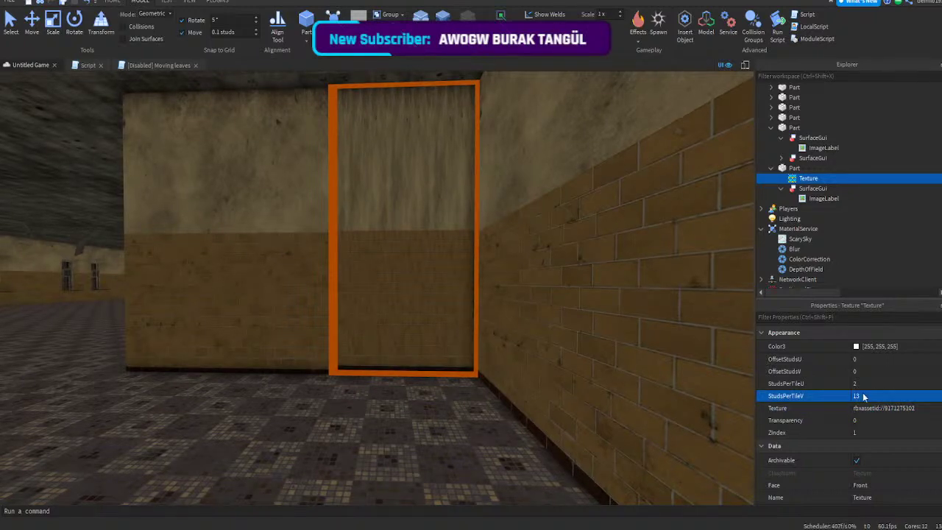
type("14.5")
key("Return")
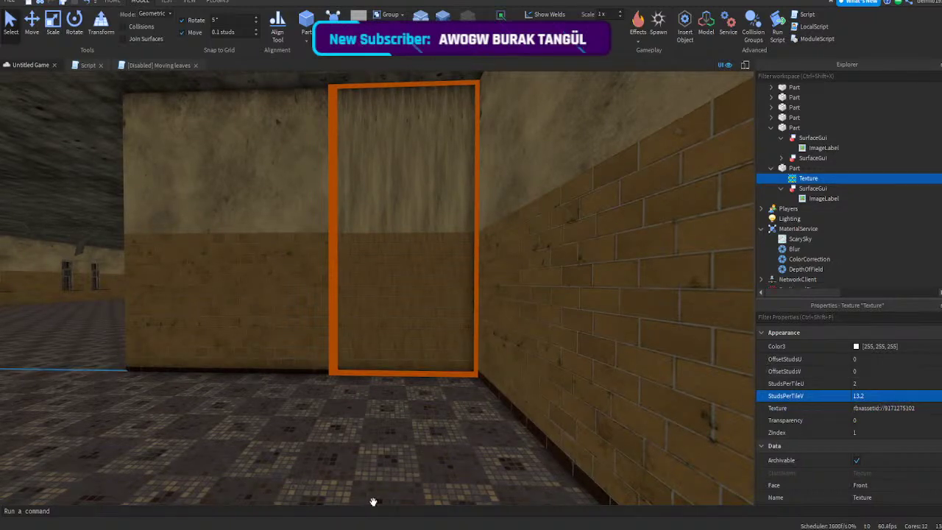
- Set the filler wall texture's StudsPerTileU to 13.2 so the bricks match the adjoining wall
left_click(402, 442)
scroll(805, 172, "down", 10)
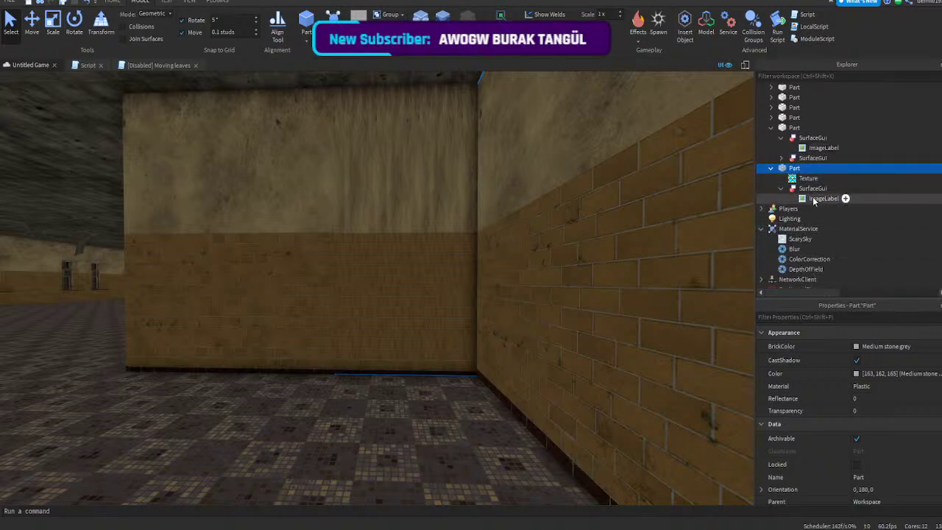
left_click(850, 178)
left_click(871, 384)
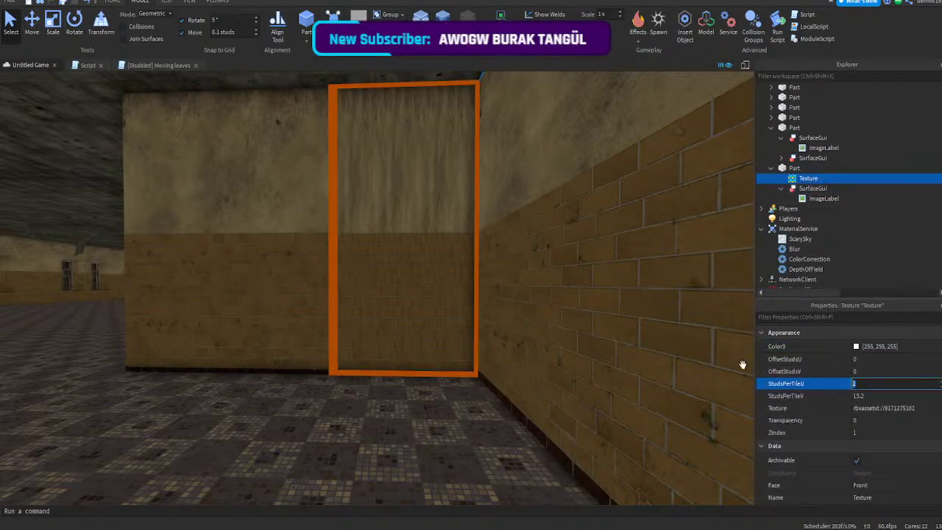
type("15")
key("Return")
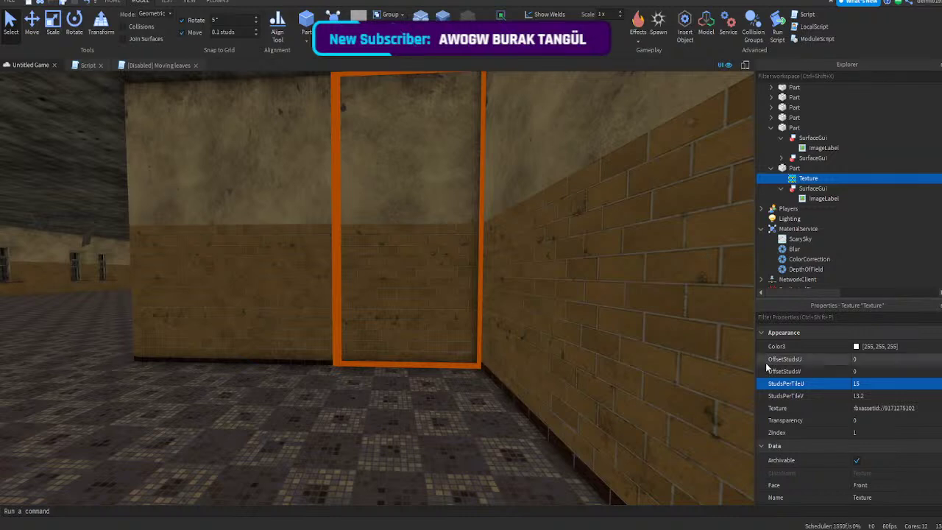
type("3")
key("Return")
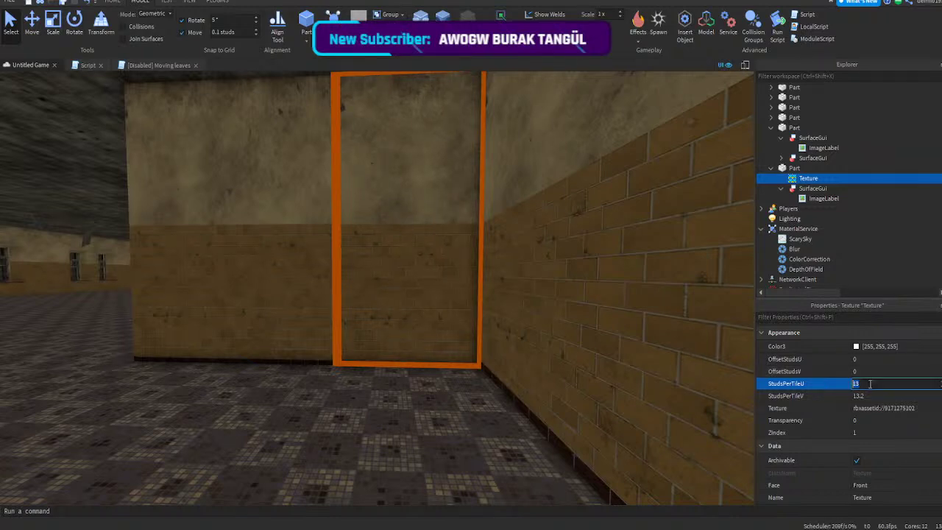
left_click(547, 358)
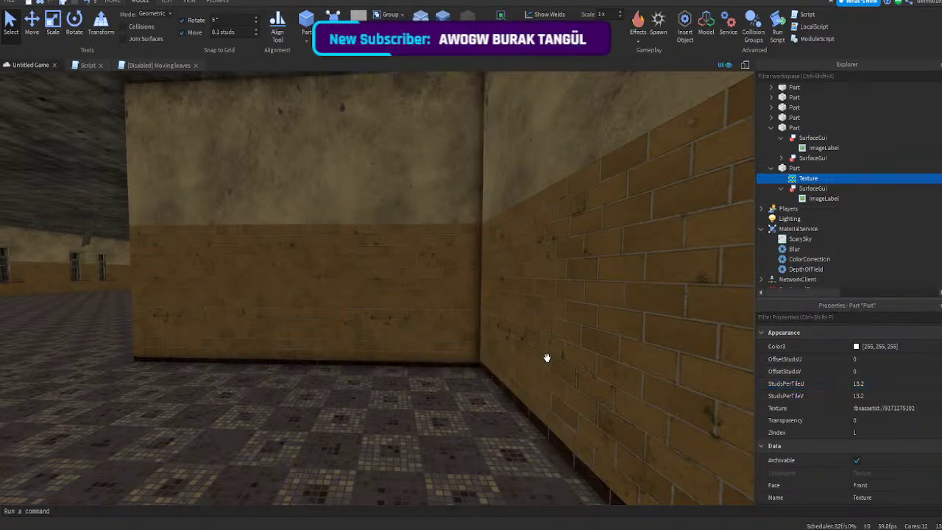
- Check the filler wall's brick pattern up close and delete its remaining SurfaceGui
right_click_drag(547, 357, 547, 358)
key("w")
left_click(363, 341)
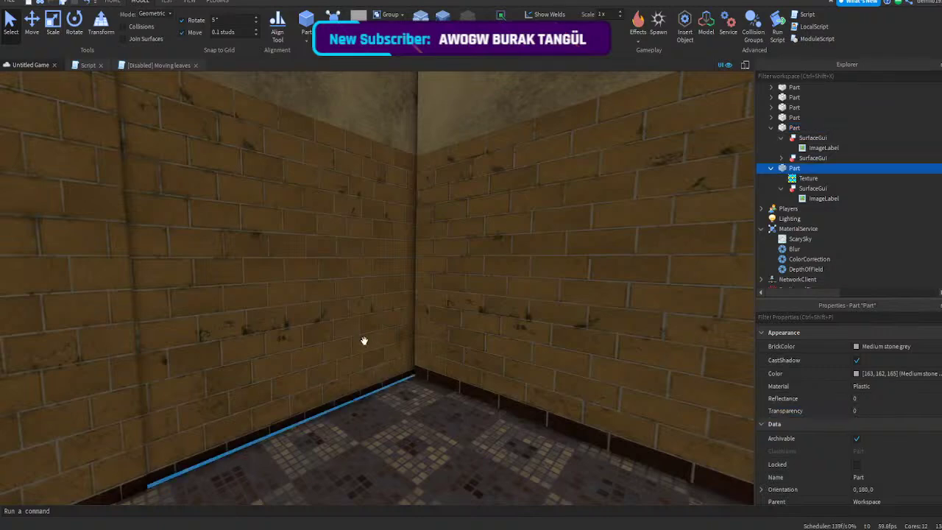
right_click_drag(349, 344, 348, 344)
key("s")
left_click(812, 189)
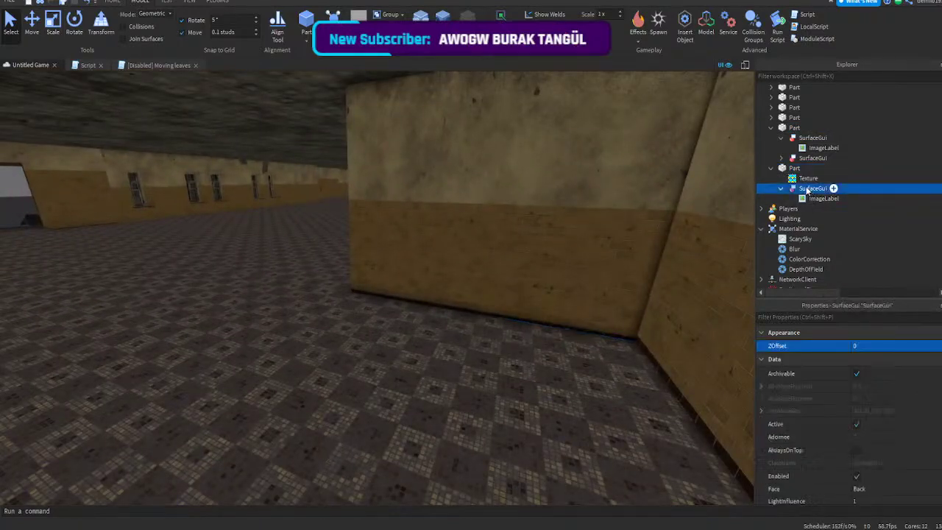
key("Delete")
- Duplicate the filler wall's Texture and change the copy's Face to the opposite side of the wall
left_click(802, 179)
scroll(892, 369, "down", 1)
scroll(887, 397, "down", 1)
key("ctrl+d")
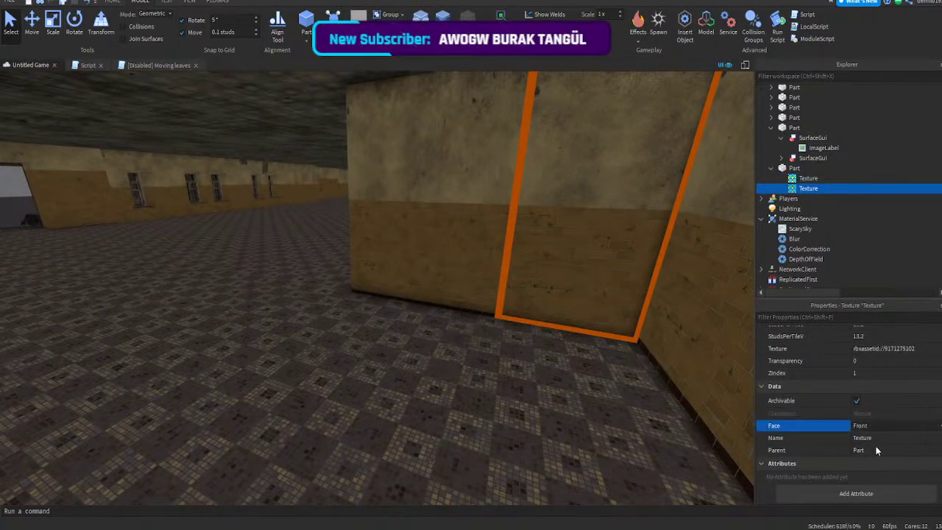
left_click(873, 447)
right_click_drag(614, 362, 614, 362)
- Copy both Textures into the neighbouring wall part and delete that part's two SurfaceGuis
left_click(805, 179, "ctrl")
right_click_drag(624, 197, 624, 198)
left_click(526, 229)
key("ctrl+shift+v")
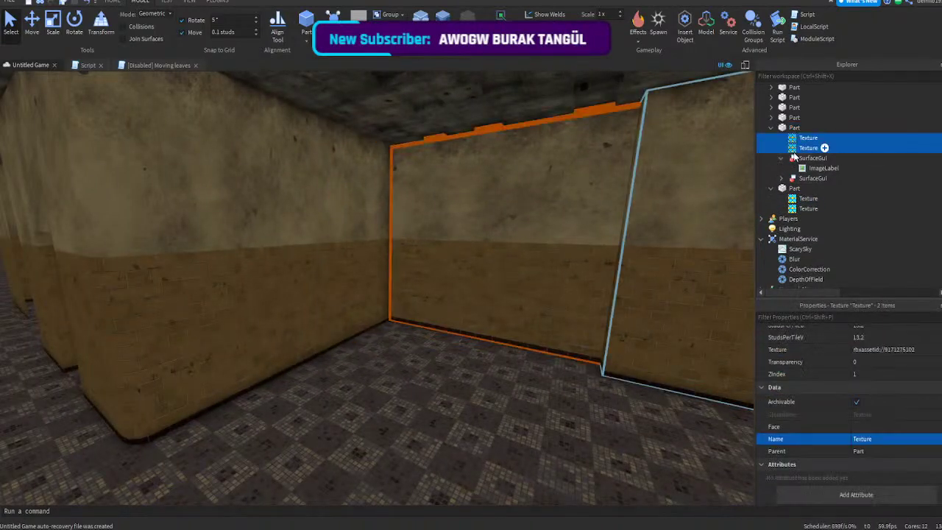
left_click(804, 159)
left_click(805, 178, "ctrl")
key("Delete")
left_click(800, 148)
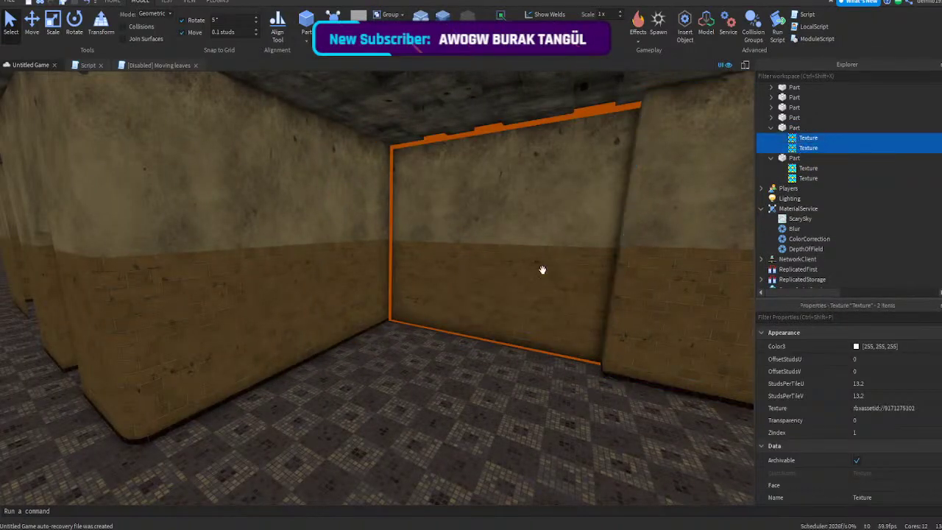
- Scale the newly textured wall part slightly upward from its lower edge to align its baseboard with the floor
left_click(543, 270)
right_click_drag(501, 294, 501, 295)
key("w")
left_click(164, 110)
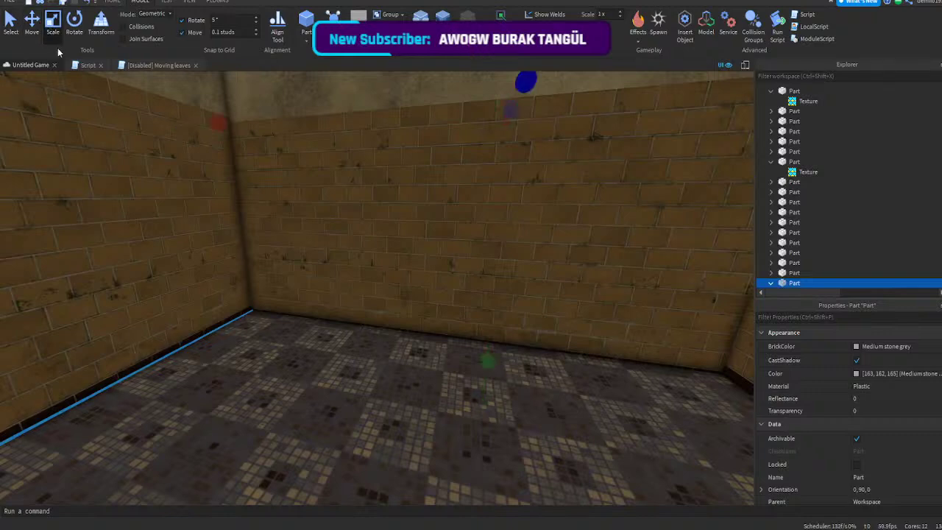
left_click_drag(489, 365, 485, 361)
left_click(400, 392)
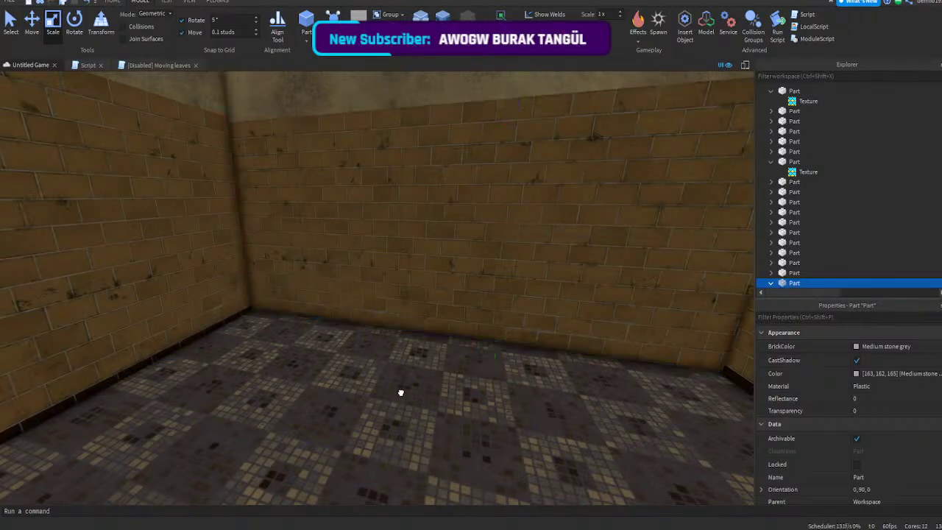
left_click(424, 322)
right_click_drag(426, 321, 425, 321)
key("w")
right_click_drag(425, 321, 415, 382)
left_click(408, 422)
left_click(369, 353)
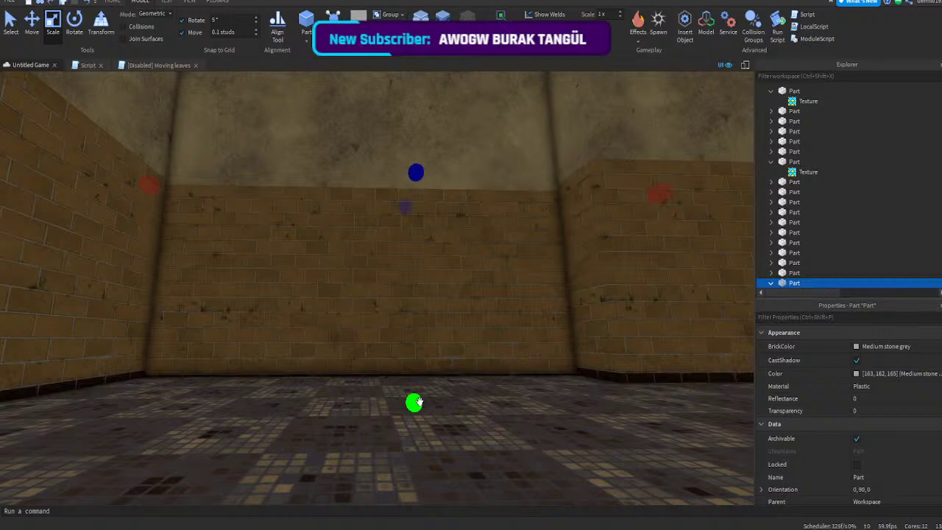
left_click_drag(419, 402, 417, 396)
- Adjust StudsPerTileV on both of the wall part's Textures so the baseboard lines up along the floor
scroll(417, 396, "down", 3)
scroll(813, 179, "down", 1)
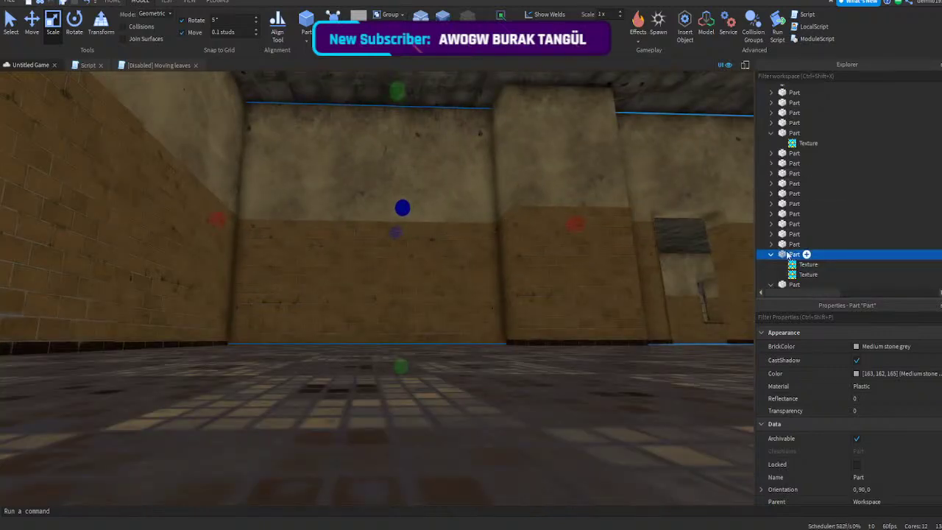
left_click(807, 264)
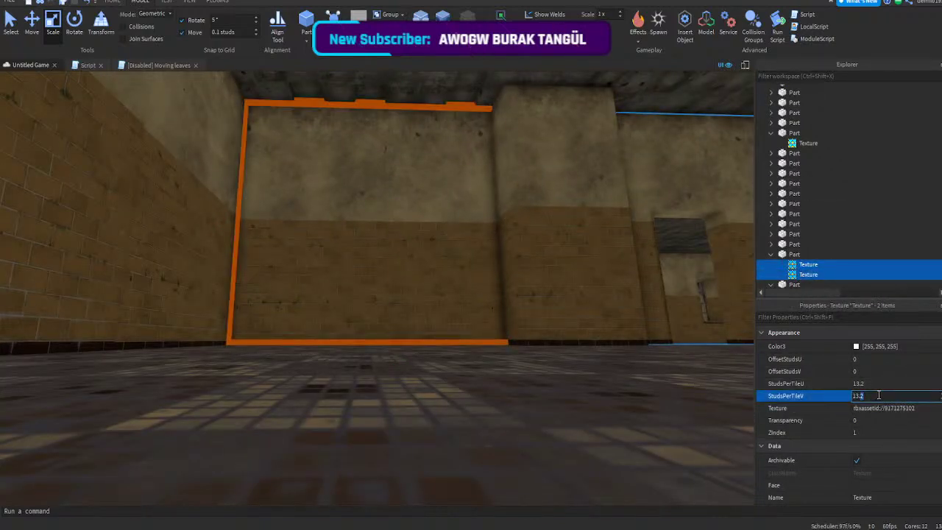
left_click(479, 385)
right_click_drag(555, 341, 410, 376)
key("w")
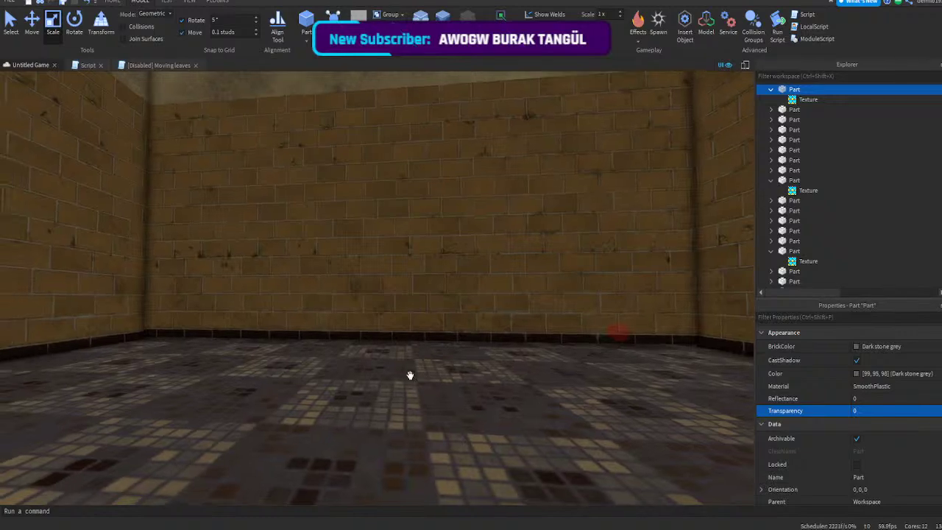
- Examine the walls, baseboards and doorway openings of the built rooms and the open floor area around them
left_click(394, 327)
right_click_drag(394, 328, 381, 351)
left_click_drag(562, 304, 564, 313)
left_click(484, 318)
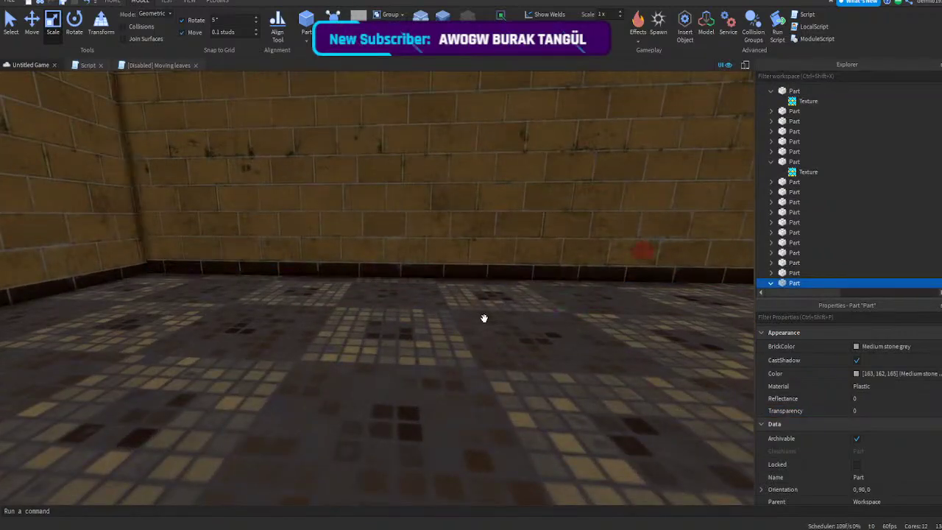
right_click_drag(484, 318, 484, 318)
left_click(298, 264)
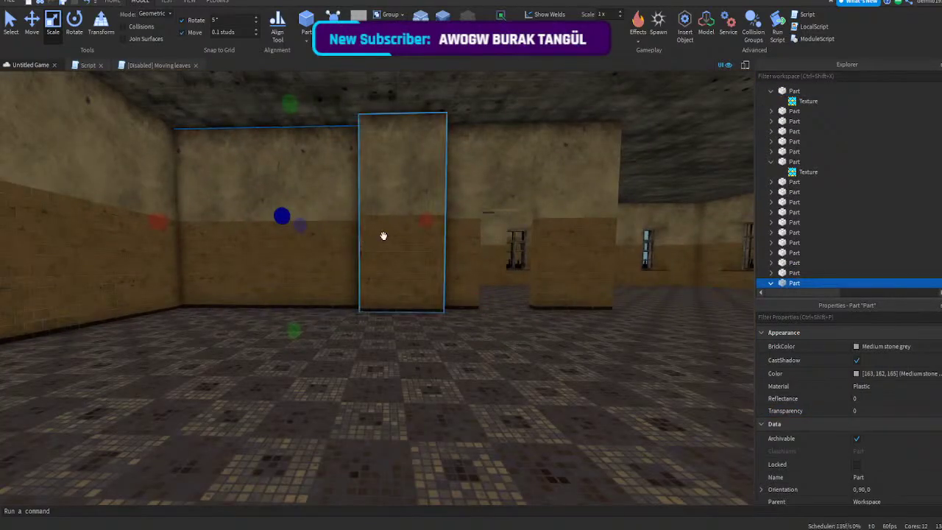
right_click_drag(384, 235, 477, 230)
left_click(375, 295)
right_click_drag(375, 294, 375, 295)
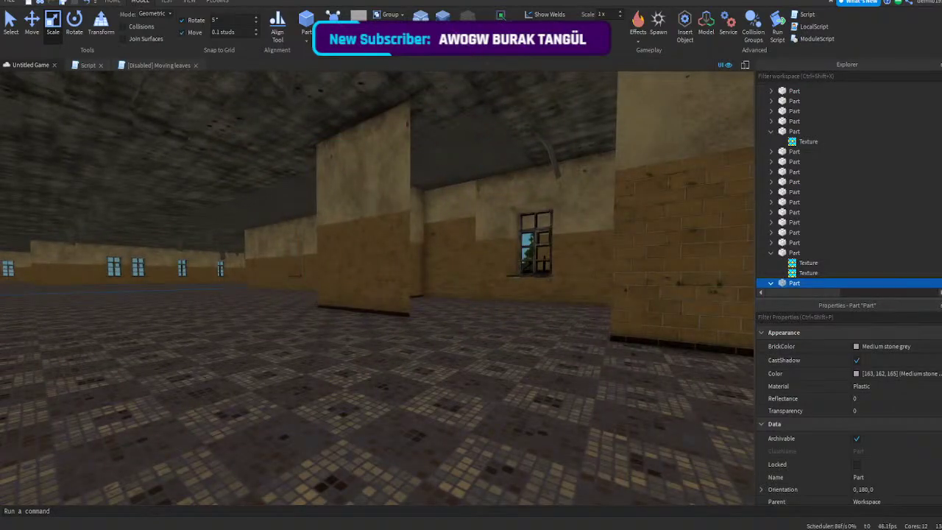
right_click_drag(478, 300, 478, 301)
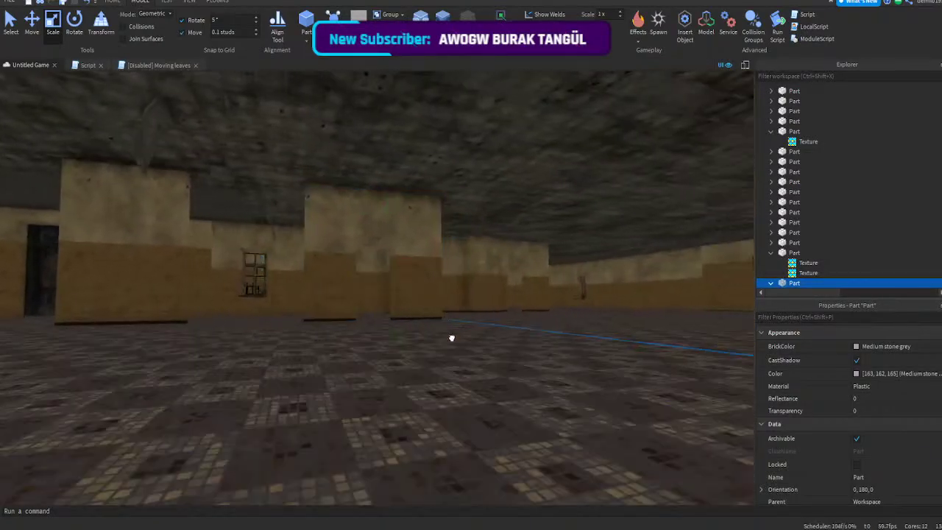
left_click(444, 336)
right_click_drag(443, 336, 444, 336)
left_click(393, 305)
right_click_drag(393, 304, 393, 303)
left_click(484, 289)
right_click_drag(483, 289, 484, 289)
left_click(442, 254)
right_click_drag(433, 213, 432, 213)
key("ctrl+d")
key("f")
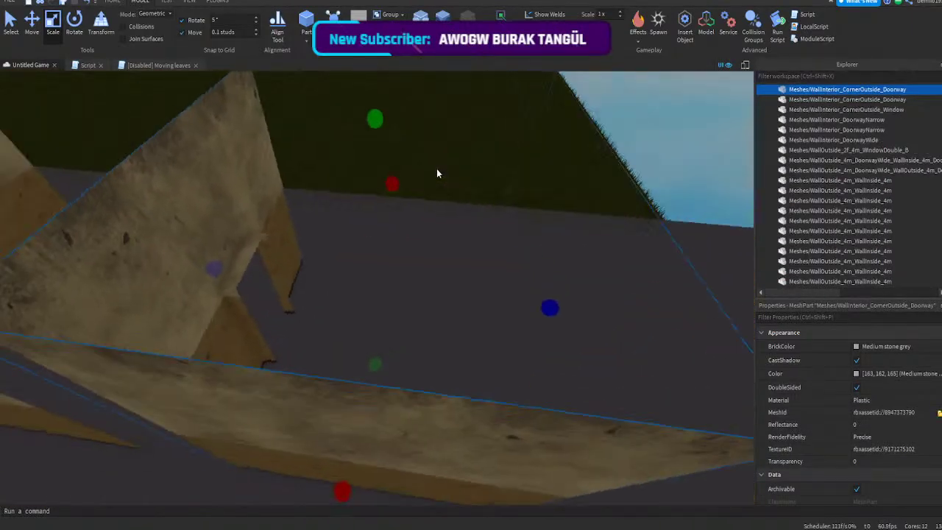
right_click_drag(437, 168, 437, 169)
left_click(418, 202)
right_click_drag(418, 203, 417, 204)
left_click(478, 214)
right_click_drag(487, 217, 487, 217)
key("Delete")
- Examine the spare corner doorway wall pieces standing outside the building, comparing the outside-corner and inside-corner versions
left_click(461, 293)
right_click_drag(443, 292, 443, 292)
scroll(513, 164, "up", 6)
right_click_drag(520, 141, 520, 140)
key("w")
left_click(541, 206)
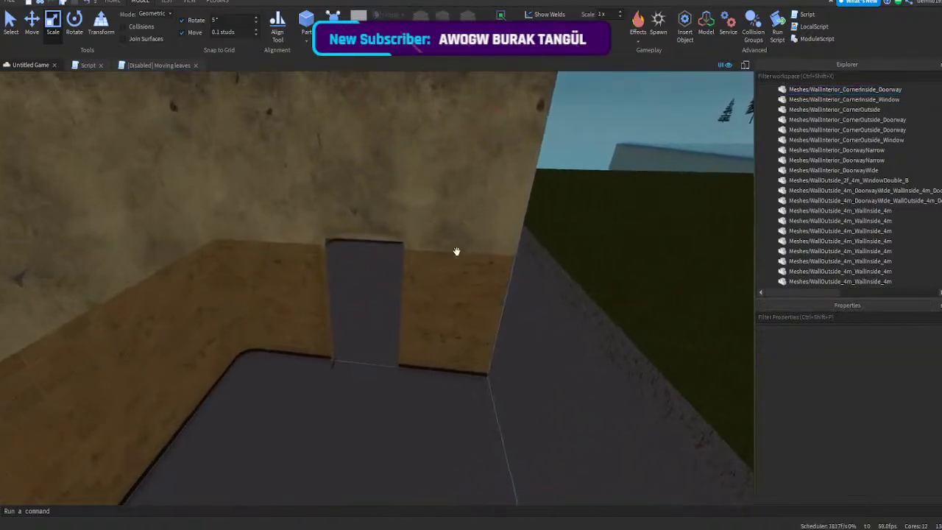
left_click(456, 252)
right_click_drag(456, 252, 456, 252)
key("w")
right_click_drag(356, 219, 356, 220)
key("s")
left_click_drag(450, 223, 493, 276)
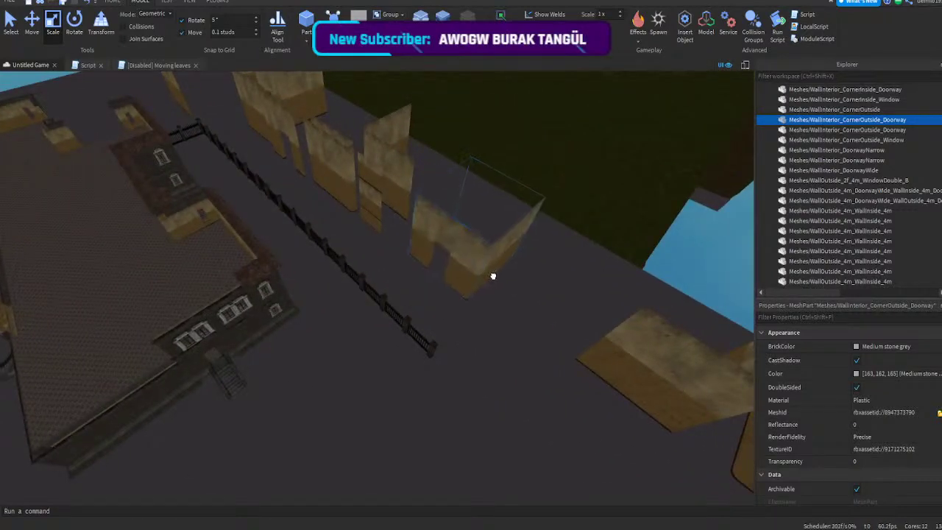
left_click(491, 300)
key("w")
right_click_drag(431, 123, 431, 122)
key("s")
left_click_drag(398, 314, 396, 314)
right_click_drag(398, 314, 396, 314)
left_click_drag(395, 315, 397, 315)
right_click_drag(395, 314, 397, 315)
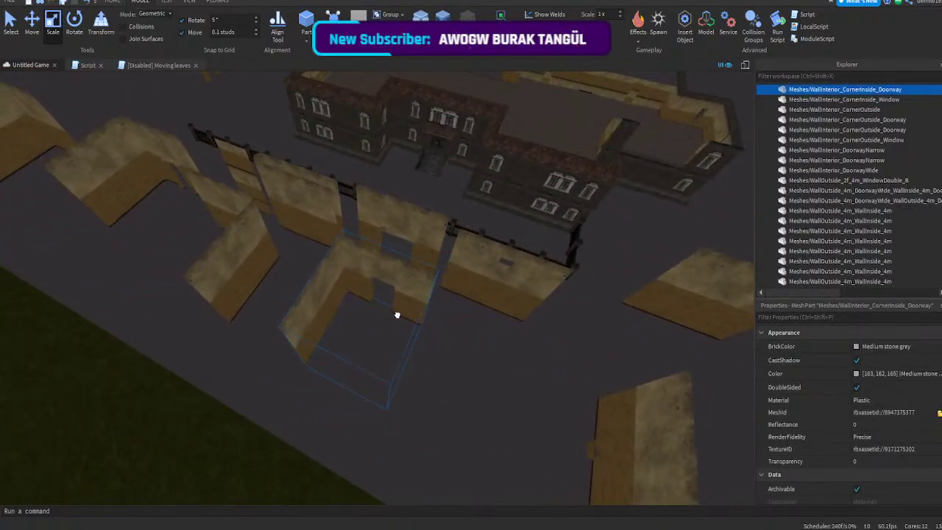
scroll(376, 206, "up", 2)
right_click_drag(376, 203, 376, 204)
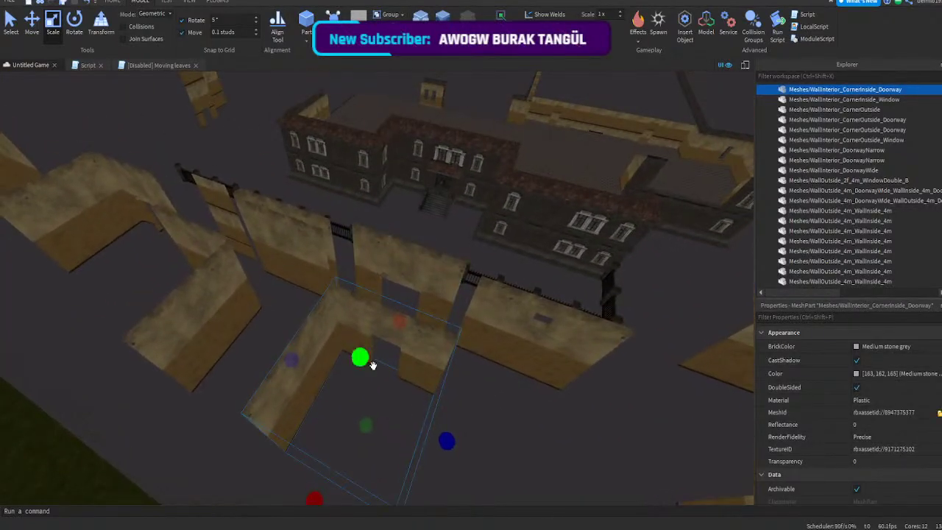
- Copy the Size value, 15, 12.8, 10.8, of the outside-corner doorway wall already placed inside the building
scroll(364, 167, "up", 10)
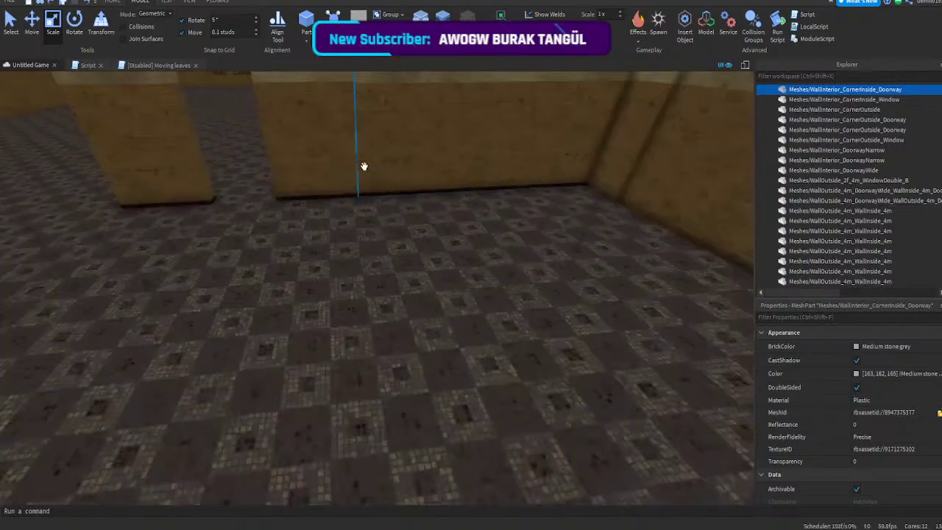
right_click_drag(363, 166, 364, 166)
scroll(364, 166, "down", 8)
scroll(364, 166, "up", 8)
scroll(364, 166, "down", 8)
scroll(364, 167, "up", 8)
left_click(453, 246)
right_click_drag(459, 246, 459, 246)
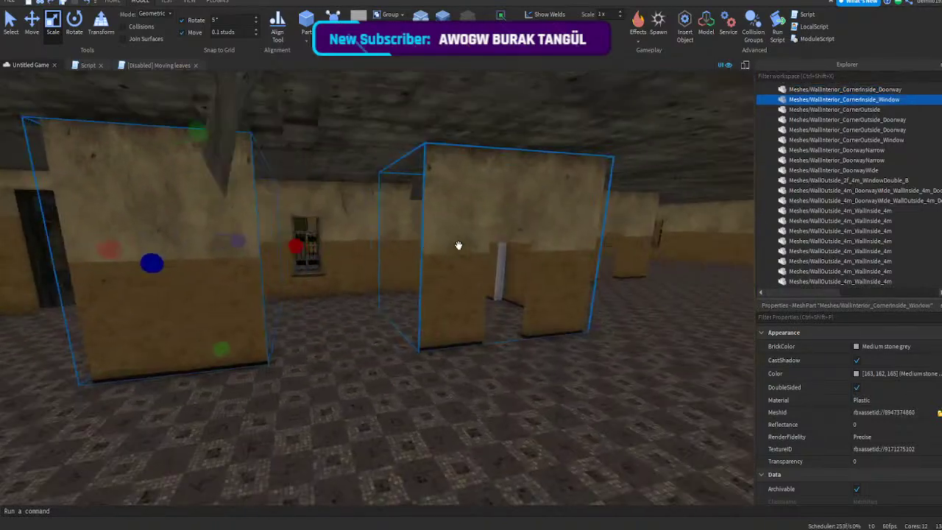
left_click(479, 246)
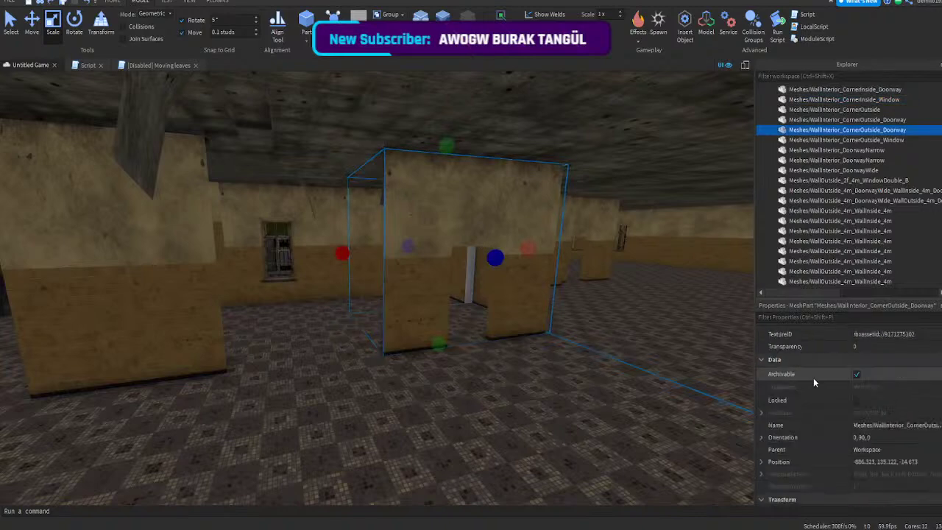
scroll(816, 382, "down", 4)
scroll(892, 372, "down", 5)
left_click(894, 390)
key("ctrl+c")
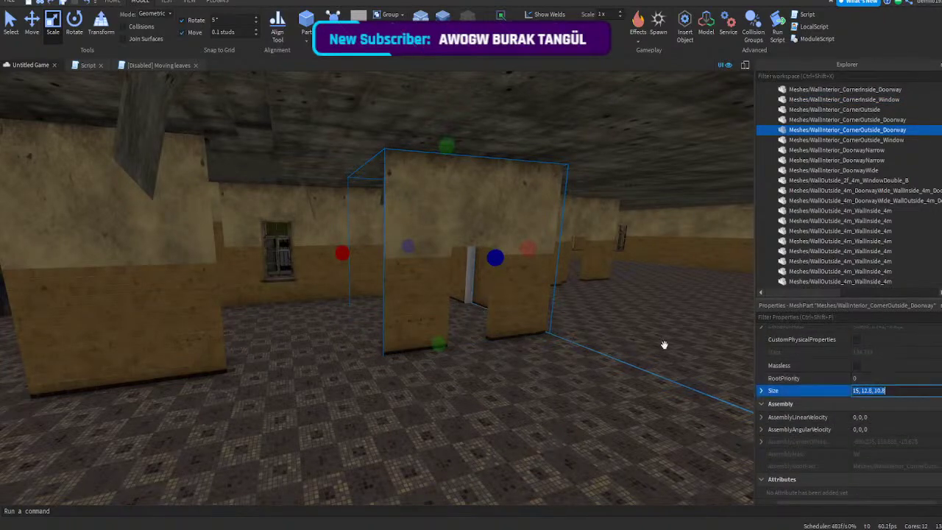
- Search the row of spare wall pieces outside the building for the inside-corner doorway wall
scroll(521, 282, "down", 8)
right_click_drag(522, 281, 522, 282)
left_click(555, 206)
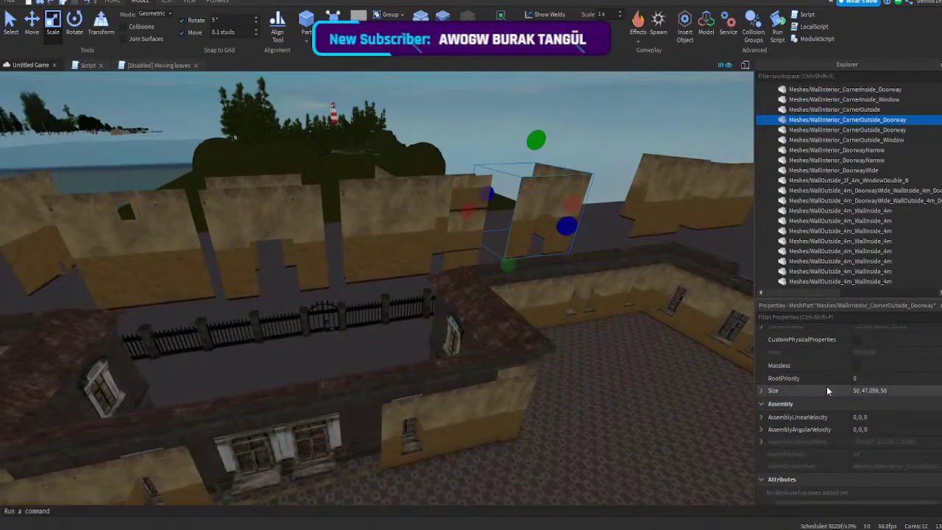
scroll(663, 278, "up", 3)
right_click_drag(615, 223, 614, 223)
scroll(459, 201, "up", 3)
right_click_drag(459, 201, 459, 201)
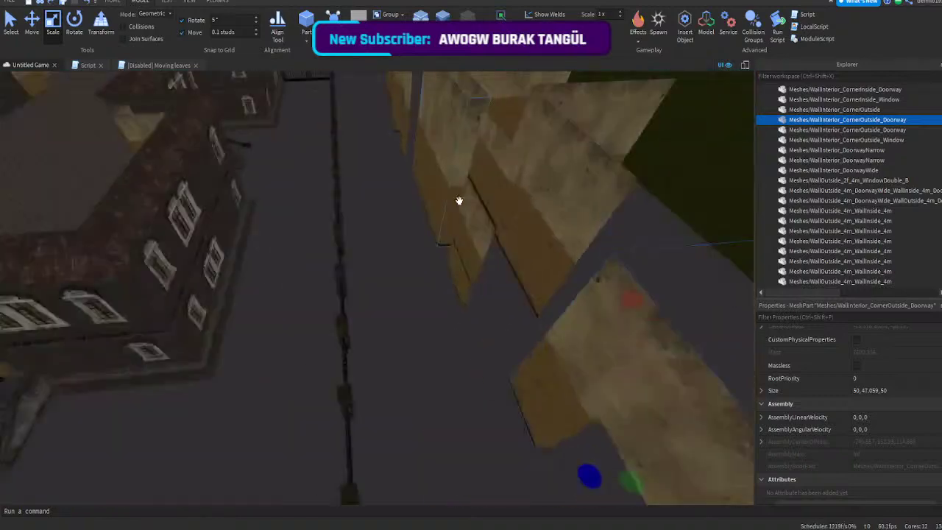
scroll(460, 201, "down", 4)
scroll(563, 208, "up", 4)
right_click_drag(562, 207, 544, 200)
scroll(563, 207, "down", 4)
scroll(545, 204, "up", 3)
scroll(545, 201, "down", 4)
- Set the spare inside-corner doorway wall's Size to the copied 15, 12.8, 10.8
left_click(465, 237)
key("f")
right_click_drag(465, 237, 465, 237)
scroll(597, 299, "up", 3)
right_click_drag(597, 298, 597, 298)
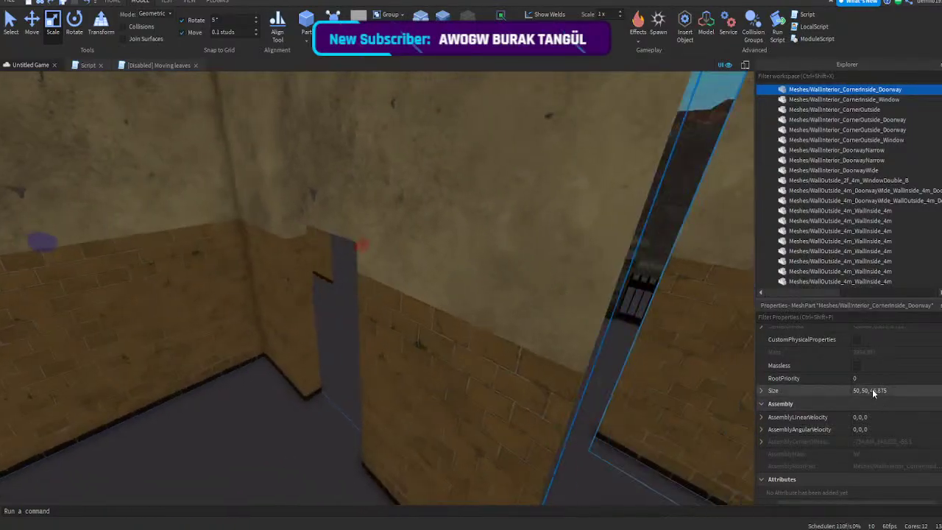
left_click(872, 391)
key("ctrl+v")
key("Return")
- Move the resized inside-corner doorway wall into the building, onto the tiled floor near the existing rooms
right_click_drag(562, 353, 561, 354)
scroll(389, 288, "down", 4)
right_click_drag(407, 322, 408, 321)
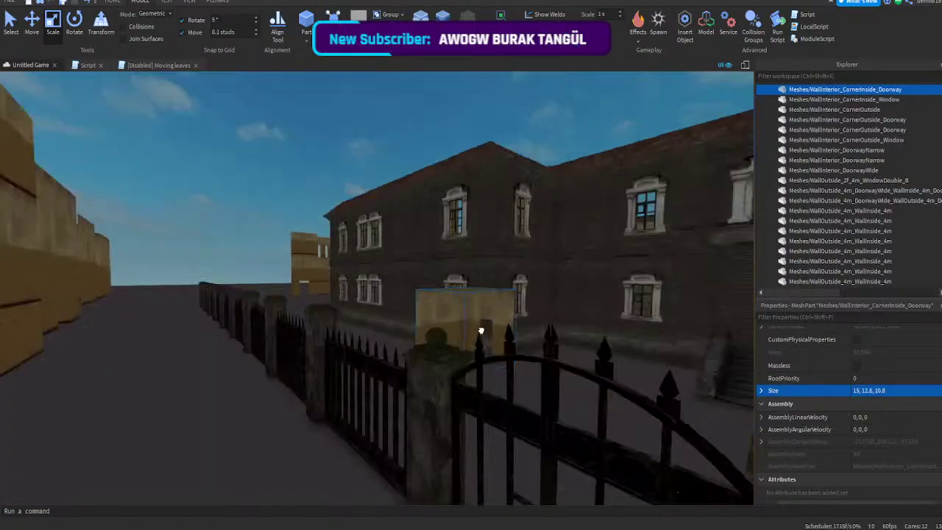
scroll(498, 332, "up", 10)
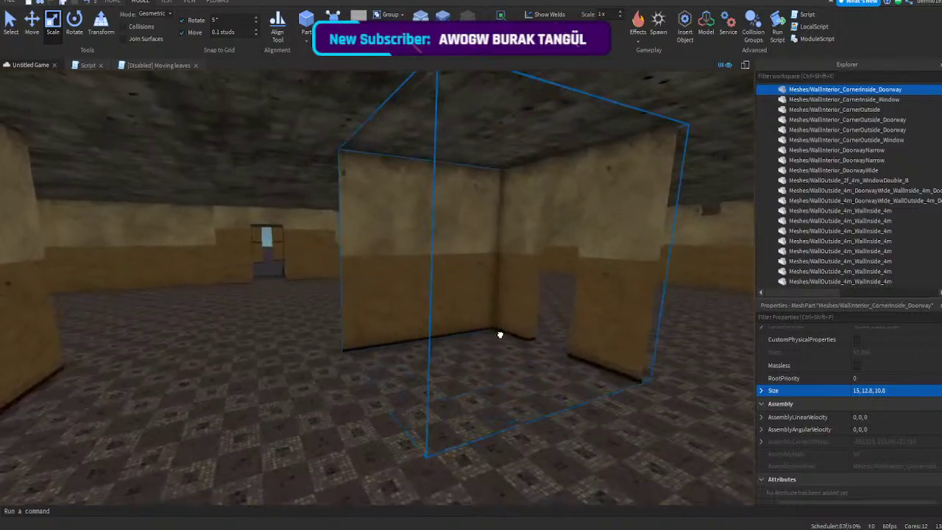
right_click_drag(500, 335, 501, 334)
scroll(443, 285, "down", 2)
- Fit the inside-corner doorway wall against the adjacent dividing wall and scale its X size to 11 studs
right_click_drag(393, 275, 391, 267)
scroll(392, 270, "up", 3)
scroll(443, 279, "up", 3)
right_click_drag(438, 296, 438, 295)
key("d")
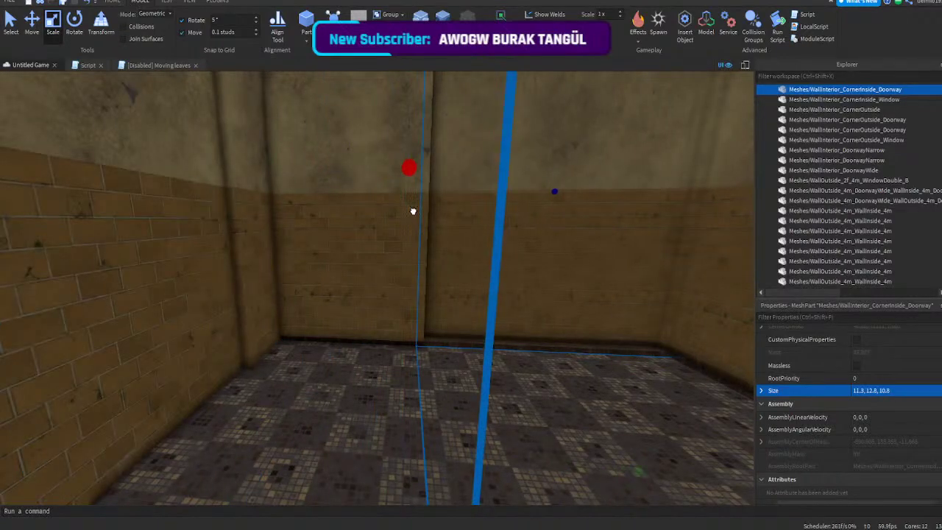
left_click_drag(424, 213, 427, 213)
right_click_drag(449, 218, 449, 218)
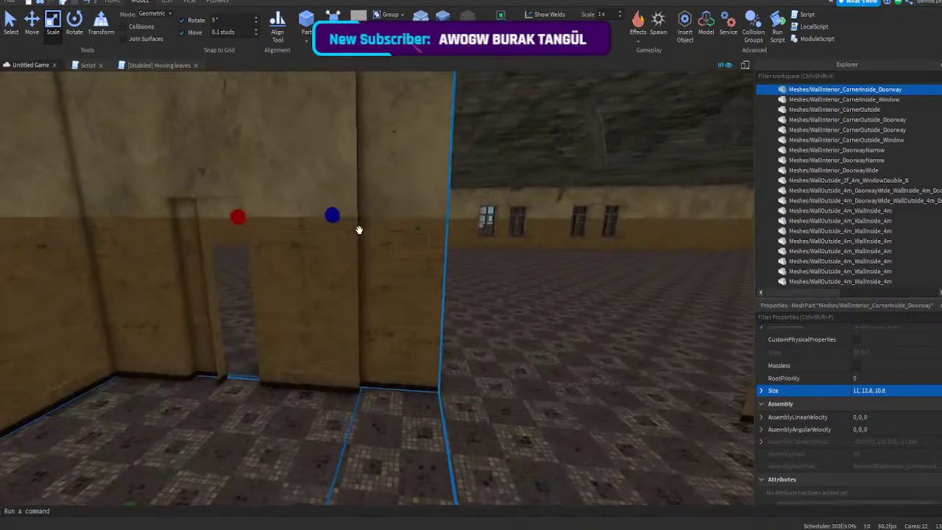
- Lengthen the doorway side of the inside-corner wall by scaling its Z size to about 14.2 studs
left_click_drag(335, 215, 418, 231)
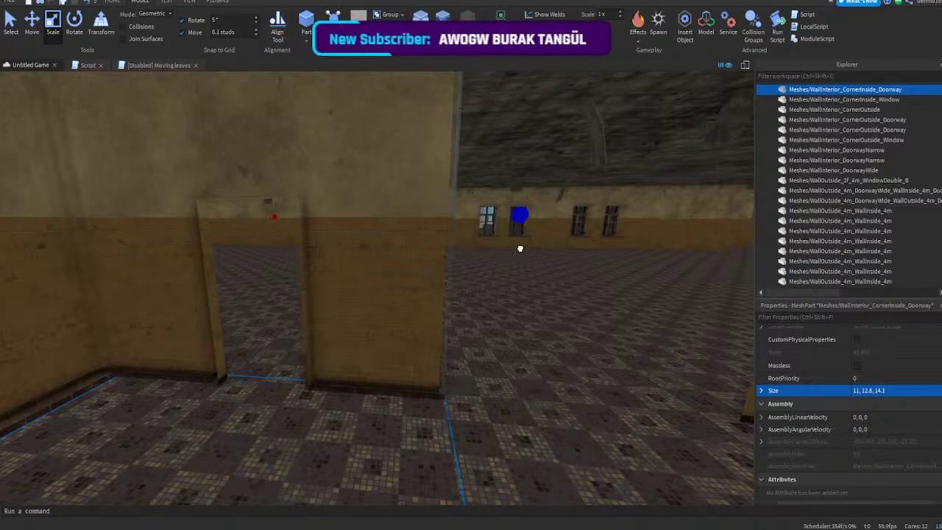
key("a")
right_click_drag(524, 250, 525, 250)
right_click_drag(652, 192, 652, 192)
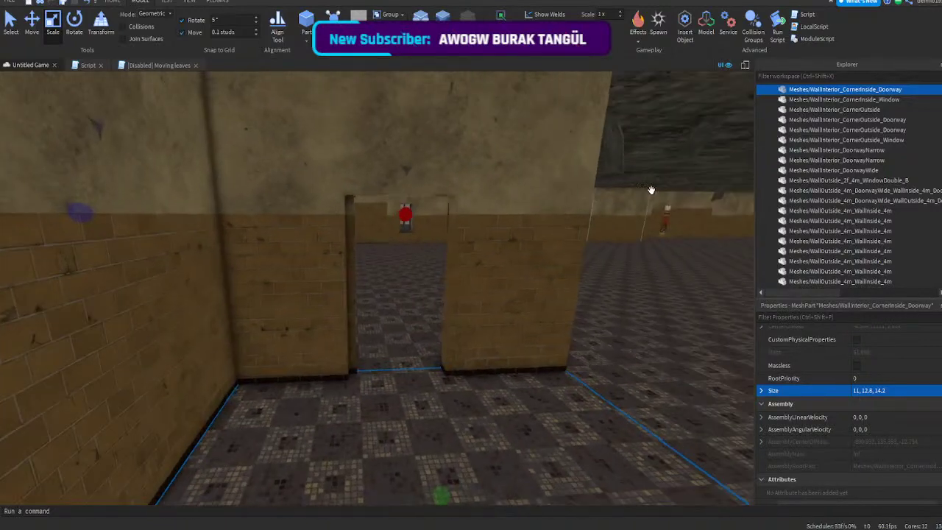
right_click_drag(624, 219, 624, 219)
key("s")
left_click_drag(639, 240, 646, 244)
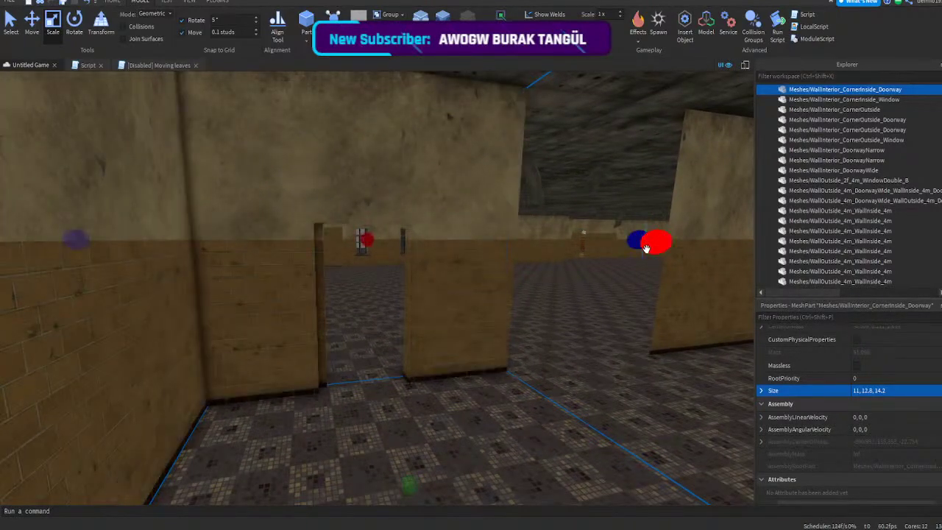
- Extend the inside-corner doorway wall further and trim its Z size back to about 14.6 studs
right_click_drag(645, 250, 646, 250)
key("d")
left_click_drag(574, 227, 604, 233)
right_click_drag(603, 234, 605, 230)
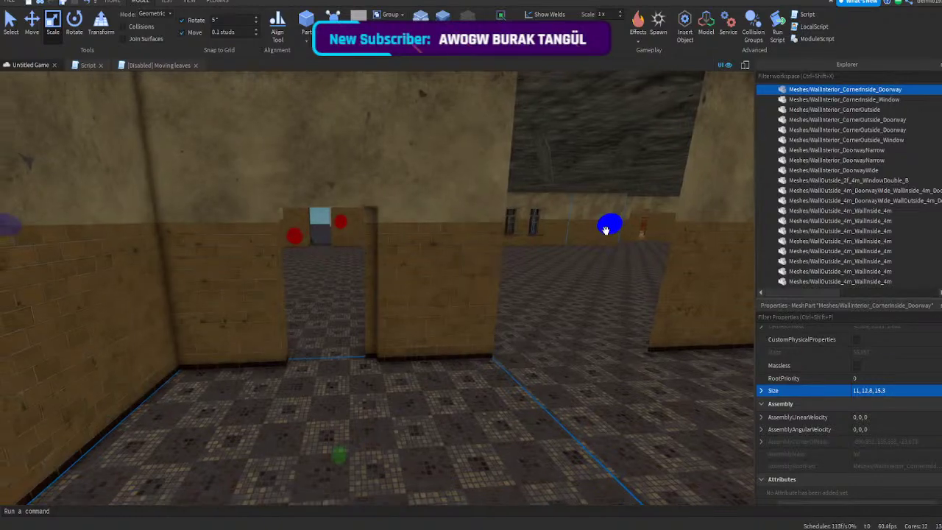
left_click_drag(611, 224, 589, 223)
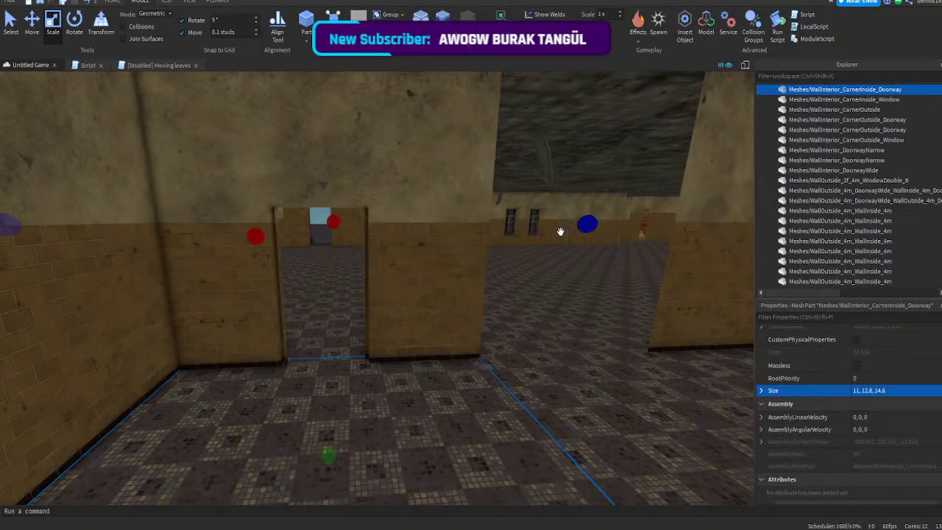
right_click_drag(559, 231, 556, 230)
- Readjust the inside-corner doorway wall's length at its open end, checking the width of the remaining passage
right_click_drag(410, 143, 393, 158)
right_click_drag(393, 297, 396, 303)
key("a")
left_click_drag(603, 260, 607, 261)
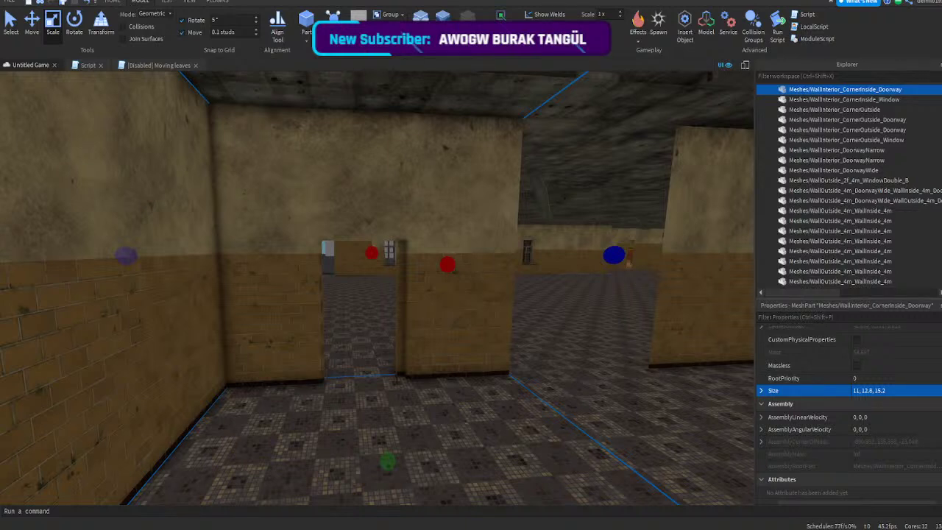
left_click_drag(613, 254, 588, 251)
- Duplicate the textured dividing wall part and position the copy beside the new inside-corner doorway wall
left_click(526, 339)
key("w")
right_click_drag(526, 339, 527, 339)
left_click(515, 334)
key("ctrl+d")
right_click_drag(372, 364, 373, 365)
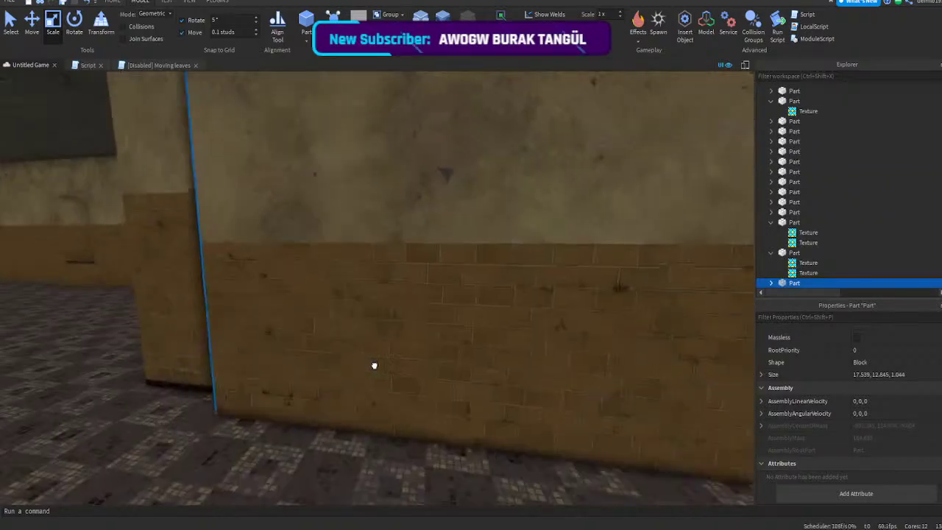
left_click_drag(373, 365, 551, 434)
right_click_drag(414, 397, 413, 397)
- Shorten the copied wall part to about 9.1 studs long so it ends at the neighbouring doorway wall
key("w")
mouse_move(404, 371)
left_mouse_down()
mouse_move(446, 358)
mouse_move(418, 365)
left_mouse_up()
left_click(442, 358)
key("s")
right_click_drag(445, 350, 445, 351)
key("w")
left_click_drag(421, 305, 431, 337)
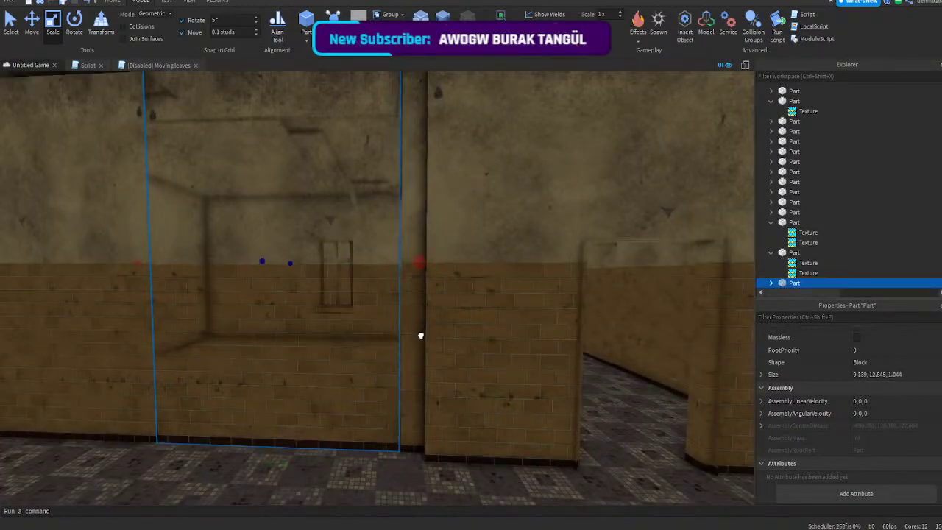
- Try to shorten the outside-corner doorway wall to a Z size of about 9.7 studs, and undo the changes
left_click(494, 328)
right_click_drag(493, 328, 532, 354)
left_click(532, 353)
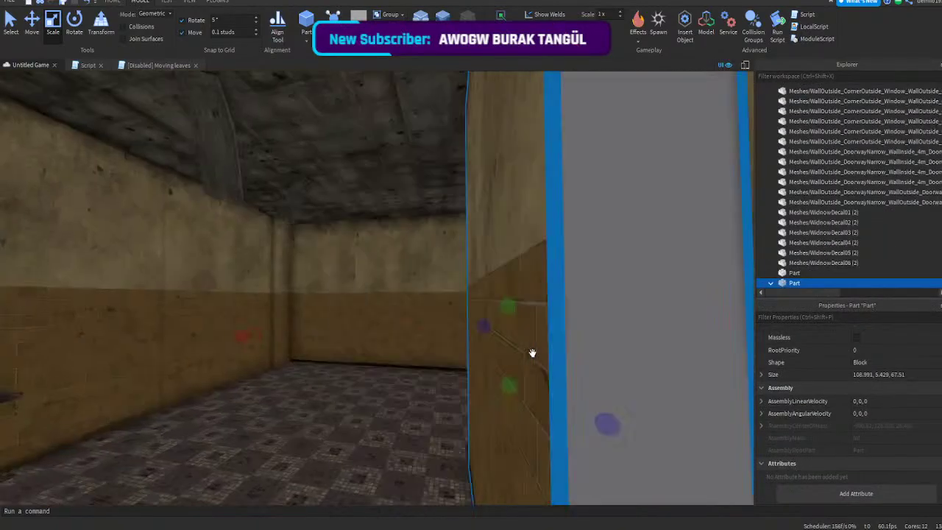
right_click_drag(504, 277, 502, 261)
left_click(504, 272)
key("d")
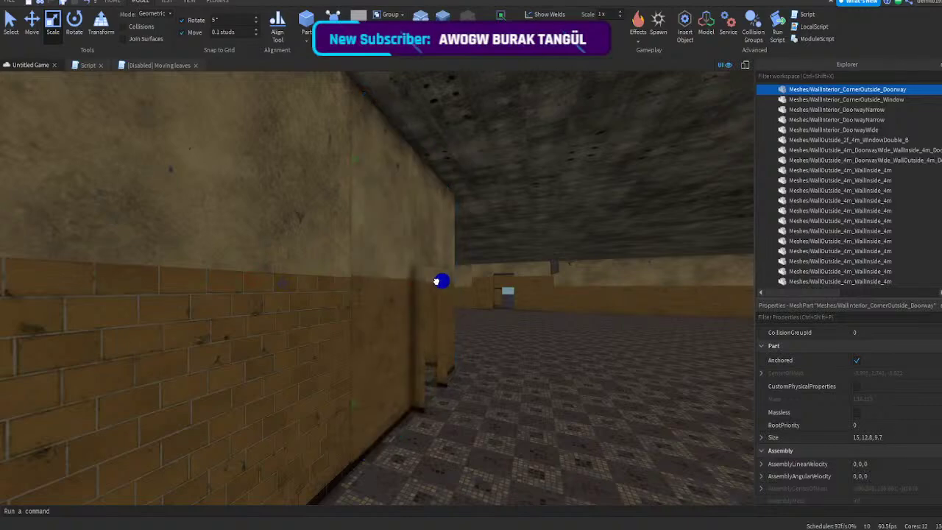
key("w")
right_click_drag(449, 301, 450, 337)
key("ctrl+z")
key("ctrl+z")
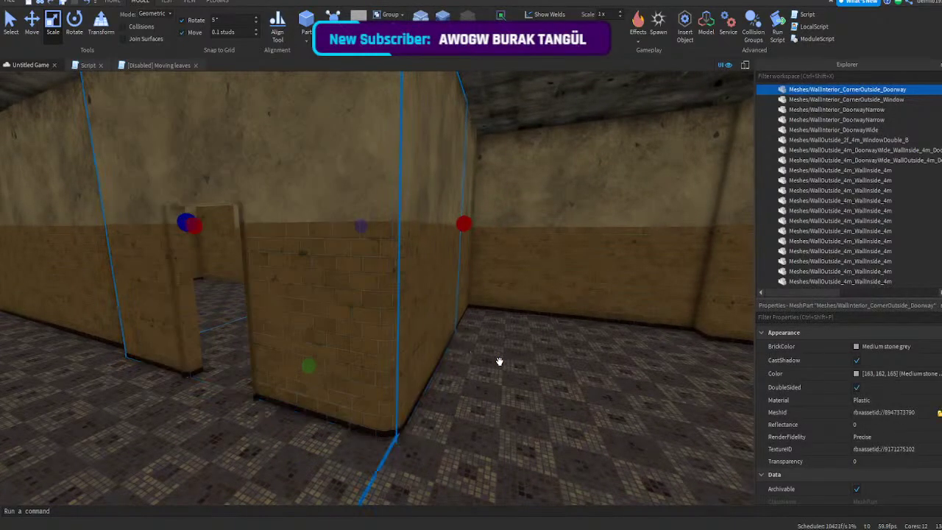
- Examine the gap between the dividing wall part and the inside- and outside-corner doorway walls from both sides
left_click(500, 361)
key("w")
right_click_drag(499, 361, 496, 357)
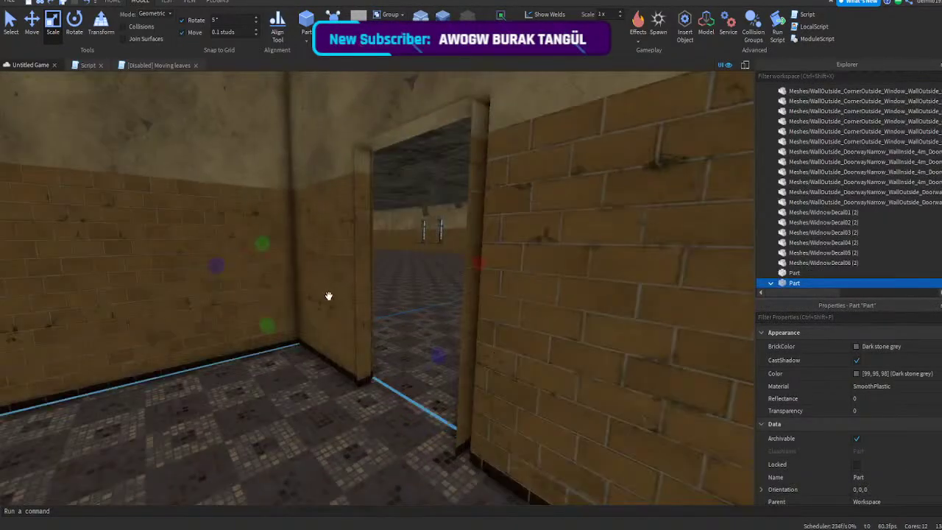
right_click_drag(329, 296, 329, 296)
key("s")
left_click(414, 246)
left_click_drag(401, 258, 383, 262)
right_click_drag(384, 263, 383, 264)
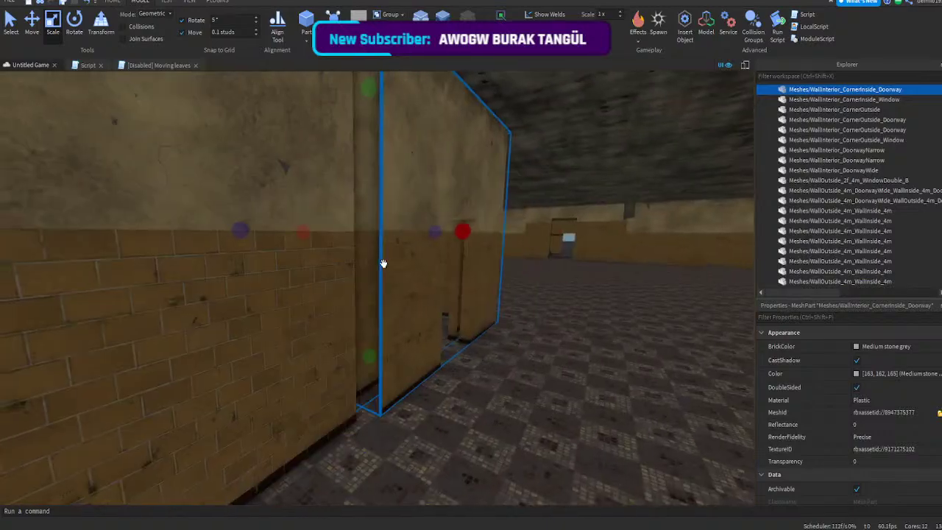
key("w")
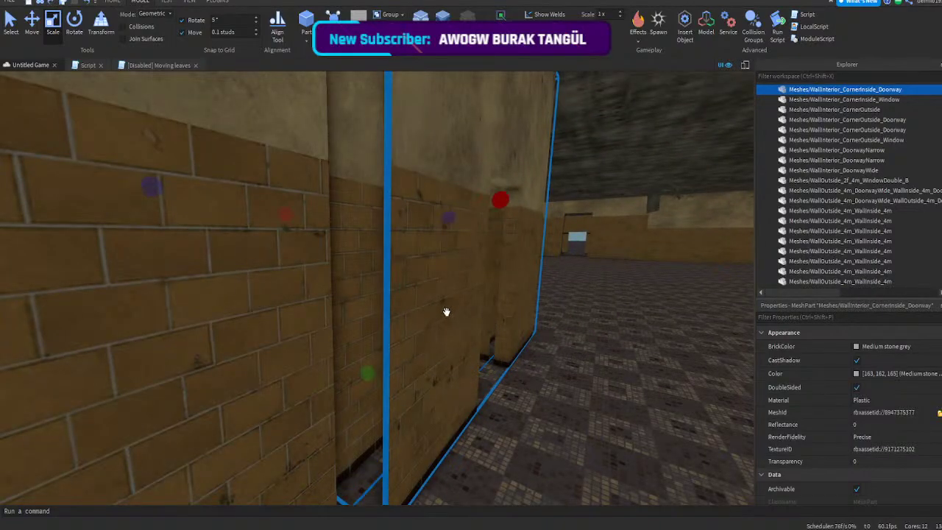
key("d")
right_click_drag(446, 312, 448, 267)
key("w")
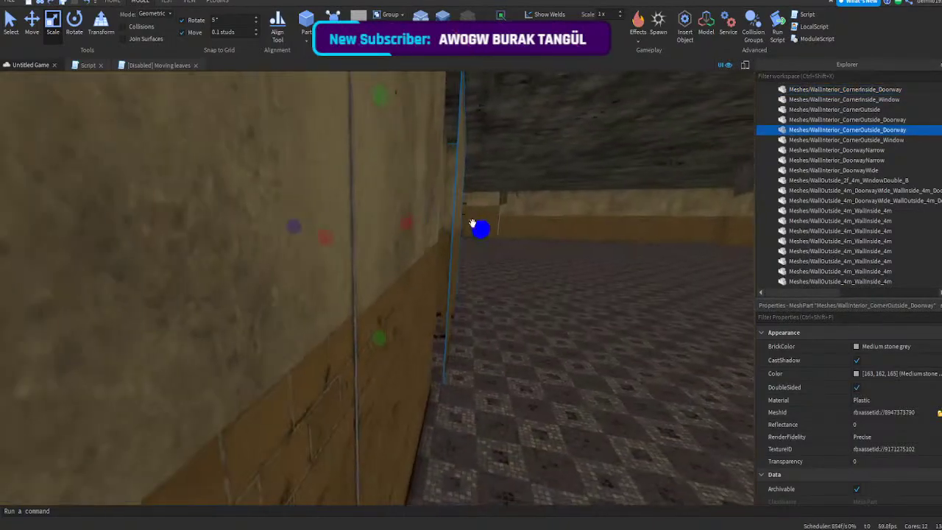
- Lengthen the textured dividing wall part to about 10.1 studs to narrow the gap to the neighbouring wall
left_click(355, 346)
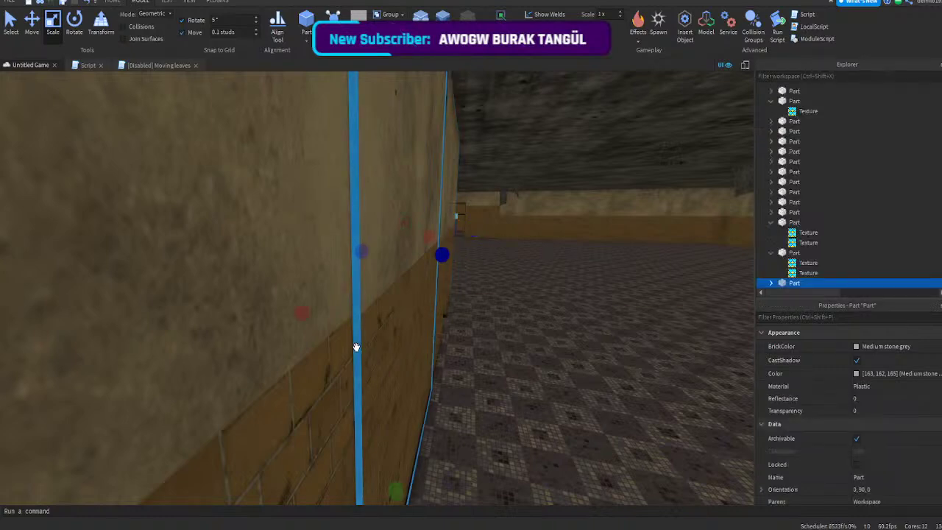
right_click_drag(356, 347, 346, 353)
left_click(582, 427)
left_click(470, 330)
right_click_drag(470, 330, 469, 330)
key("d")
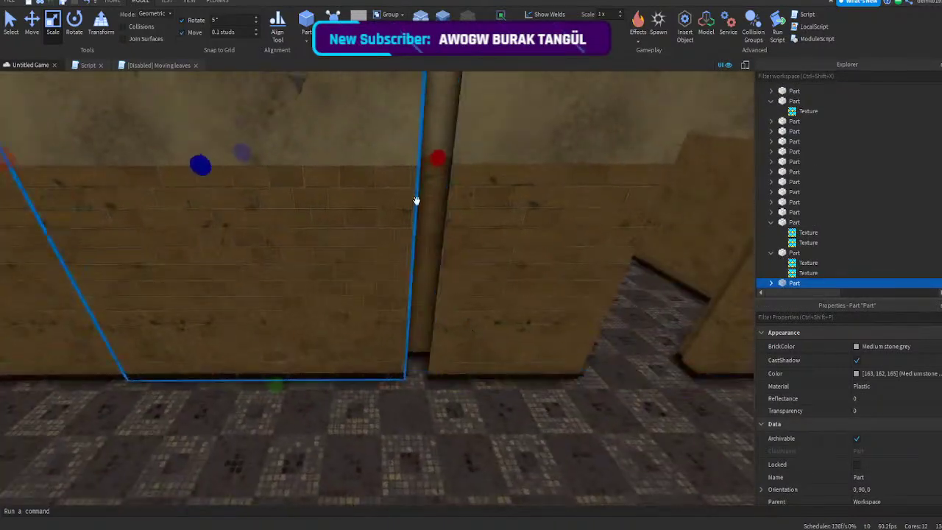
right_click_drag(504, 359, 499, 359)
key("w")
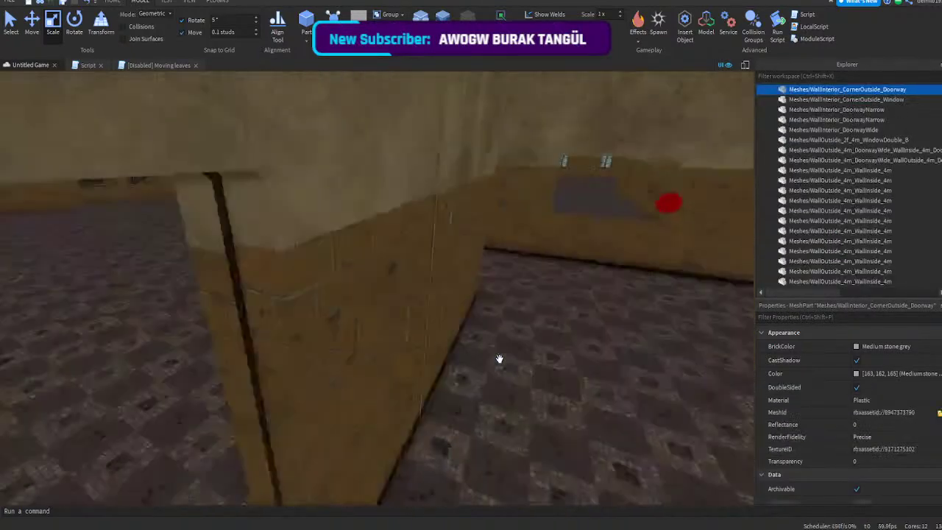
right_click_drag(449, 307, 432, 292)
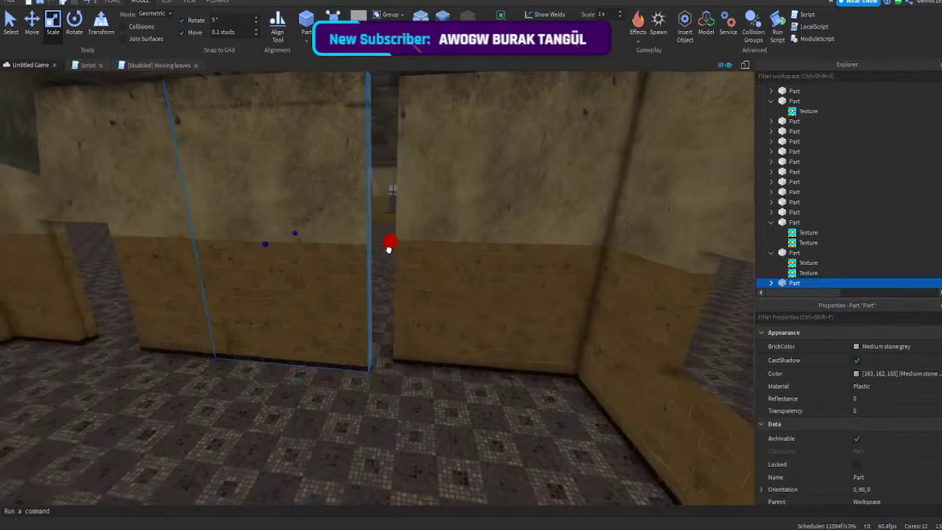
left_click(420, 406)
- Bring the inside-corner window wall into the building and place it against the white pilaster near the dark entrance door
key("a")
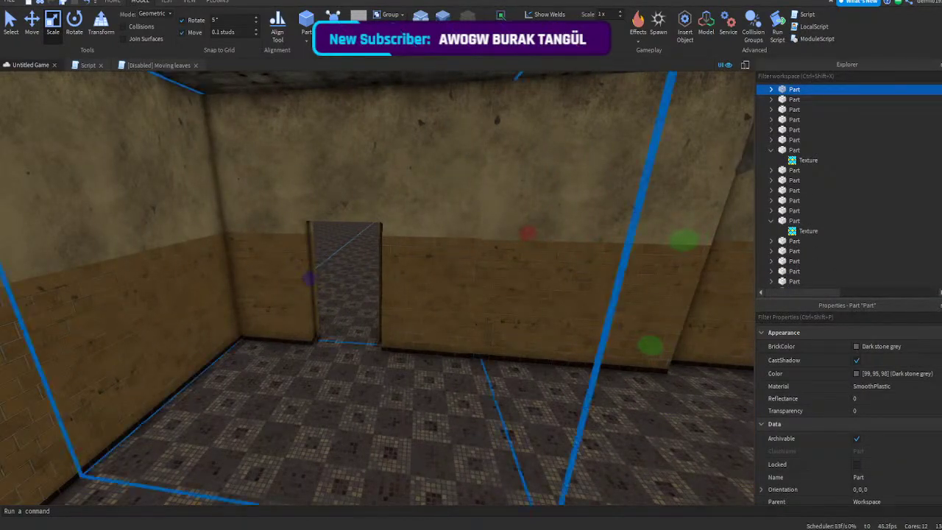
left_click(461, 317)
key("s")
right_click_drag(461, 317, 459, 317)
right_click_drag(411, 253, 375, 221)
key("w")
key("w")
key("w")
key("a")
key("d")
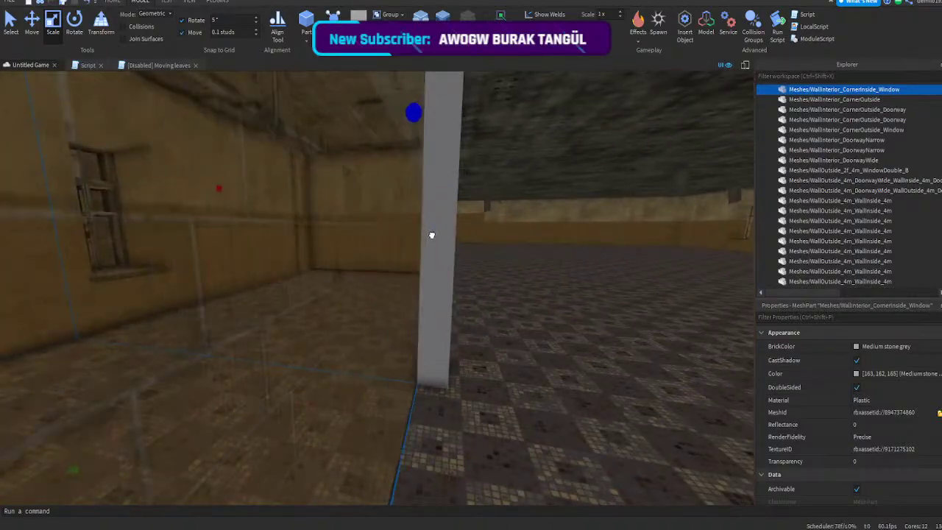
key("s")
right_click_drag(432, 234, 420, 242)
mouse_move(366, 229)
left_mouse_down()
mouse_move(397, 232)
mouse_move(367, 247)
left_mouse_up()
- Copy the Size value 9.1, 12.8, 16.375 from the placed inside-corner window wall
key("s")
right_click_drag(367, 247, 371, 249)
key("w")
key("s")
left_click(377, 243)
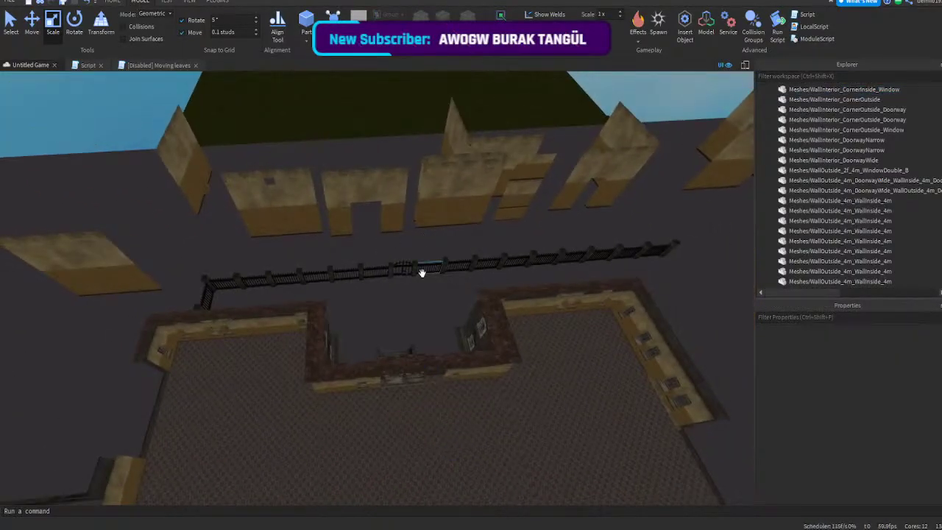
key("w")
right_click_drag(422, 273, 421, 275)
left_click(455, 273)
scroll(895, 425, "down", 4)
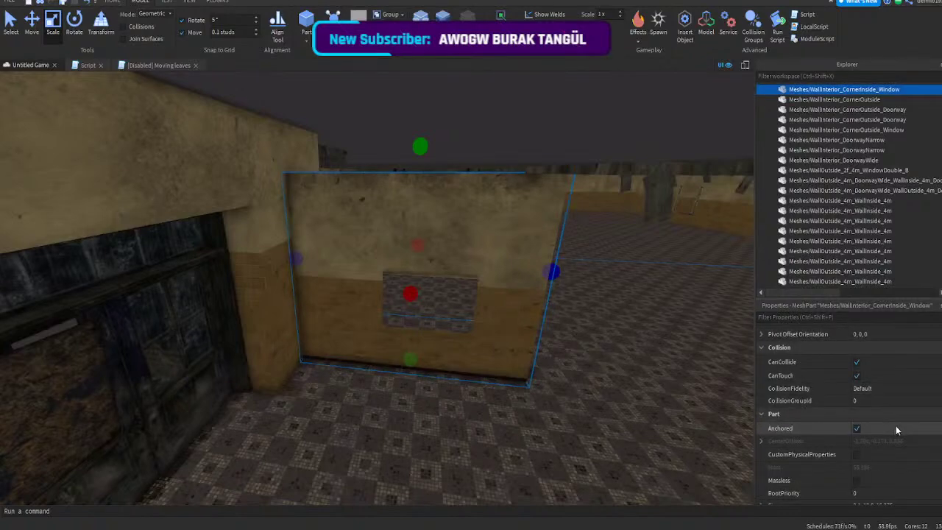
left_click(880, 375)
key("ctrl+c")
- Set the outside-corner window wall's Size to 9.1, 12.8, 16.375 among the spare wall pieces outside the building
right_click_drag(537, 388, 536, 388)
key("s")
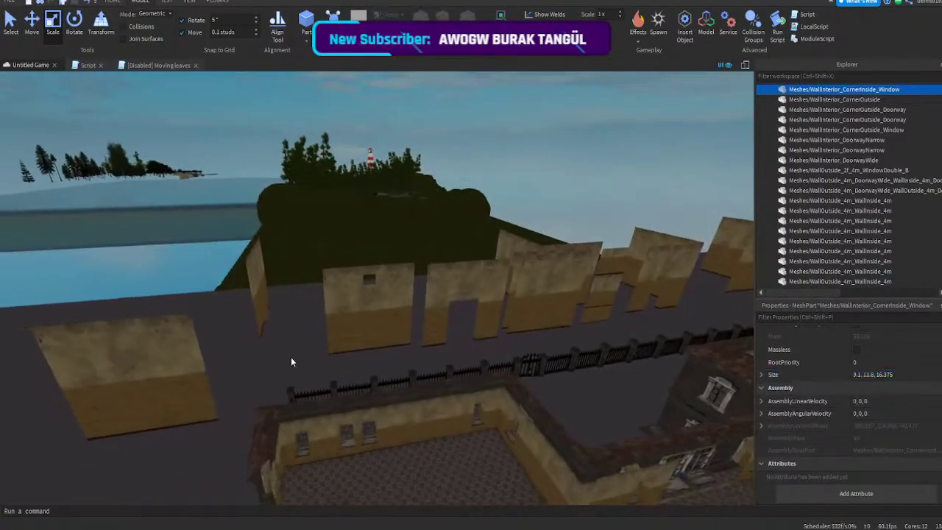
left_click(292, 357)
key("w")
right_click_drag(555, 223, 555, 223)
key("w")
key("s")
left_click(555, 224)
key("s")
scroll(892, 403, "down", 4)
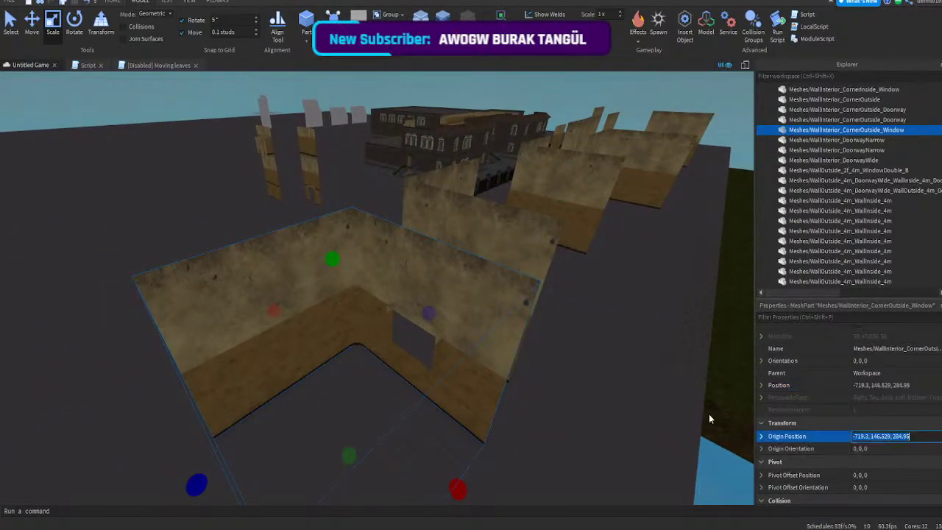
scroll(914, 454, "down", 10)
left_click(875, 375)
key("ctrl+v")
key("Return")
- Move the resized outside-corner window wall from the spare pieces into the building near the entrance door
right_click_drag(438, 324, 438, 324)
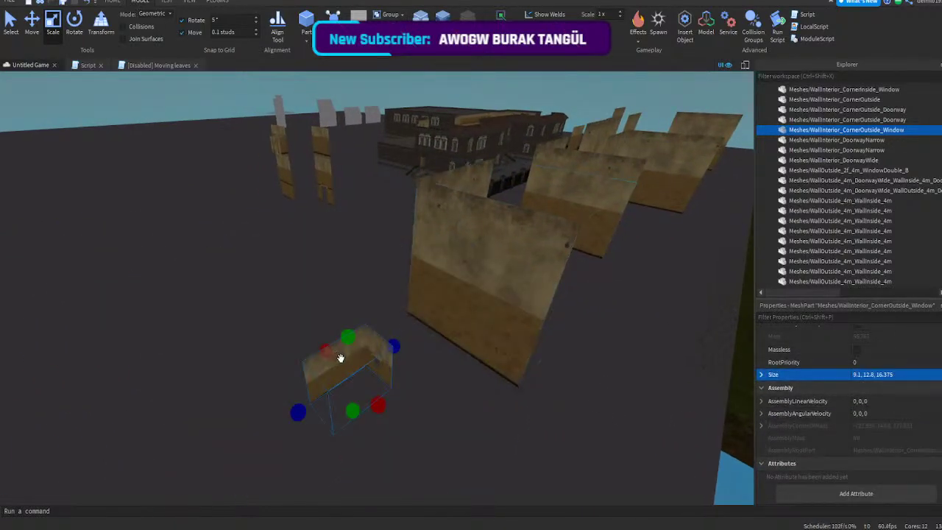
key("w")
left_click_drag(341, 358, 409, 245)
key("w")
left_click_drag(413, 242, 408, 255)
key("w")
right_click_drag(408, 255, 408, 254)
key("d")
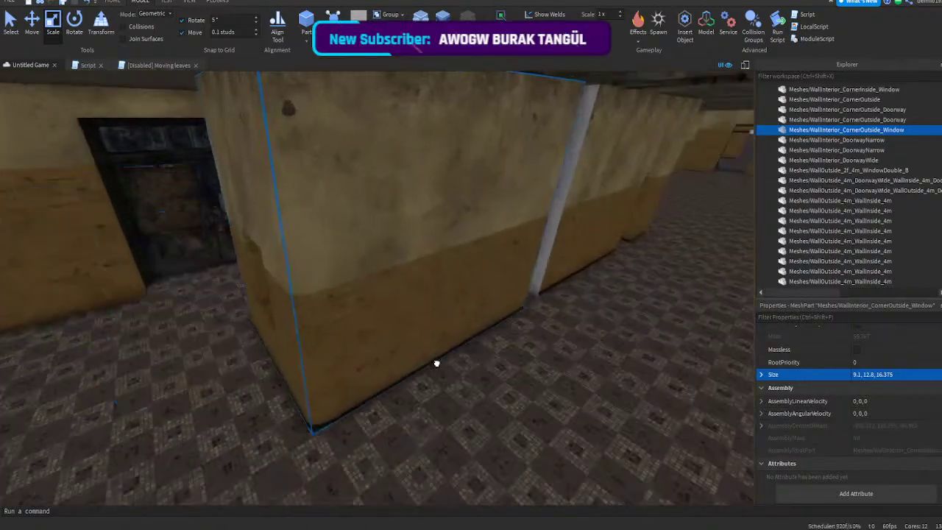
- Align the outside-corner window wall with the inside-corner window wall, checking the joint at the skirting
left_click_drag(462, 340, 488, 339)
right_click_drag(488, 339, 488, 338)
key("w")
left_click_drag(336, 389, 312, 385)
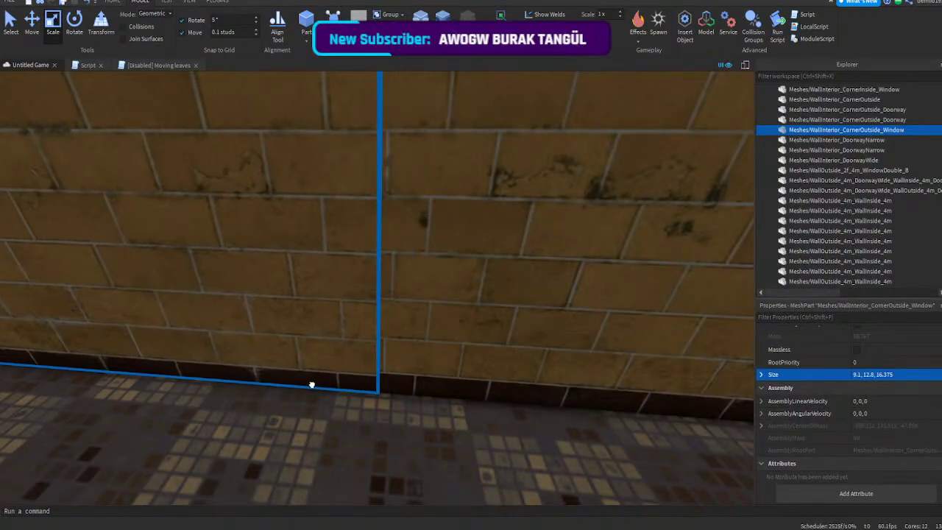
key("s")
right_click_drag(317, 406, 317, 405)
key("a")
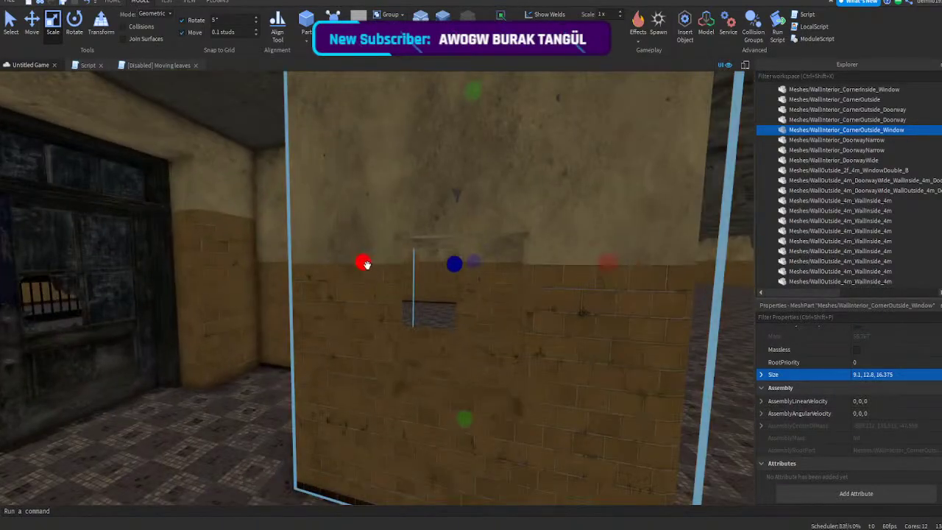
- Resize the outside-corner window wall to about 16.8 studs in X and 9.1 studs in Z
key("w")
left_click_drag(366, 265, 331, 269)
right_click_drag(332, 269, 332, 270)
key("s")
left_click_drag(574, 260, 510, 265)
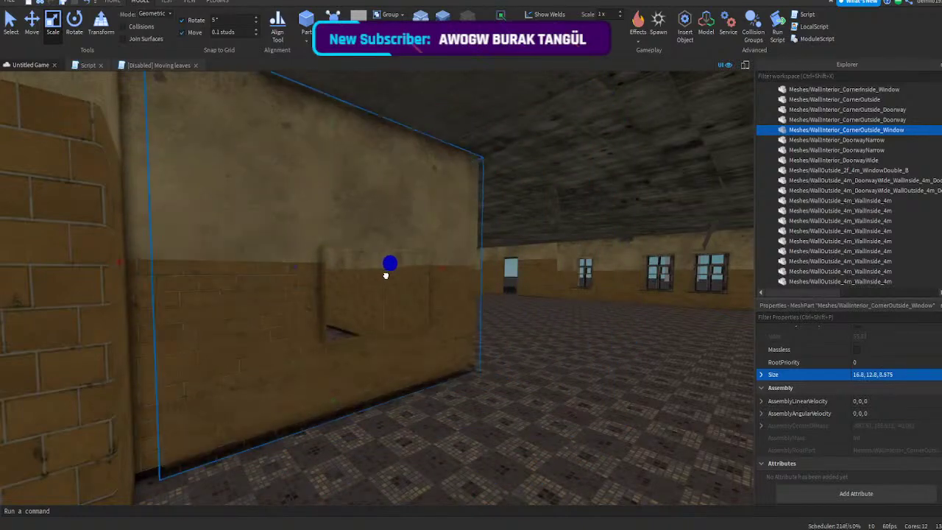
key("w")
right_click_drag(389, 275, 389, 276)
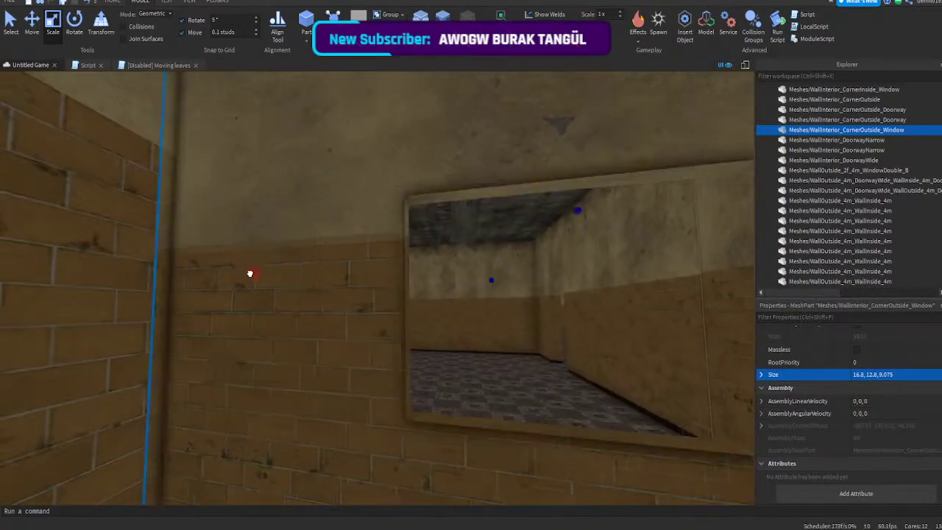
- Lengthen the outside-corner window wall to an X size of about 18.3 studs, checking both of its ends
left_click_drag(256, 276, 259, 277)
right_click_drag(270, 280, 269, 280)
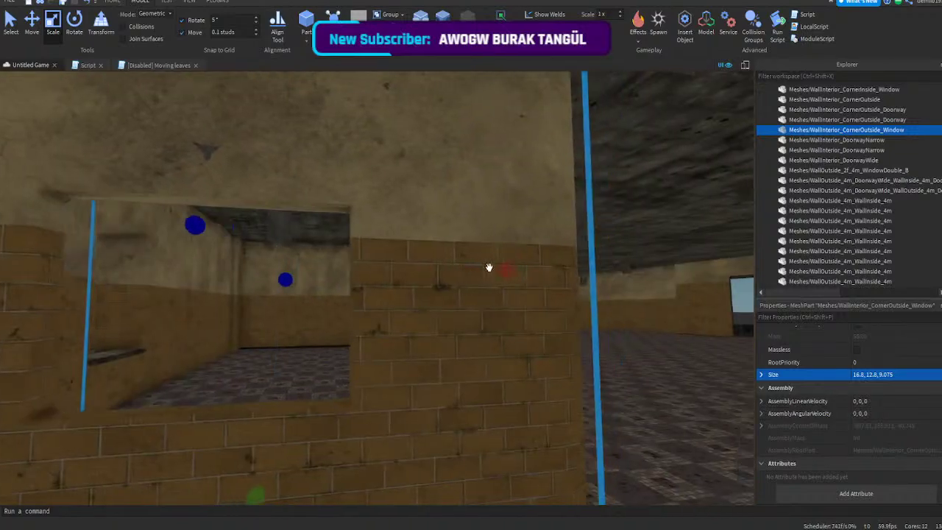
left_click_drag(506, 269, 523, 270)
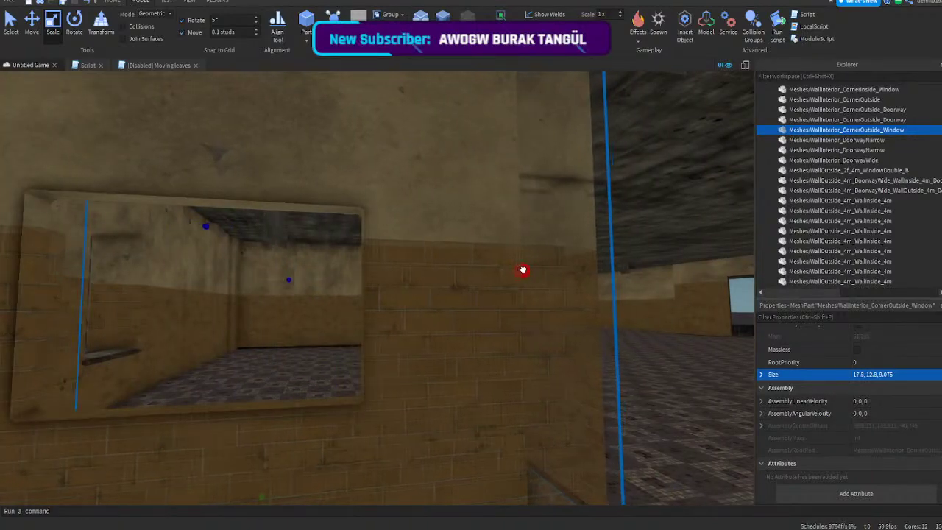
right_click_drag(522, 269, 522, 269)
left_click_drag(303, 268, 181, 256)
key("a")
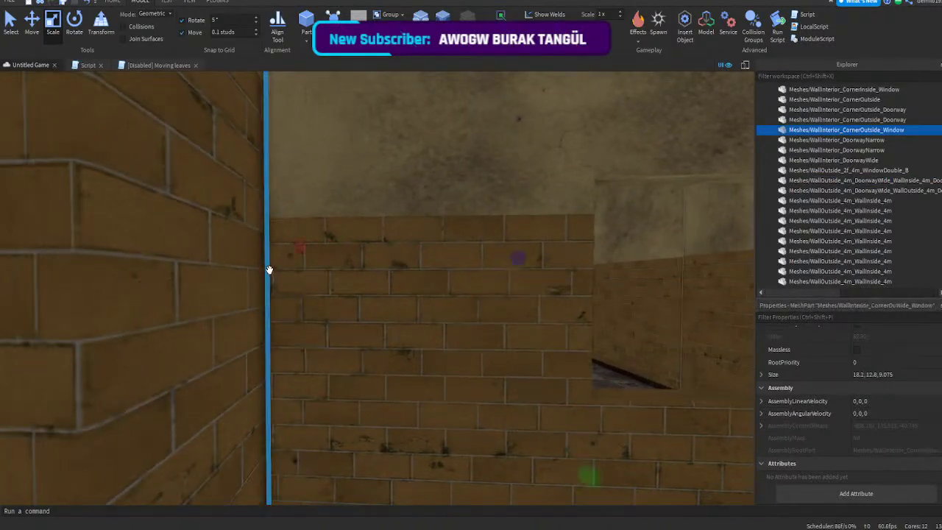
key("d")
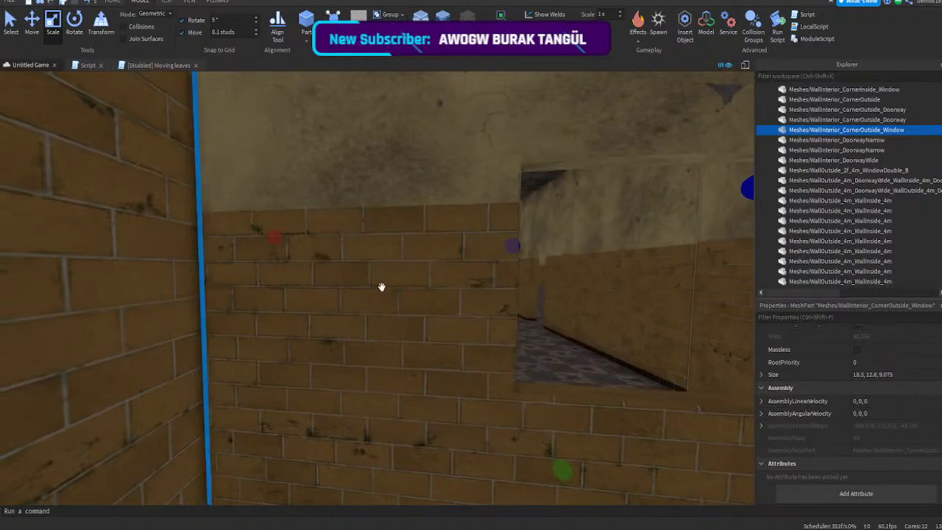
- Lengthen the inside-corner window wall slightly to a Z size of about 16.5 studs
left_click(501, 354)
right_click_drag(500, 354, 434, 326)
left_click(433, 326)
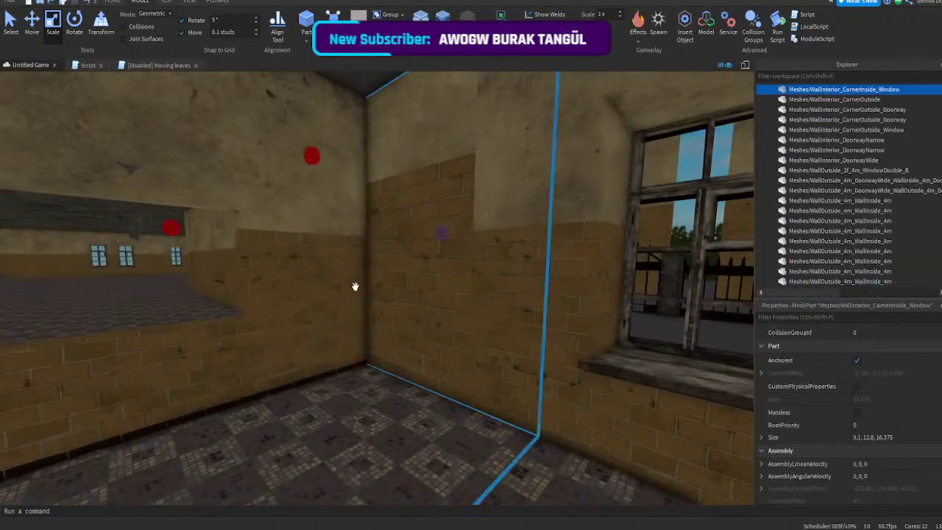
key("w")
key("s")
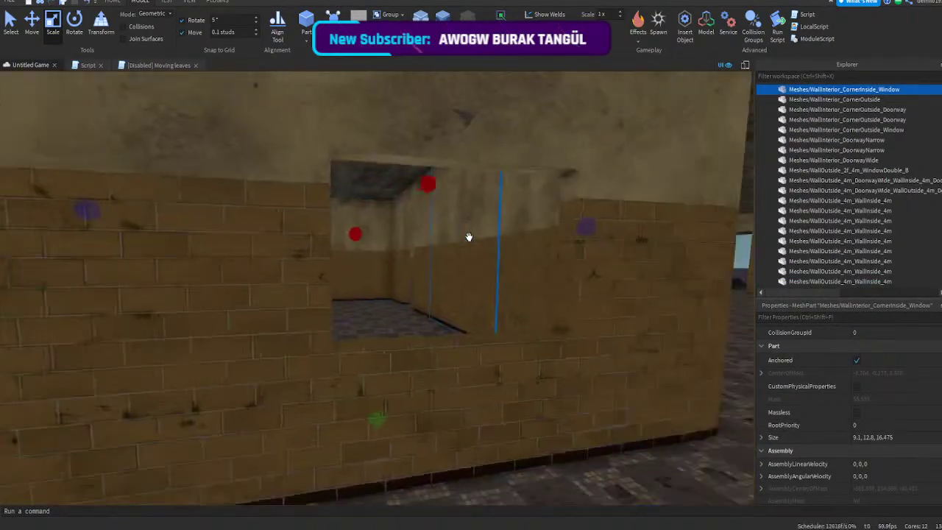
left_click(273, 278)
key("s")
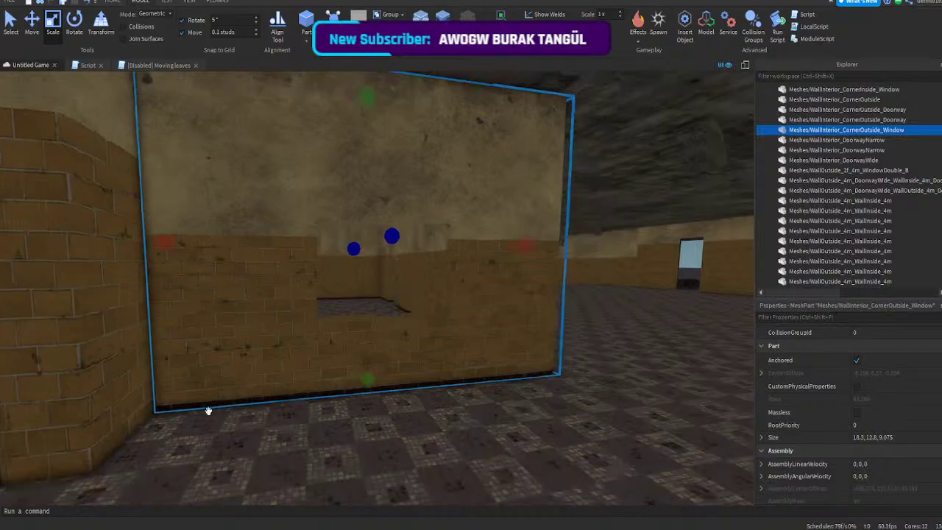
left_click(269, 420)
- Shorten the outside-corner window wall to an X size of about 17.5 studs at its open end
right_click_drag(270, 420, 270, 420)
key("w")
left_click(405, 322)
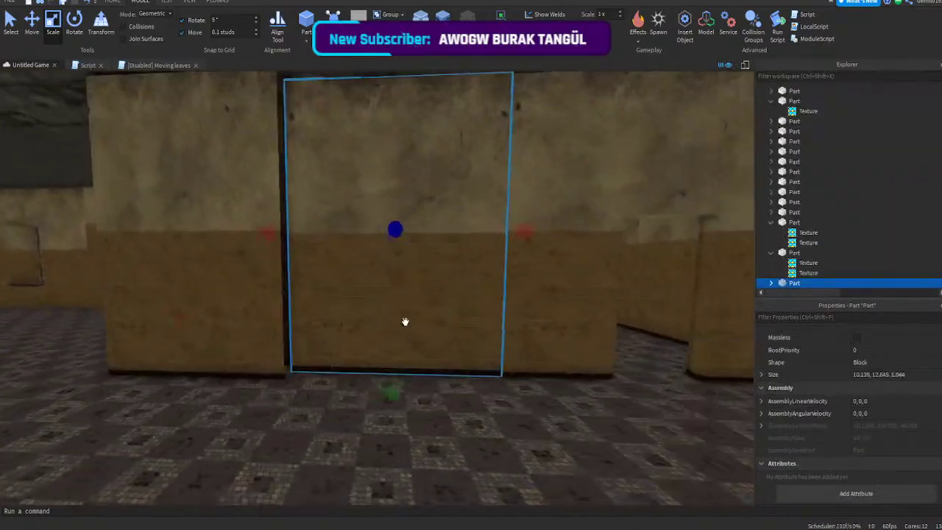
right_click_drag(406, 322, 376, 324)
left_click(377, 325)
key("d")
left_click_drag(373, 270, 392, 275)
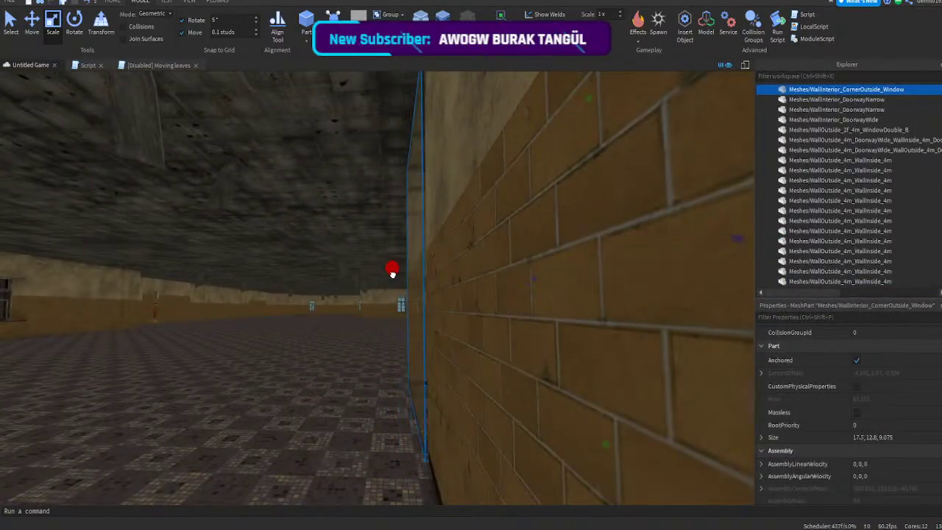
left_click(347, 324)
- Adjust the inside-corner window wall's Z size to about 17.2 studs to fit the adjoining brick wall
right_click_drag(348, 326, 347, 325)
key("w")
key("s")
right_click_drag(443, 267, 439, 260)
left_click(441, 260)
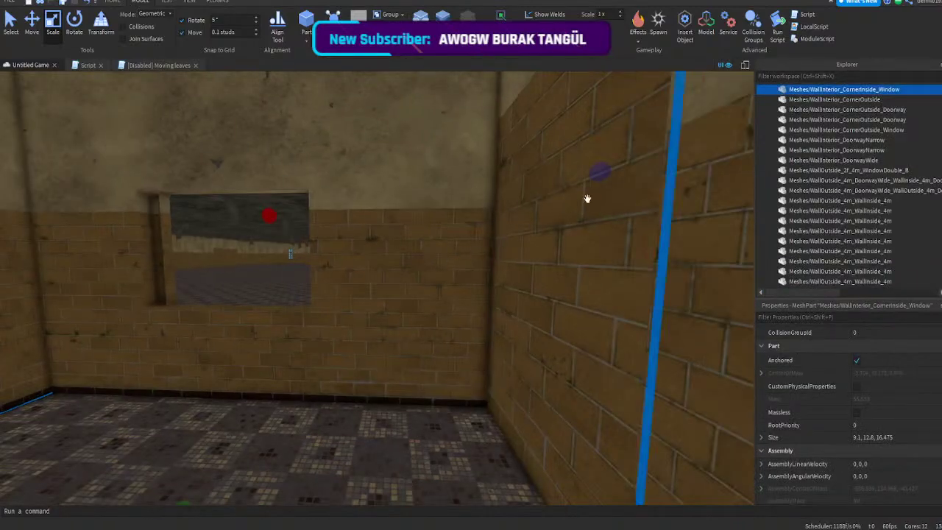
left_click_drag(684, 183, 694, 185)
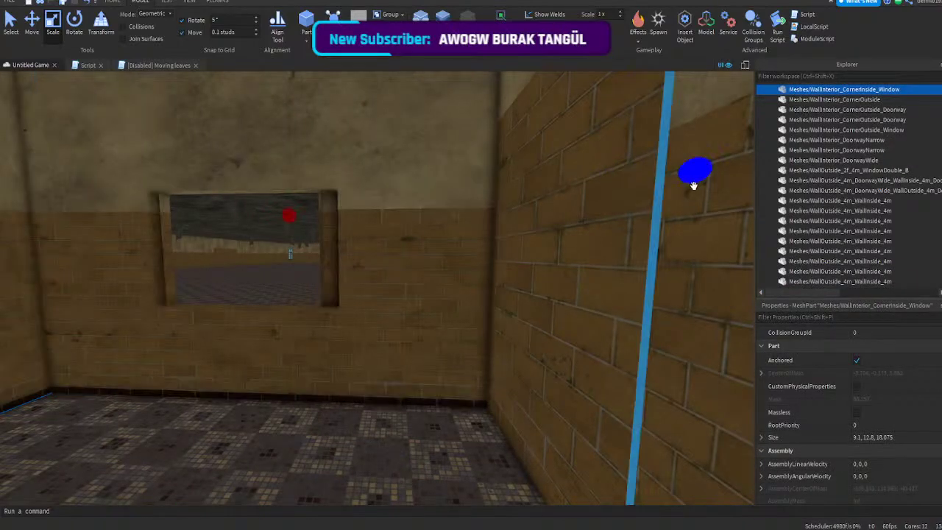
key("w")
right_click_drag(652, 205, 652, 205)
key("s")
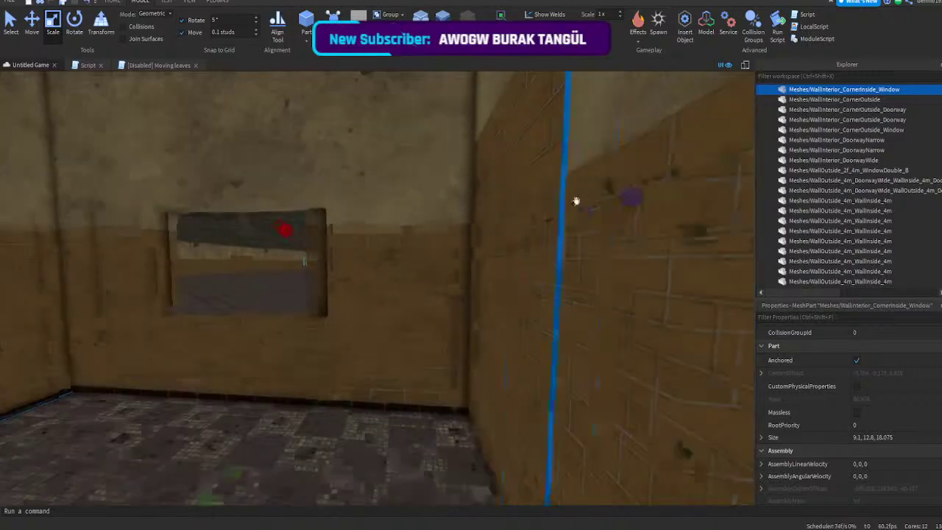
mouse_move(667, 190)
left_mouse_down()
mouse_move(679, 189)
mouse_move(671, 187)
left_mouse_up()
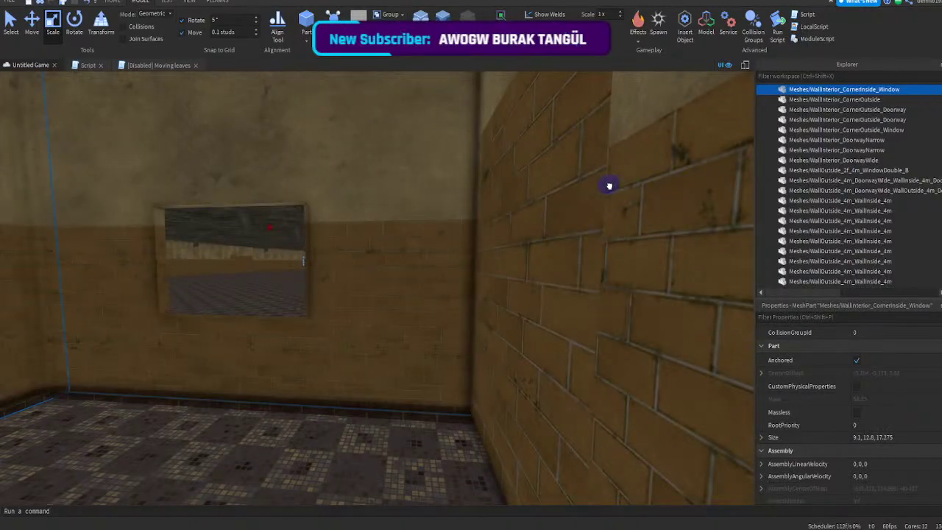
left_click_drag(609, 186, 608, 186)
key("a")
right_click_drag(608, 187, 608, 187)
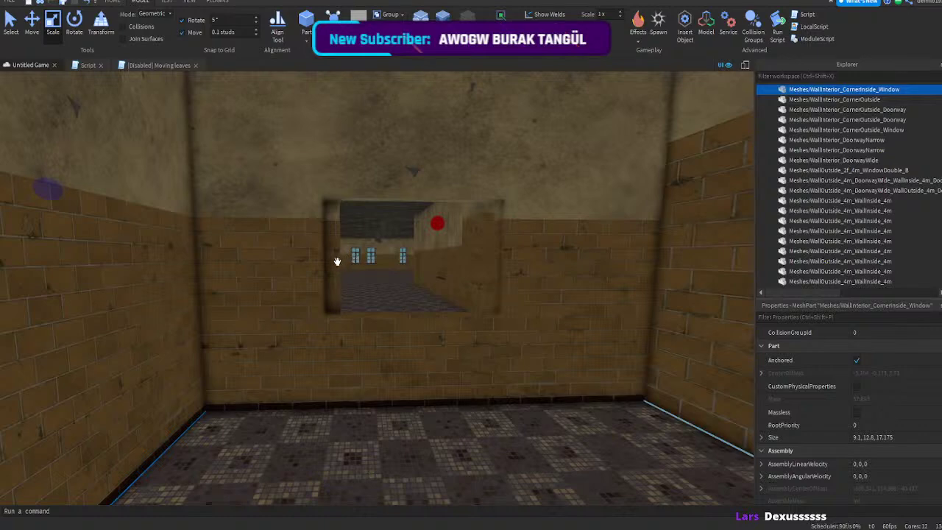
- Fine-tune the window wall's end once more and check the small room's wall joints
right_click_drag(337, 262, 449, 251)
key("s")
left_click_drag(561, 256, 570, 256)
left_click(419, 387)
right_click_drag(418, 387, 420, 389)
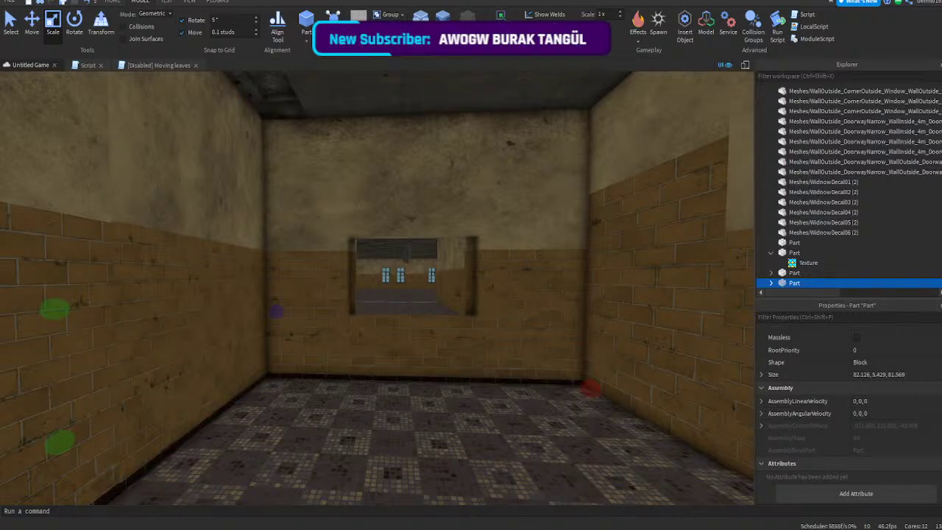
- Scale down the concrete column, place it against the corner window wall and stretch it up to the ceiling
left_click(510, 168)
key("f")
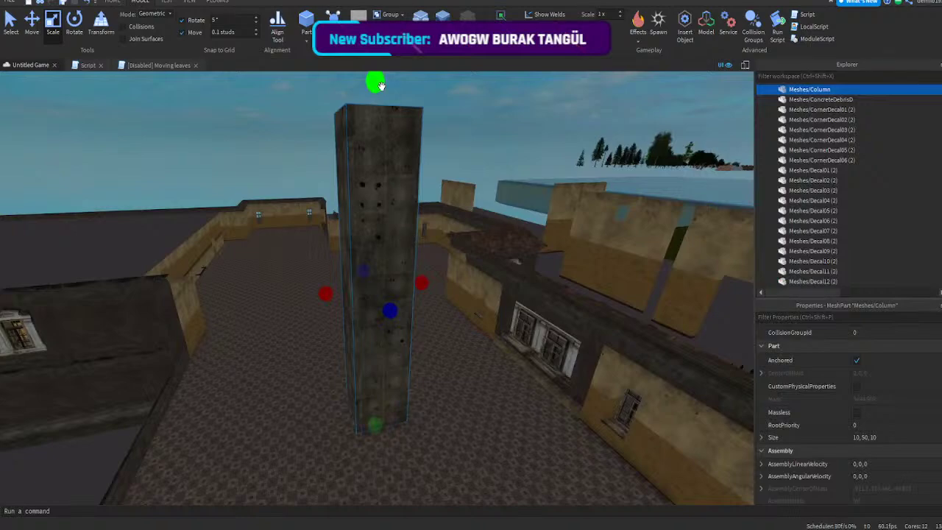
left_click_drag(380, 86, 385, 211, "shift")
key("f")
left_click_drag(391, 360, 448, 433, "shift")
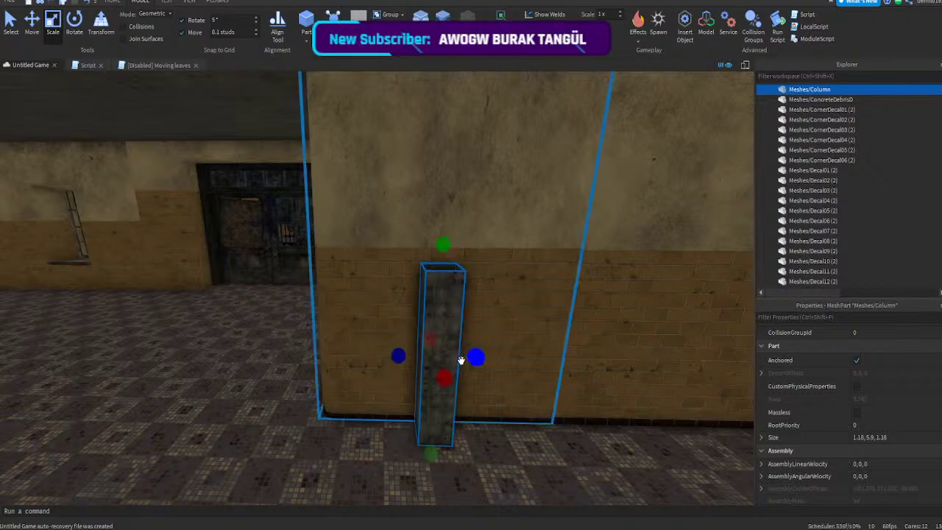
left_click_drag(475, 359, 520, 359)
left_click_drag(467, 244, 454, 195)
left_click(517, 255)
scroll(900, 392, "up", 5)
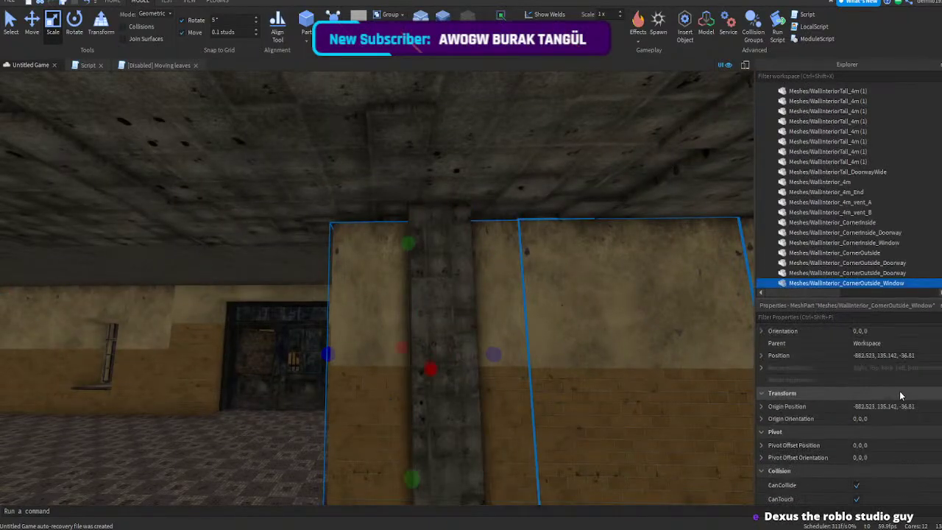
scroll(897, 407, "up", 5)
left_click(469, 303)
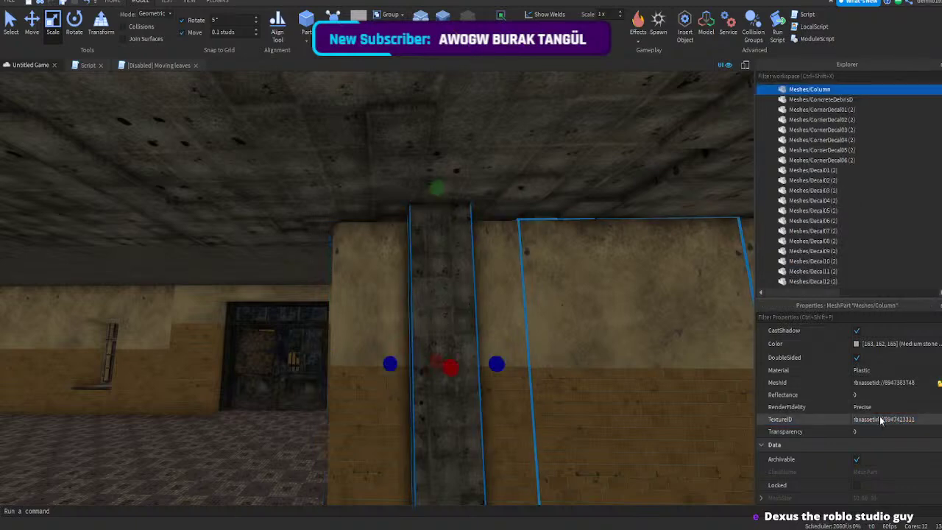
key("ctrl+v")
key("Return")
- Narrow the textured column slightly and shift it to sit neatly against the corner window wall
right_click_drag(353, 353, 331, 345)
left_click_drag(372, 334, 393, 336)
key("s")
right_click_drag(393, 337, 480, 468)
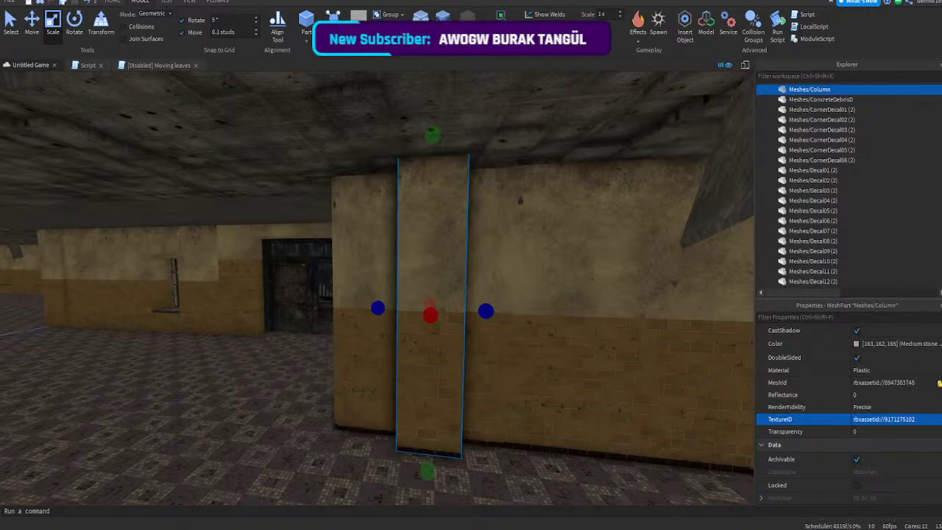
right_click_drag(408, 269, 424, 286)
key("a")
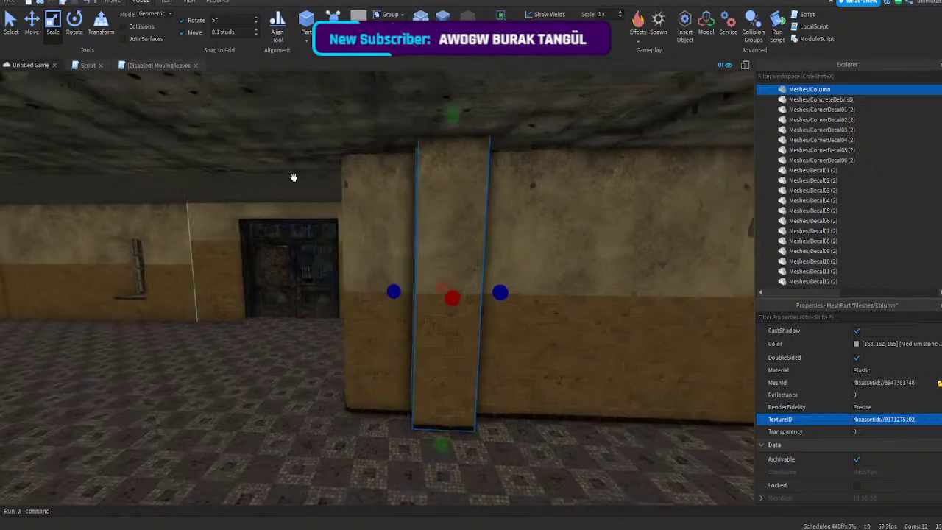
left_click(36, 34)
mouse_move(418, 287)
left_mouse_down()
mouse_move(391, 293)
mouse_move(404, 292)
left_mouse_up()
right_click_drag(403, 292, 406, 297)
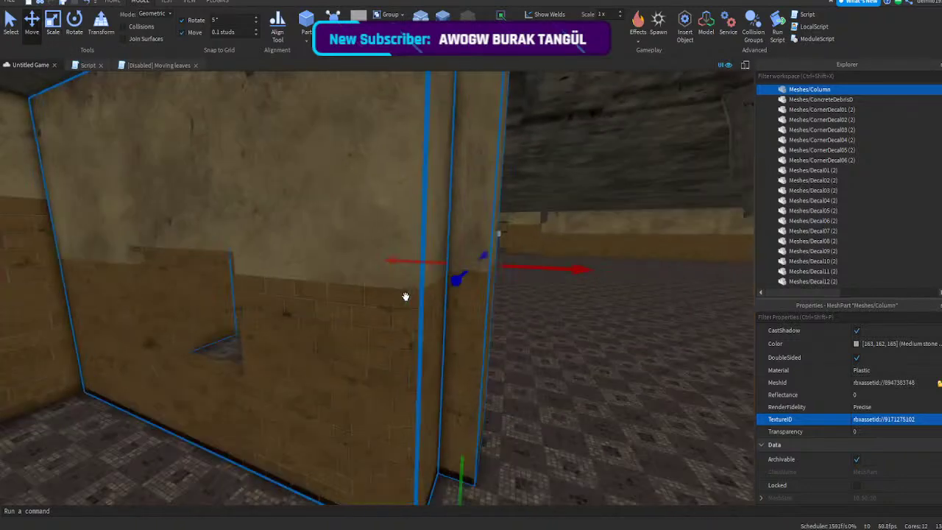
left_click_drag(521, 270, 518, 270)
key("d")
right_click_drag(510, 297, 509, 298)
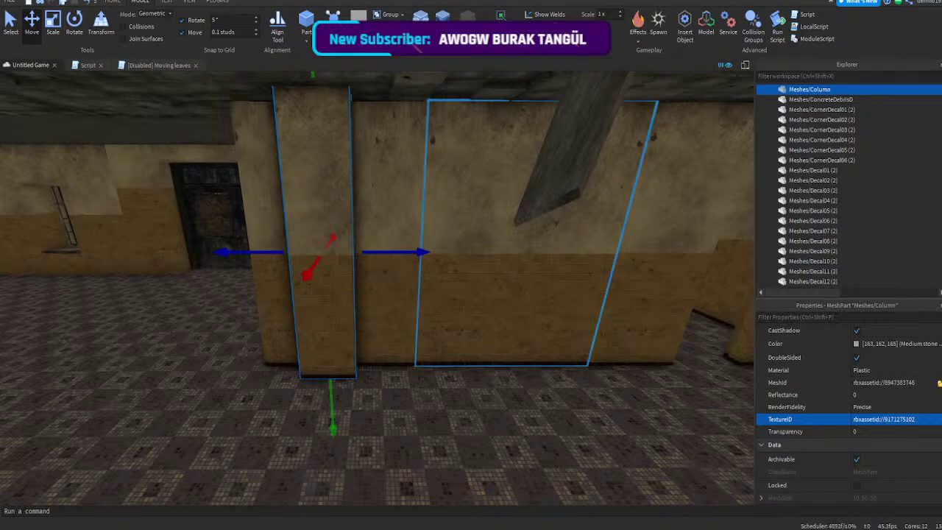
- Duplicate the column and place the copy farther along the same wall beside the open doorway
key("d")
key("s")
key("ctrl+d")
left_click_drag(307, 281, 518, 309)
key("w")
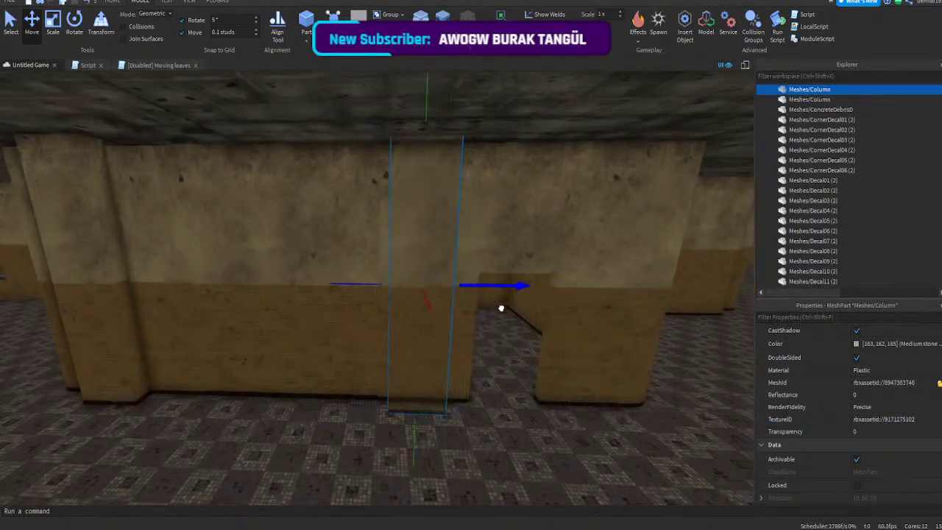
left_click(492, 410)
key("s")
right_click_drag(493, 410, 492, 410)
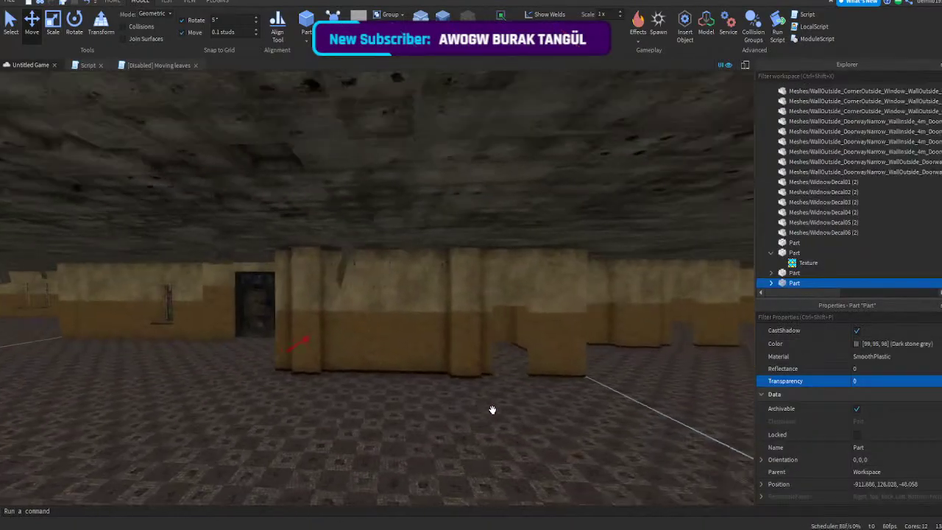
key("d")
left_click(414, 348)
left_click_drag(422, 312, 413, 311)
left_click(425, 403)
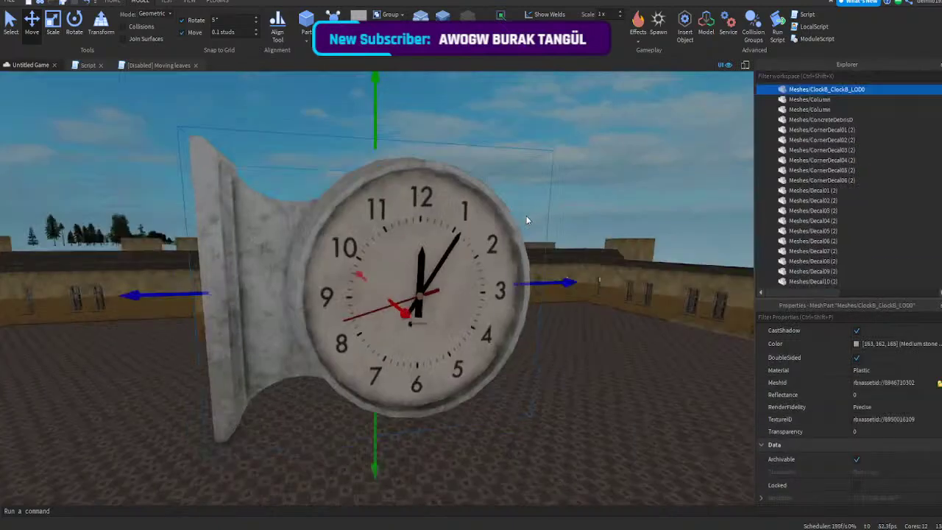
- Scale down the ClockB wall clock and place it high on the pilaster near the wall's corner
key("ctrl+3")
left_click_drag(374, 132, 270, 315)
key("f")
key("w")
key("w")
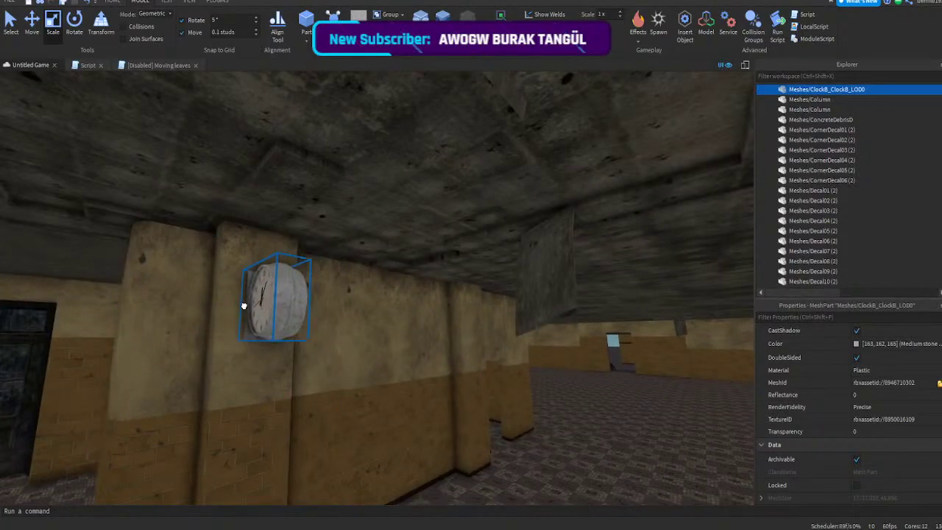
right_click_drag(240, 305, 240, 305)
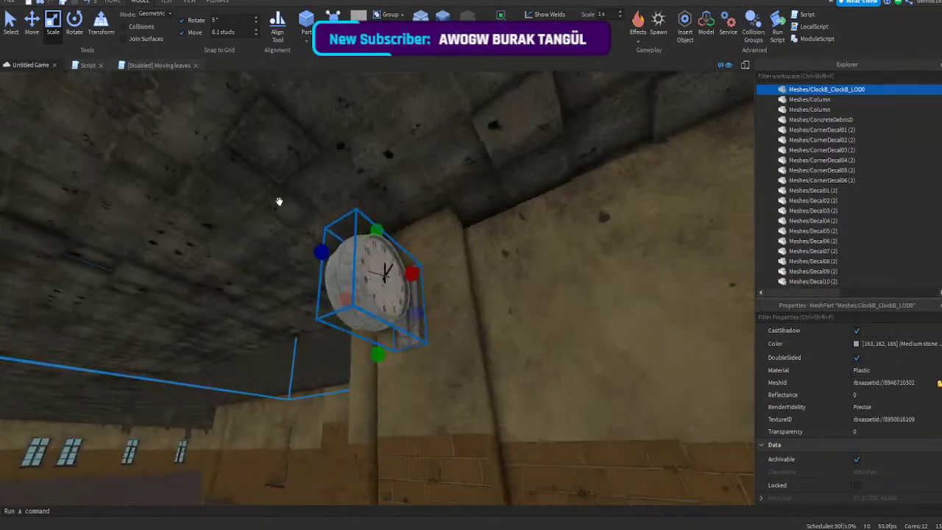
- Move the clock's mount flush against the pilaster and centre it across the pilaster's face
key("d")
left_click(32, 30)
right_click_drag(301, 218, 301, 218)
key("w")
left_click_drag(344, 267, 349, 267)
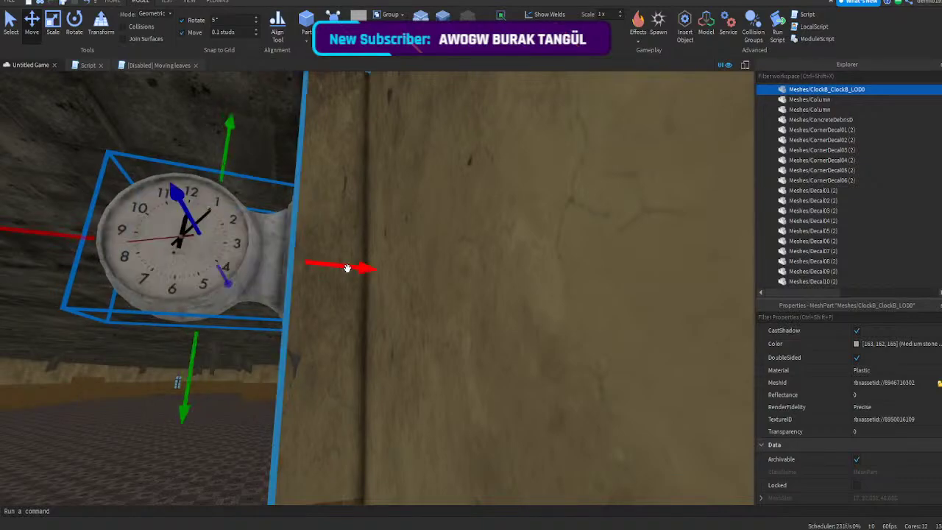
key("a")
right_click_drag(437, 258, 438, 259)
left_click_drag(403, 289, 371, 287)
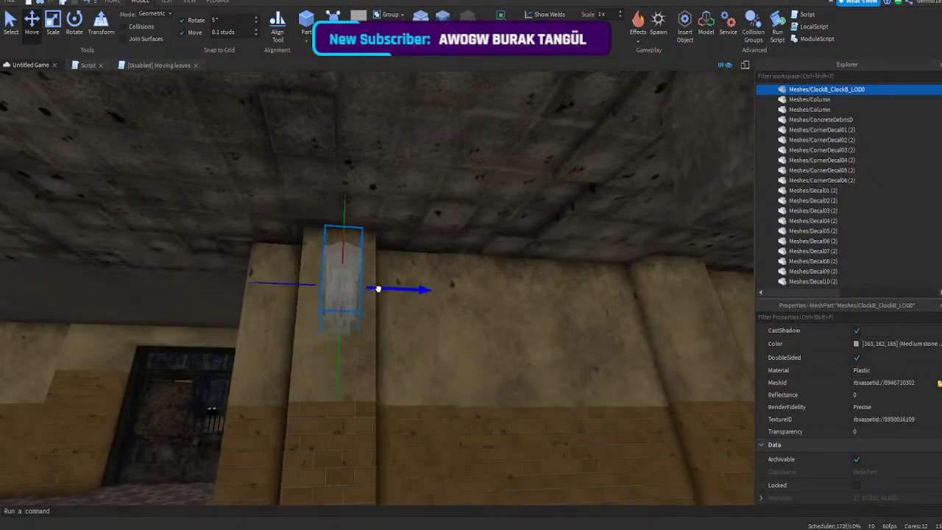
left_click(410, 321)
key("s")
mouse_move(410, 321)
right_mouse_down()
mouse_move(446, 345)
mouse_move(434, 320)
mouse_move(404, 313)
right_mouse_up()
- Insert a block part and raise it to the lower edge of the corner wall's window opening
left_click(446, 346)
key("w")
left_click(431, 319)
left_click(302, 34)
left_click_drag(402, 296, 295, 376)
left_click_drag(343, 322, 284, 318)
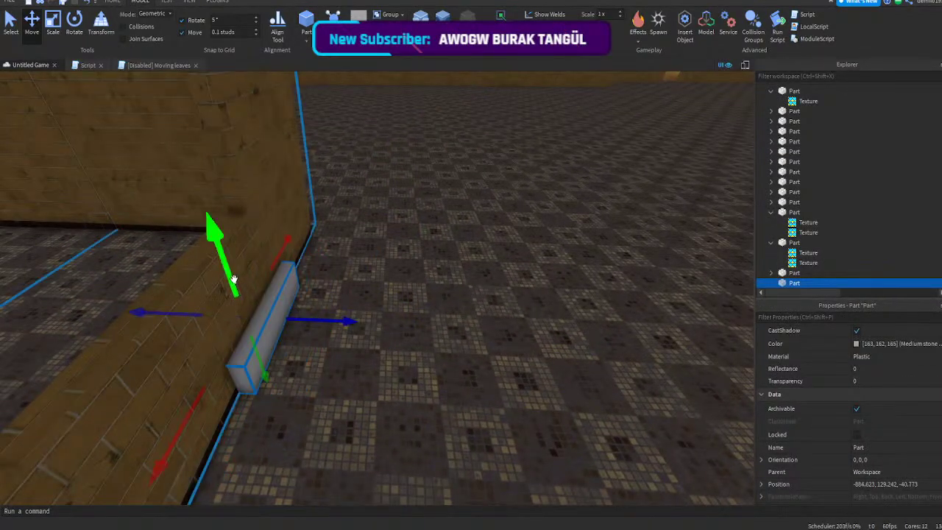
left_click_drag(234, 282, 205, 228)
right_click_drag(205, 228, 206, 228)
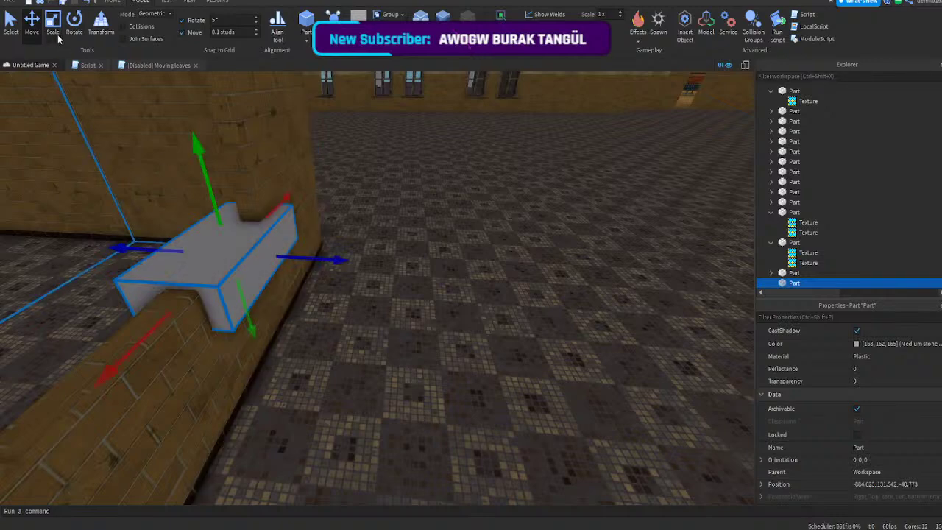
- Flatten the part into a thin sill slab and trim its depth on both sides to match the wall
left_click(57, 31)
scroll(258, 274, "up", 3)
right_click_drag(269, 273, 270, 273)
left_click_drag(308, 278, 309, 279)
left_click_drag(301, 246, 301, 241)
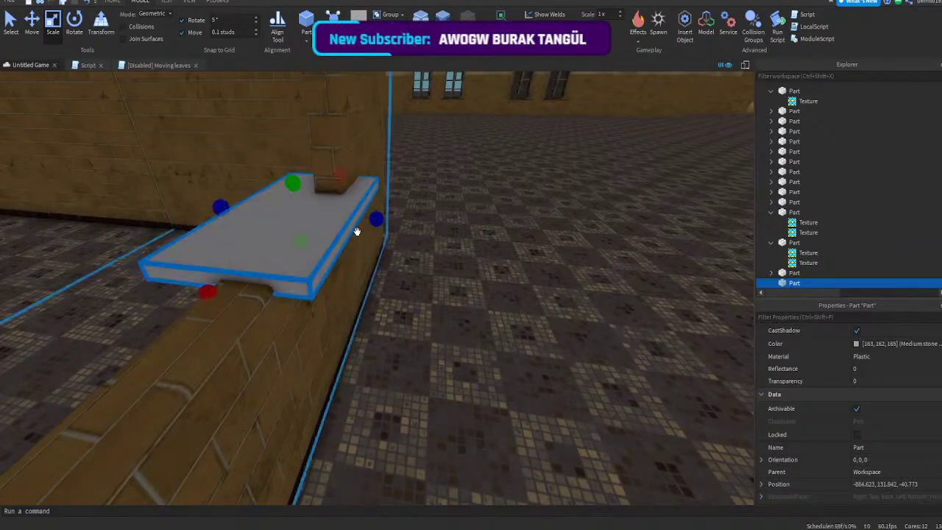
left_click_drag(376, 219, 357, 215)
right_click_drag(295, 219, 294, 220)
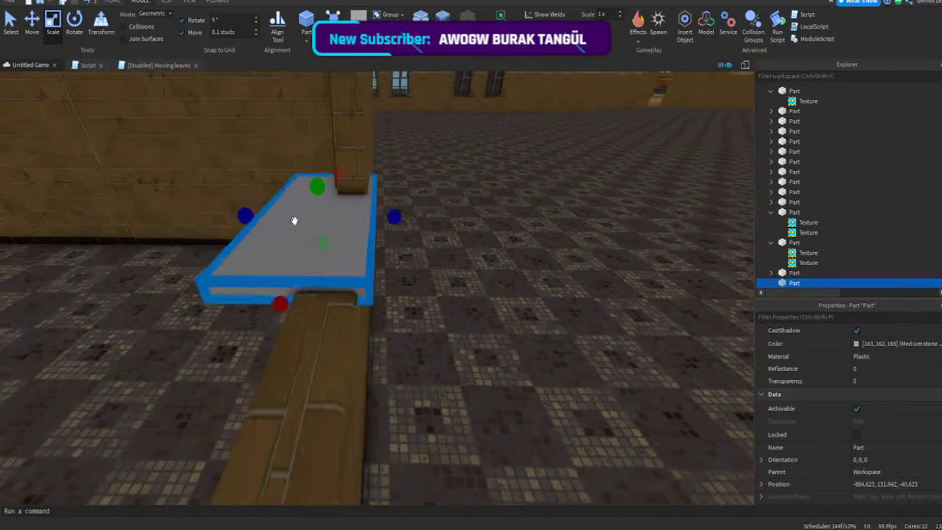
left_click_drag(246, 215, 296, 220)
right_click_drag(296, 221, 296, 221)
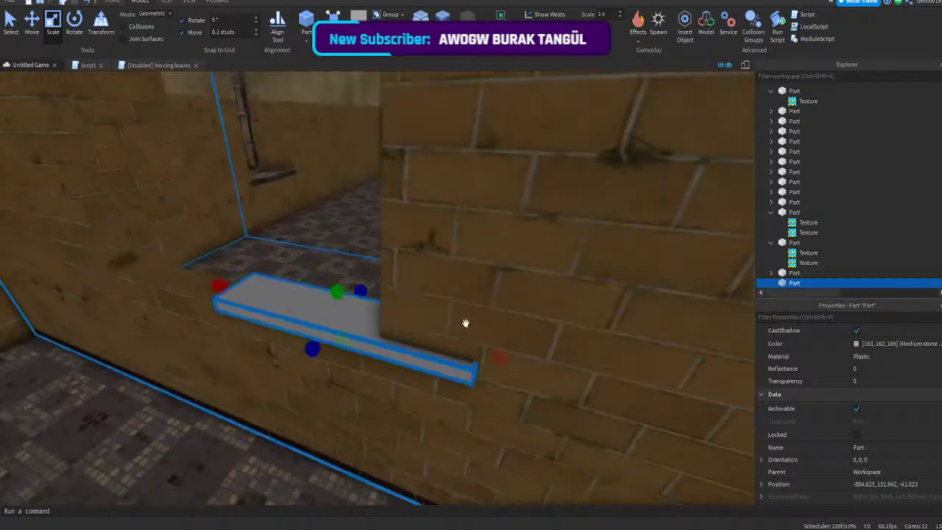
- Adjust both ends of the sill slab so it spans the full width of the window opening
left_click_drag(496, 355, 471, 354)
left_click_drag(407, 336, 406, 334)
right_click_drag(407, 335, 408, 334)
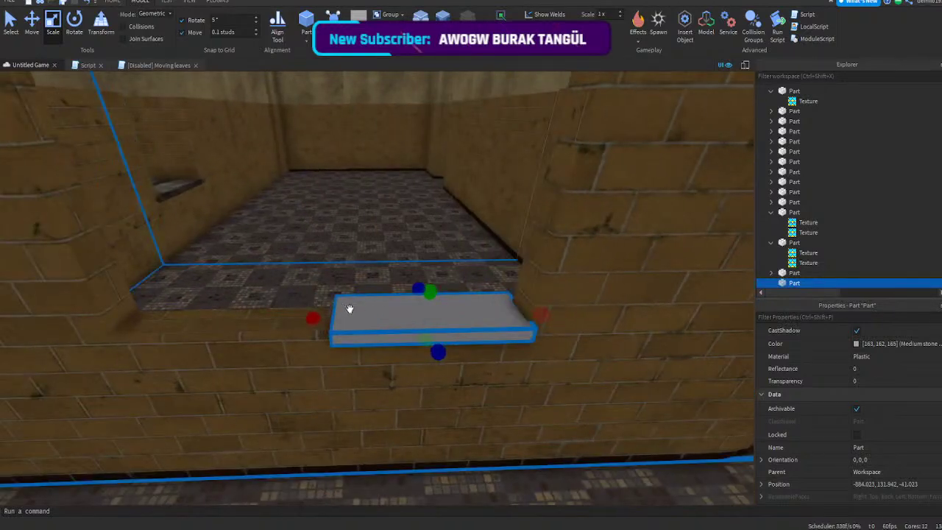
mouse_move(314, 318)
left_mouse_down()
mouse_move(347, 329)
mouse_move(320, 332)
left_mouse_up()
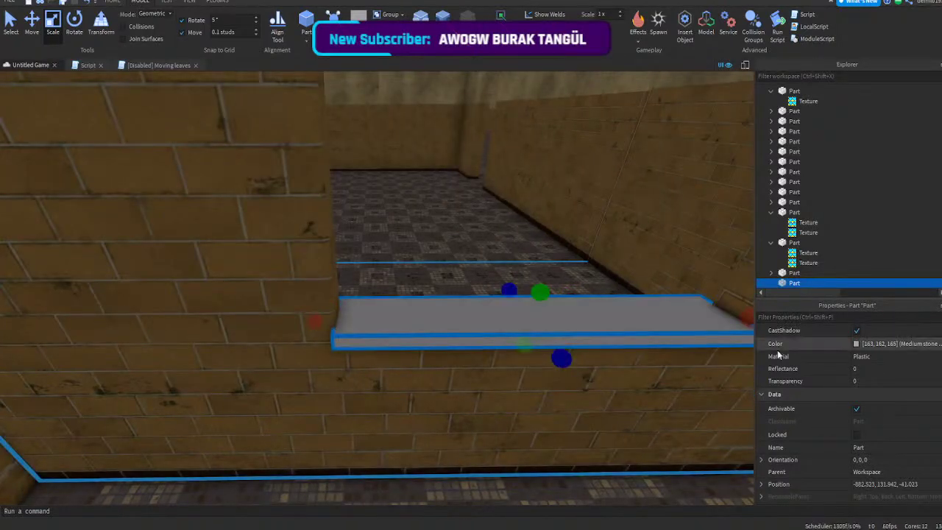
- Give the sill slab the Concrete material and the Dark stone grey colour
scroll(777, 355, "up", 1)
left_click(872, 390)
left_click(872, 409)
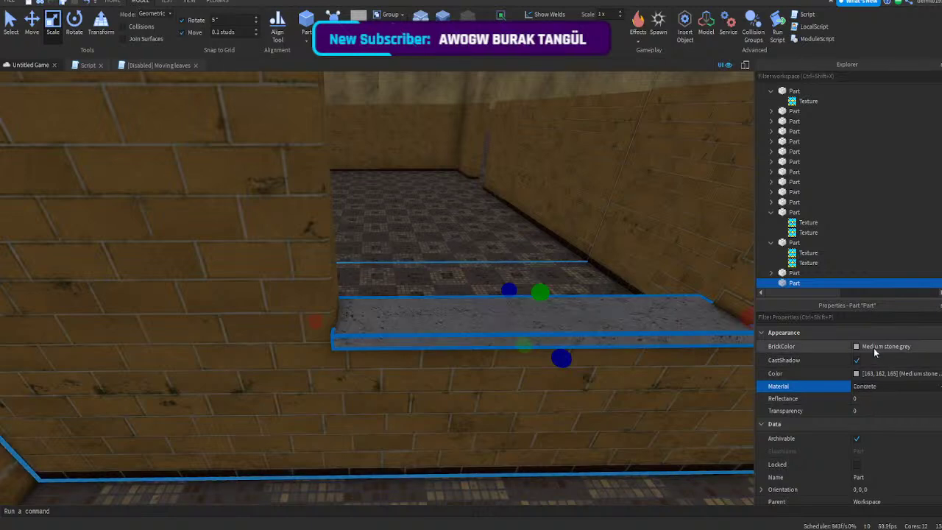
left_click(876, 349)
left_click(869, 471)
- Duplicate the sill and reshape the copy into a vertical jamb along one side of the window opening
scroll(326, 332, "down", 3)
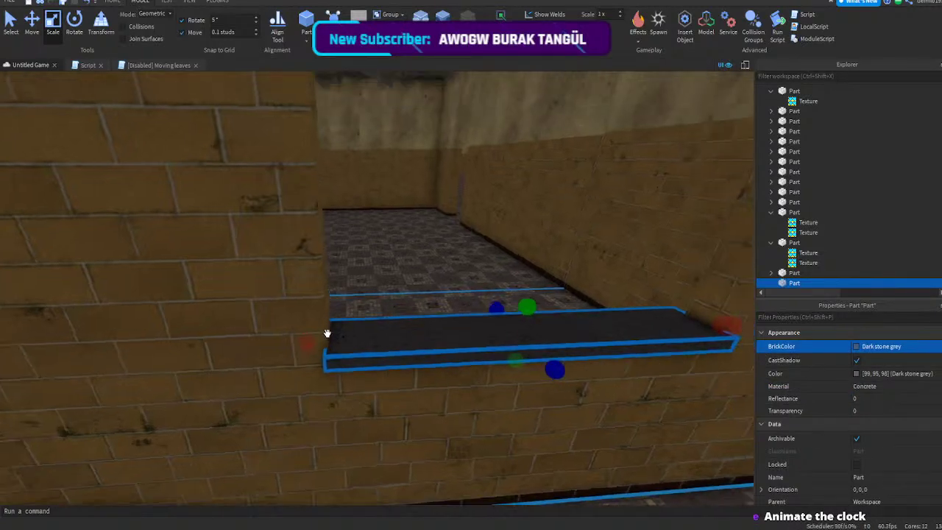
left_click_drag(327, 331, 321, 329)
key("ctrl+d")
left_click_drag(586, 315, 336, 183)
left_click_drag(334, 120, 334, 114)
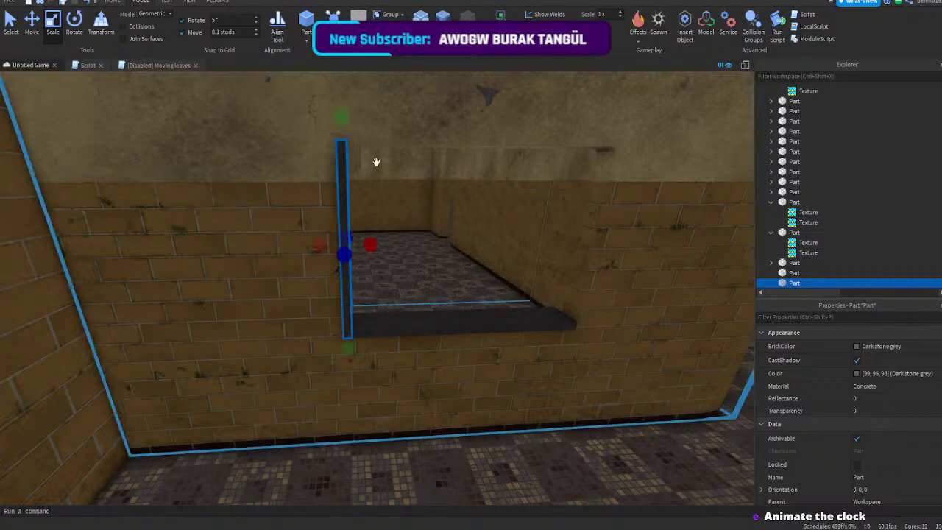
- Duplicate the sill and raise the copy to the upper edge of the window opening
left_click(412, 320)
left_click(37, 38)
key("ctrl+d")
left_click_drag(468, 245, 443, 83)
- Duplicate the vertical jamb and move the copy to the opposite side of the window opening
left_click(343, 203)
key("ctrl+d")
key("d")
left_click_drag(378, 243, 474, 247)
left_click(473, 269)
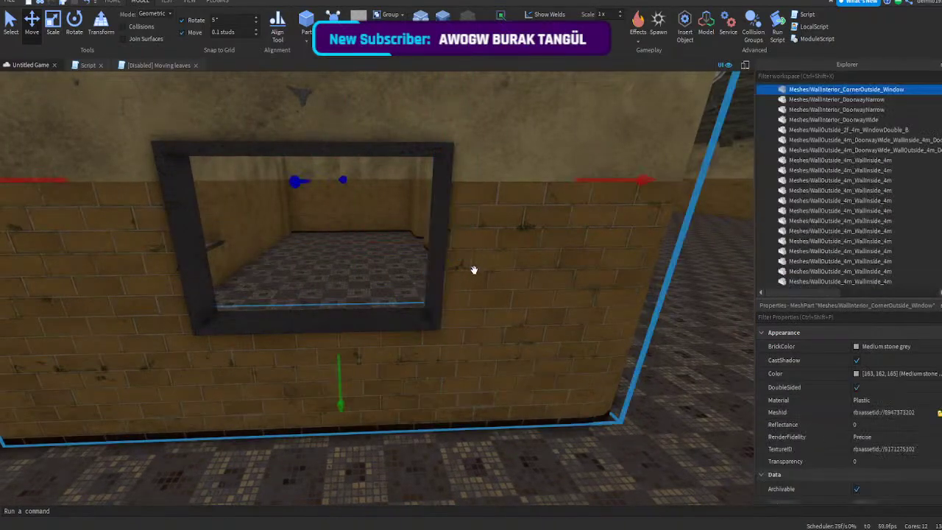
key("a")
right_click_drag(473, 269, 427, 301)
- Give all four window frame parts the Brick material and the Medium brown colour
left_click(408, 318)
left_click(270, 242, "ctrl")
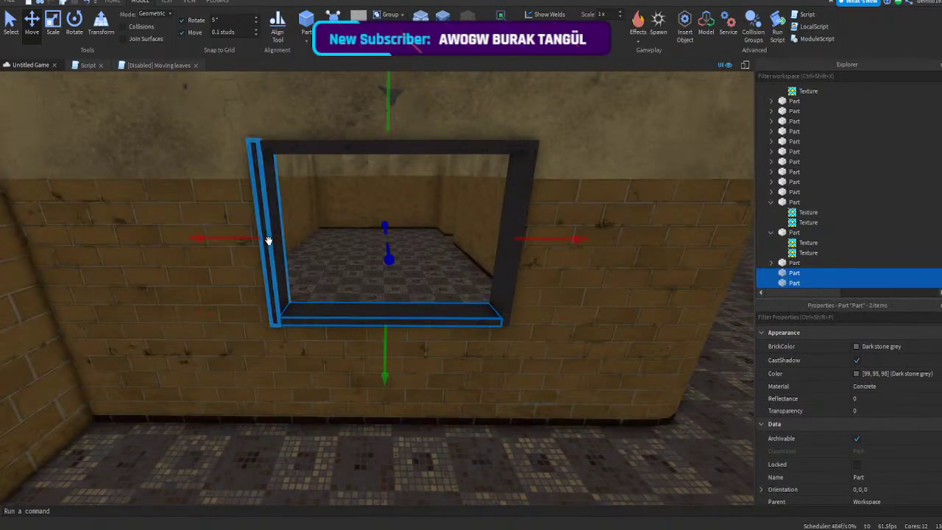
left_click(321, 149, "ctrl")
left_click(515, 188, "ctrl")
left_click(513, 188, "ctrl")
left_click(526, 189, "ctrl")
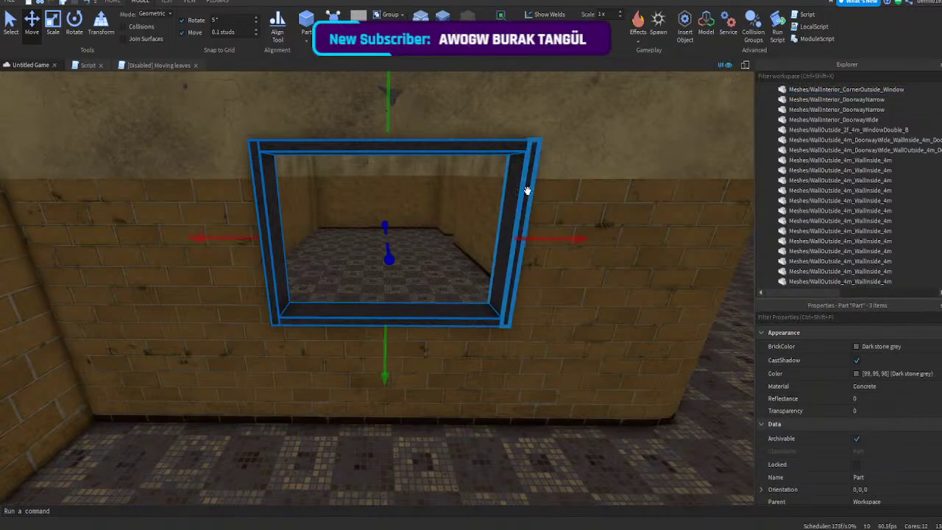
left_click(879, 346)
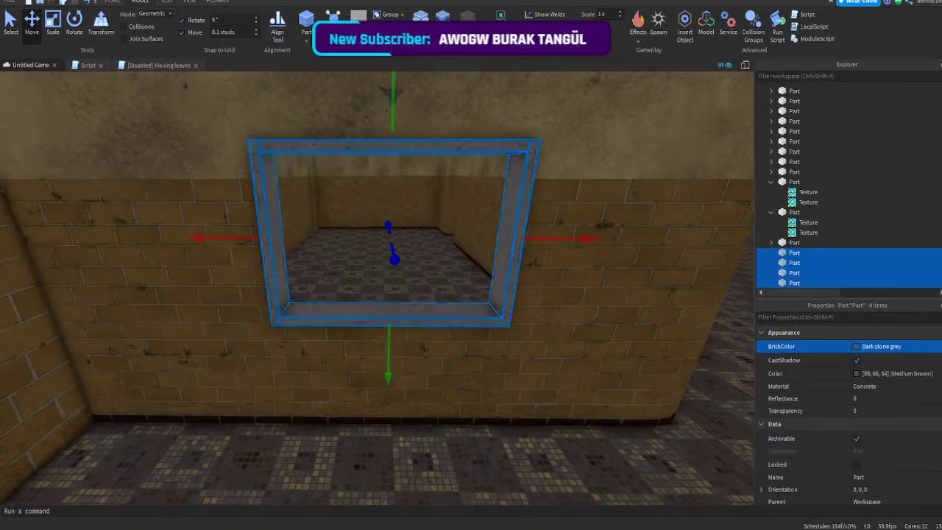
left_click(875, 387)
left_click(872, 399)
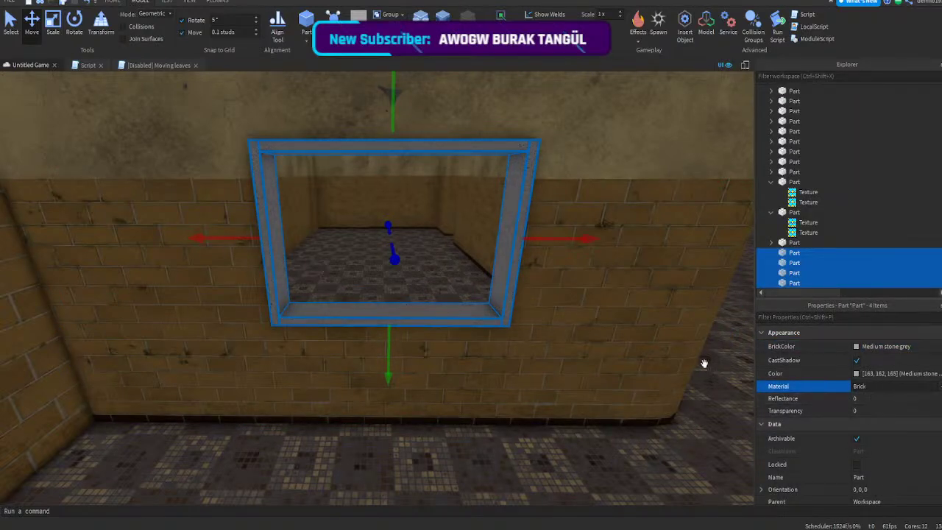
left_click(882, 349)
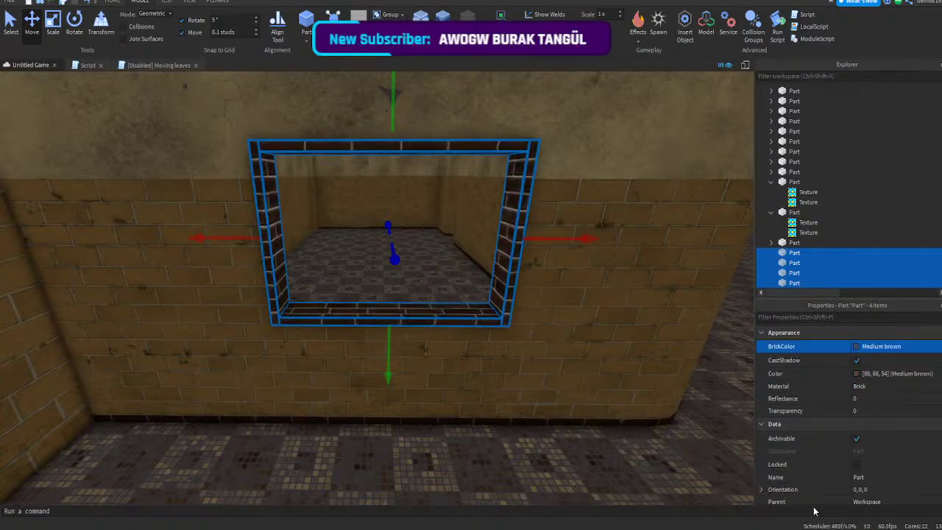
- Examine the brick-framed window opening from outside and check the surrounding walls, pilasters and rooms
left_click(587, 465)
key("s")
right_click_drag(587, 465, 564, 479)
key("w")
key("a")
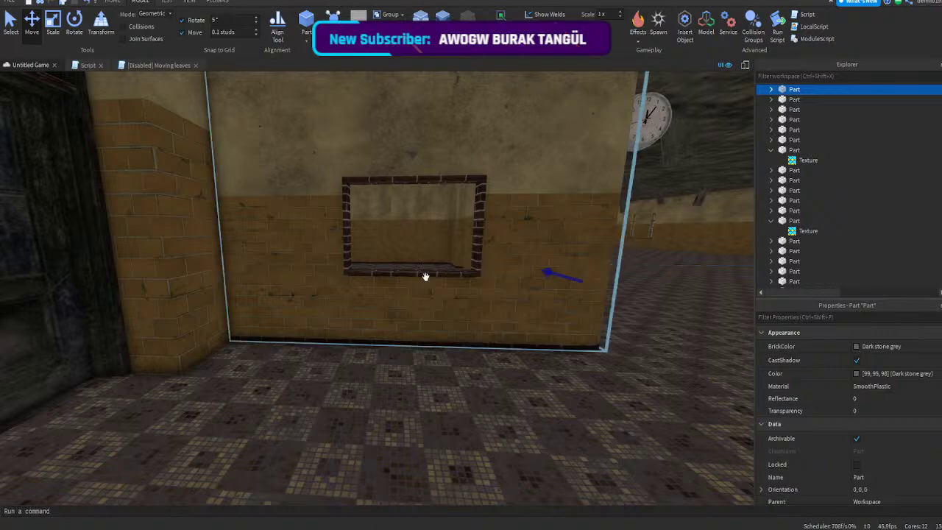
key("w")
right_click_drag(427, 274, 432, 255)
right_click_drag(162, 373, 169, 371)
left_click(206, 360)
key("w")
right_click_drag(267, 309, 267, 309)
key("s")
key("w")
key("s")
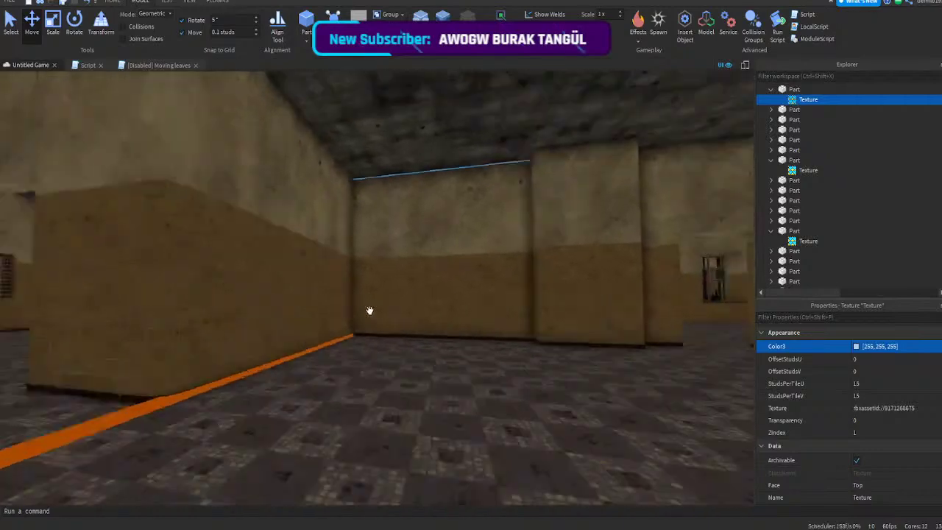
right_click_drag(368, 311, 368, 311)
- Place a copy of the textured pilaster on the small room's side wall and widen it towards the corner
left_click(295, 299)
key("w")
right_click_drag(316, 335, 322, 339)
key("w")
left_click_drag(322, 339, 394, 341)
key("a")
right_click_drag(454, 314, 454, 314)
left_click_drag(470, 221, 478, 222)
right_click_drag(478, 222, 479, 222)
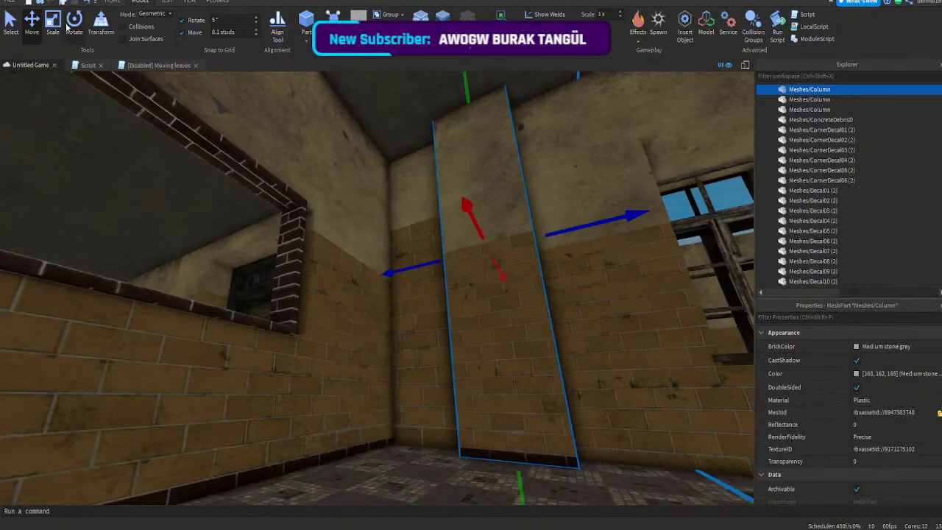
left_click(53, 25)
left_click_drag(428, 265, 365, 286)
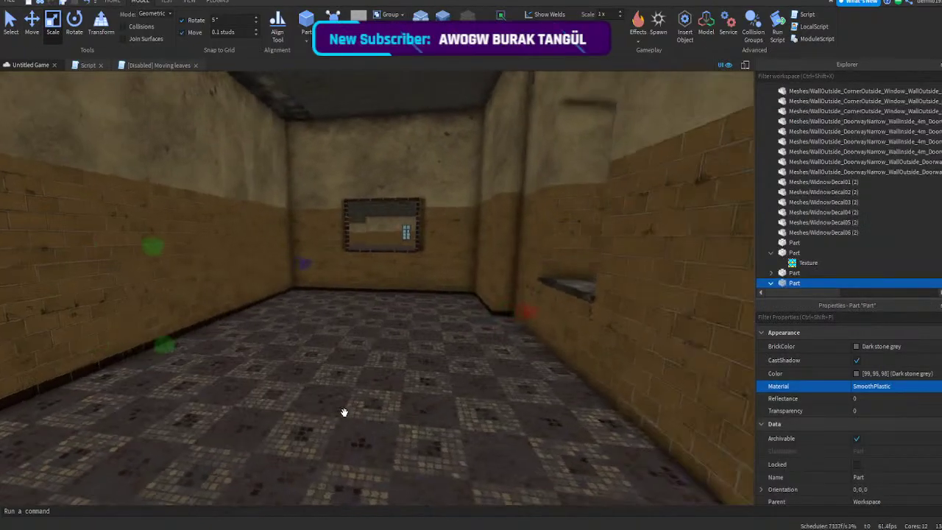
- Widen one vertical jamb of the brick window frame outwards over the dark edge beside the opening
left_click(495, 247)
left_click_drag(459, 199, 434, 199)
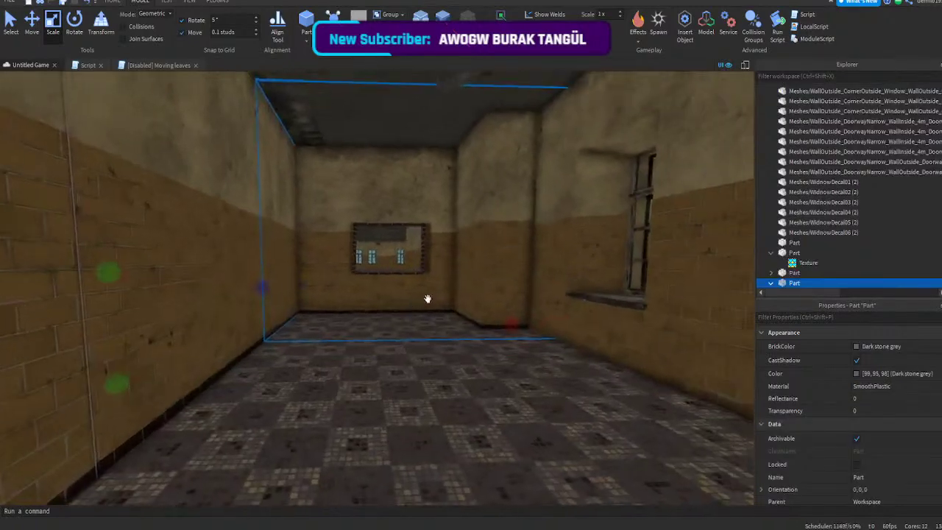
left_click(427, 296)
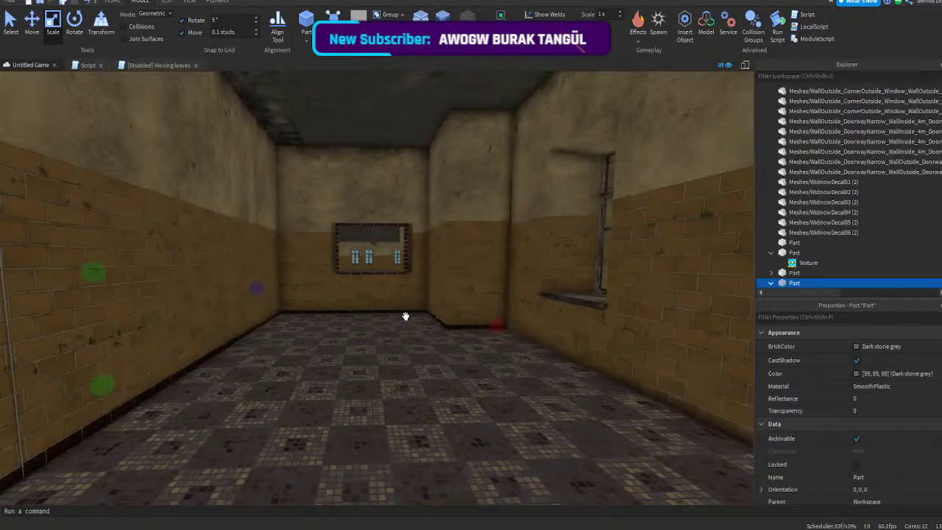
left_click(393, 278)
scroll(393, 267, "down", 5)
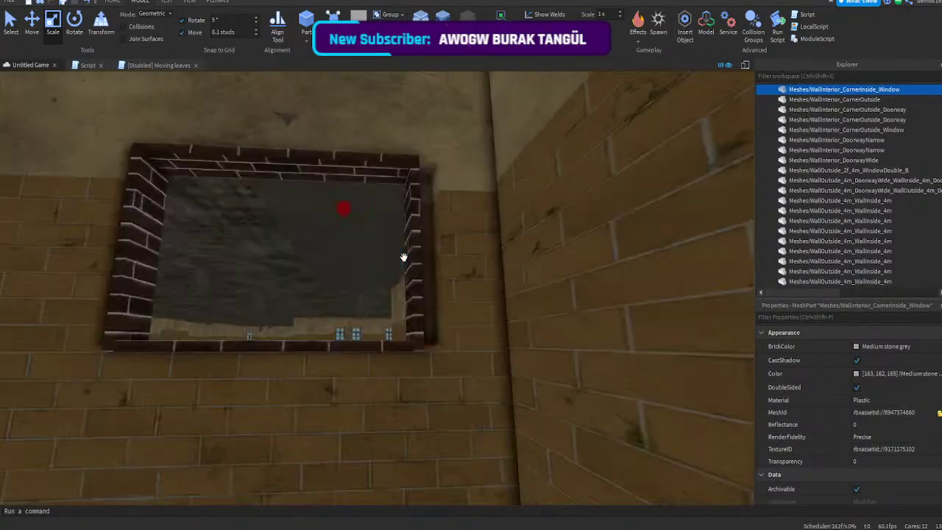
left_click(418, 254)
right_click_drag(417, 254, 418, 254)
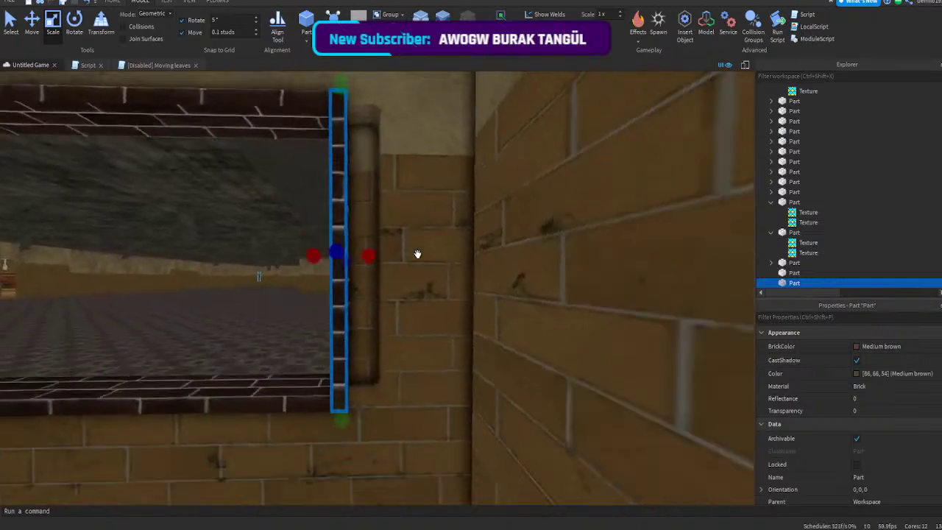
scroll(418, 254, "down", 3)
left_click_drag(374, 255, 396, 258)
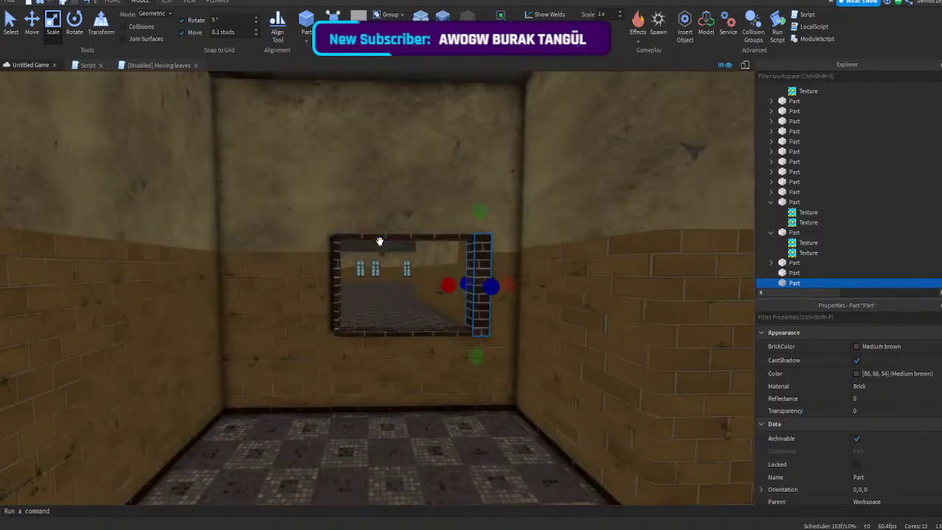
- Replace the narrow jamb on the opposite side of the window opening with a copy of the widened jamb
left_click(335, 263)
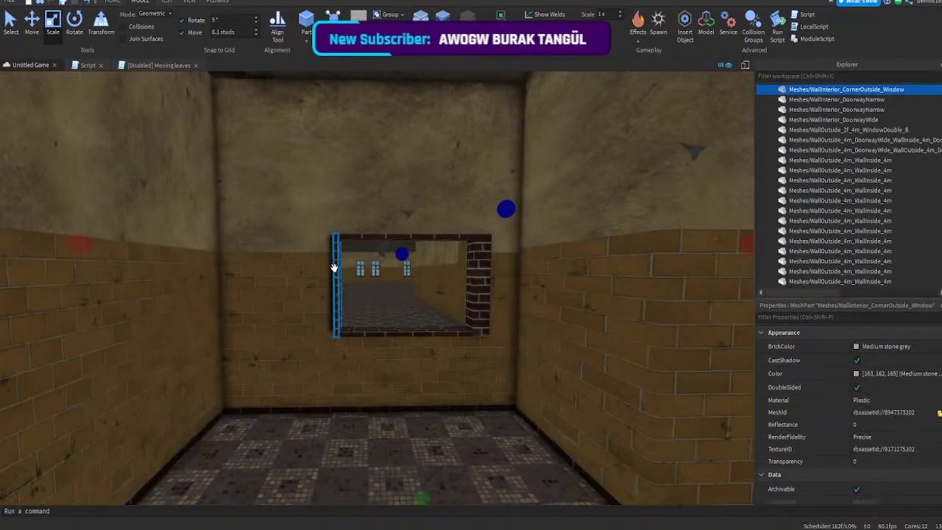
left_click(336, 268)
key("Delete")
left_click(480, 273)
left_click(33, 25)
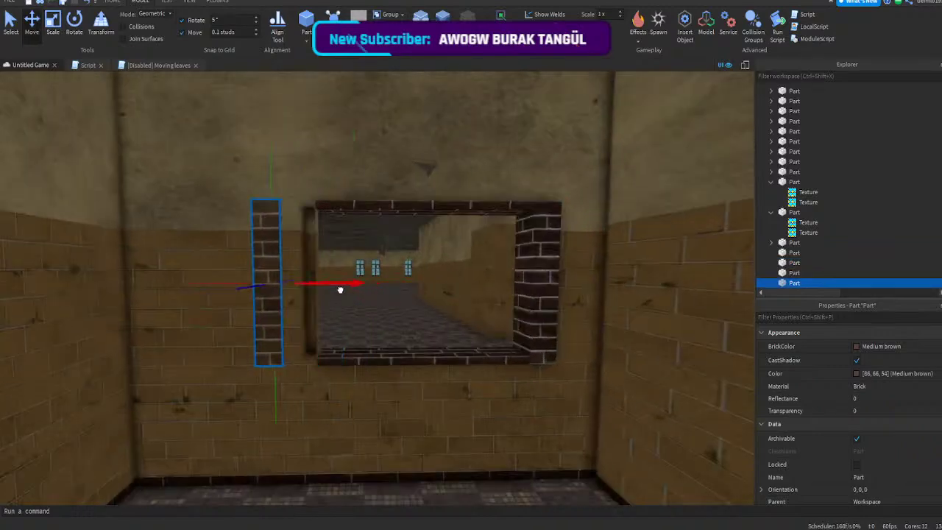
left_click_drag(341, 287, 375, 286)
left_click(378, 326)
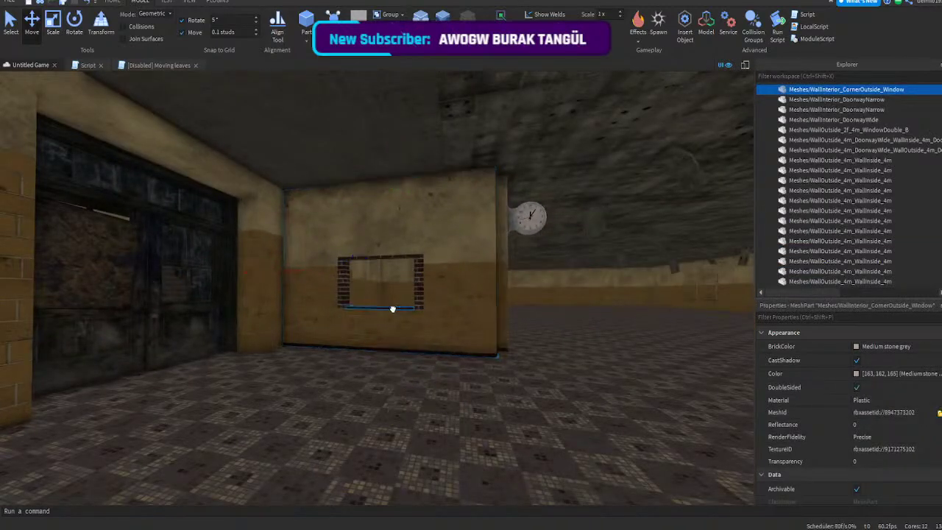
- Try to extend the window frame's bottom bar downwards
left_click(393, 309)
left_click(53, 25)
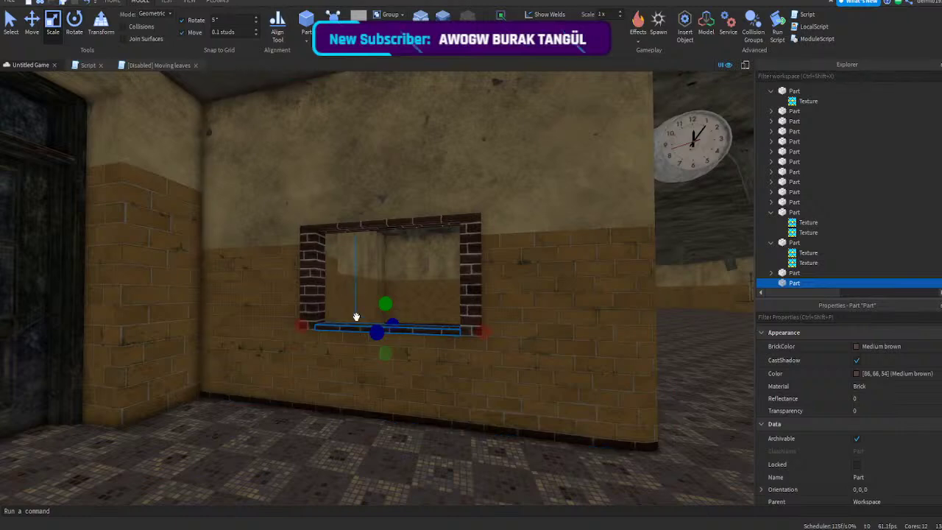
left_click_drag(385, 353, 399, 437)
key("ctrl+z")
- Give all four window frame parts the Dark stone grey colour and the Fabric material
key("w")
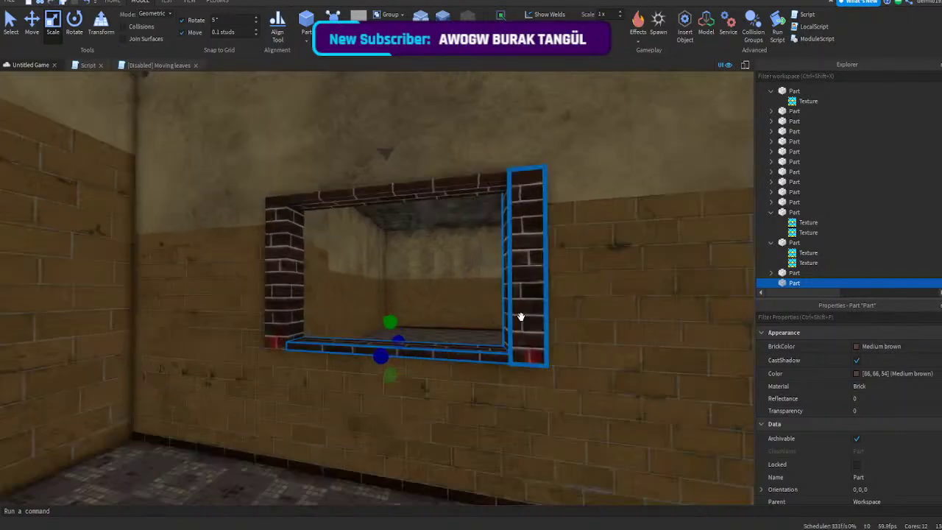
left_click(532, 244, "ctrl")
left_click(479, 172, "ctrl")
left_click(274, 225, "ctrl")
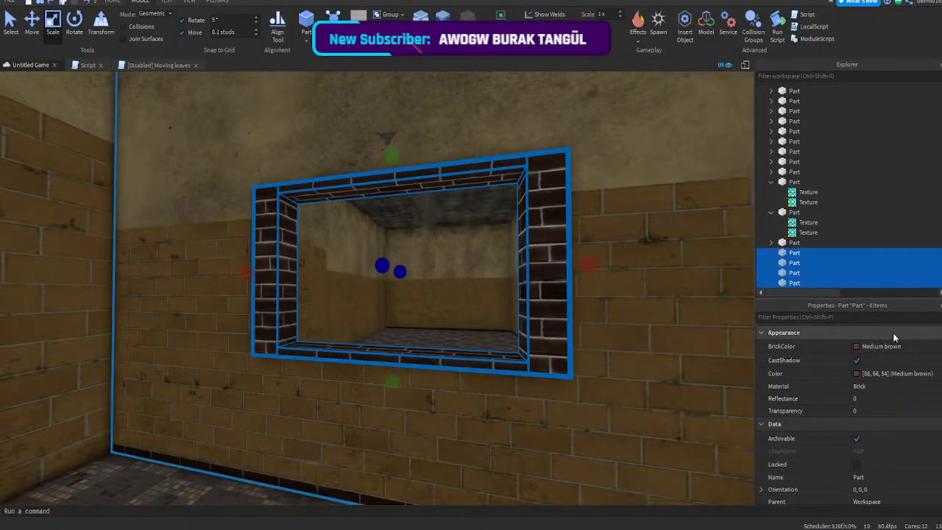
left_click(889, 346)
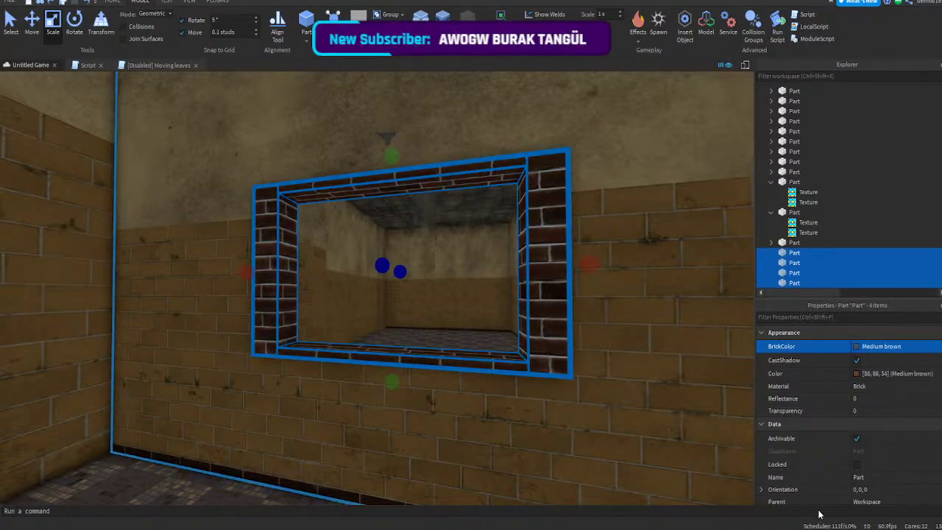
left_click(869, 387)
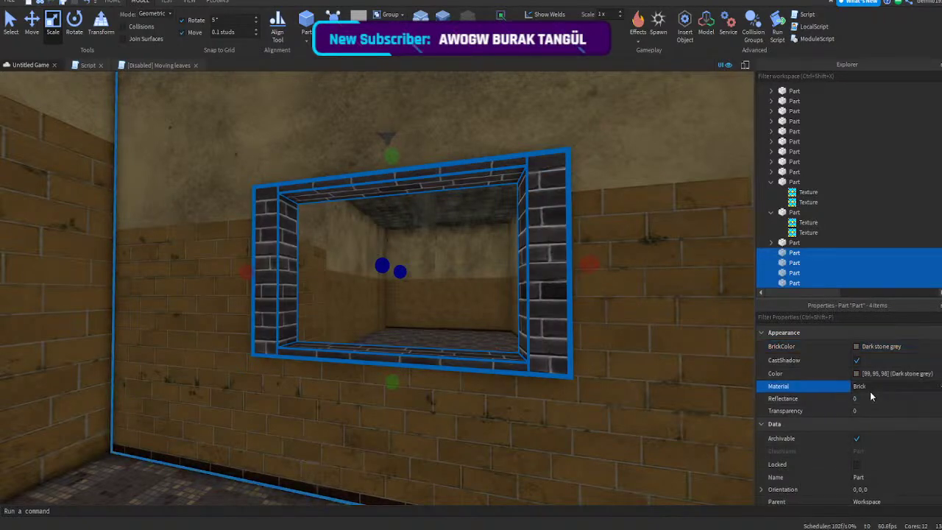
left_click(870, 411)
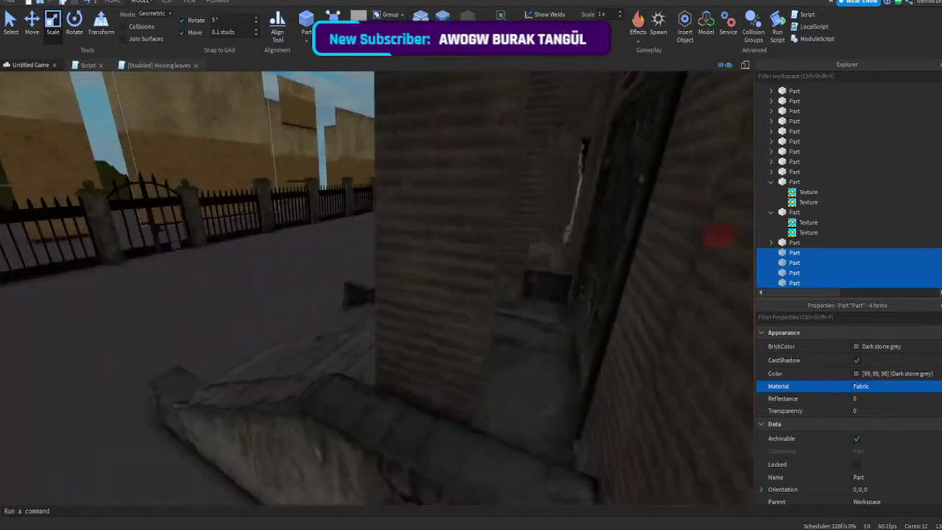
- Search the Toolbox models for "Texture" and insert the "Texture Pack For Realistic" model
left_click(189, 2)
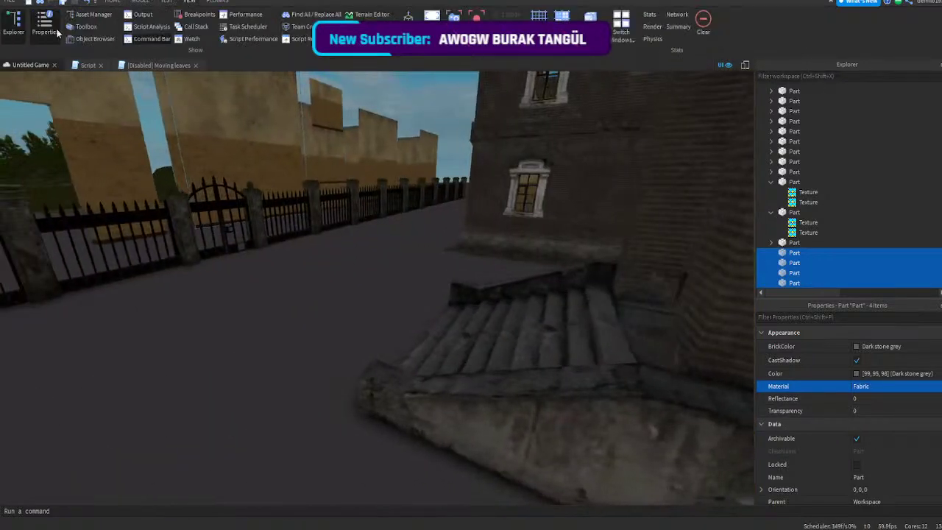
left_click(86, 27)
left_click(81, 102)
type("Texture")
key("Return")
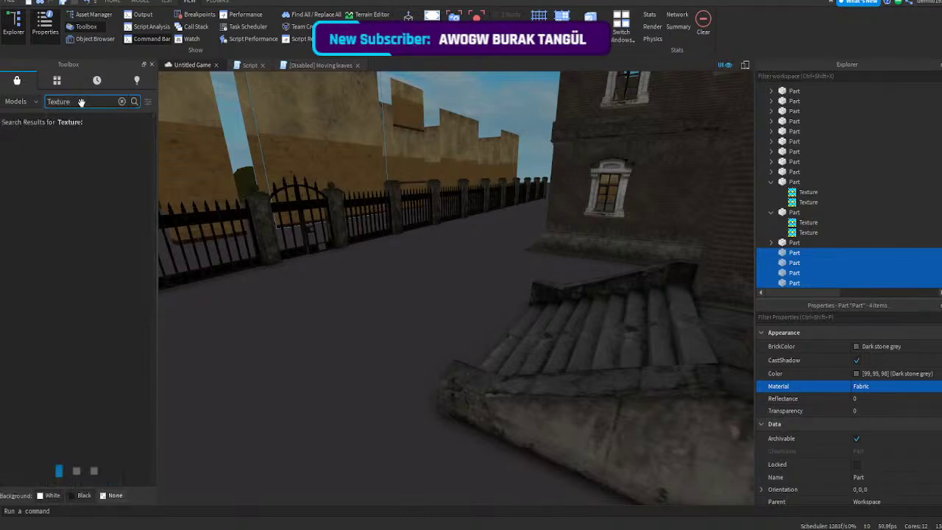
key("s")
right_click_drag(204, 235, 343, 309)
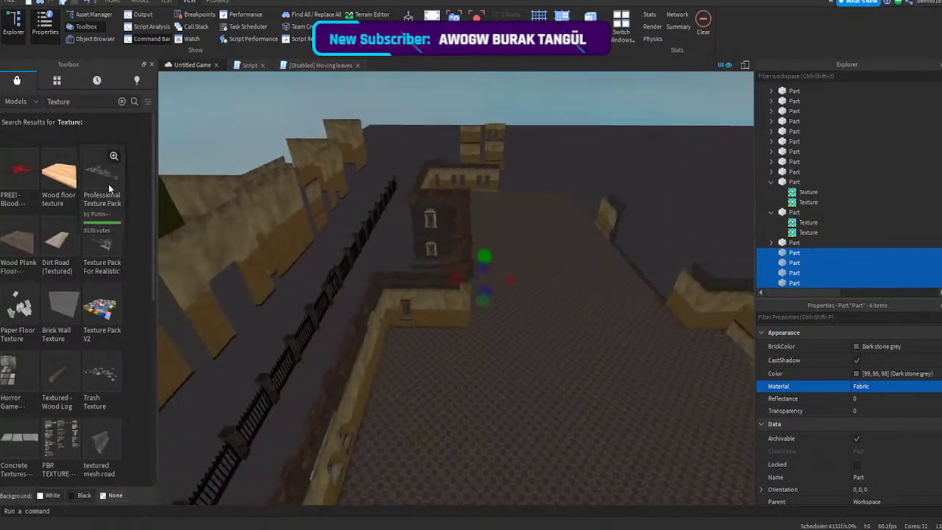
left_click(108, 257)
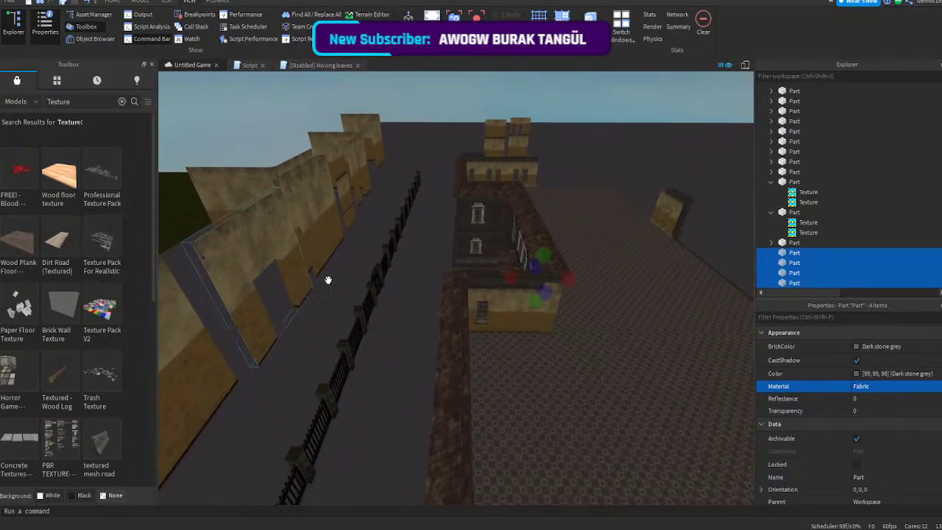
- Move the inserted texture pack to the empty ground away from the building and group its parts into one model
right_click_drag(328, 279, 486, 302)
left_click_drag(507, 262, 610, 116)
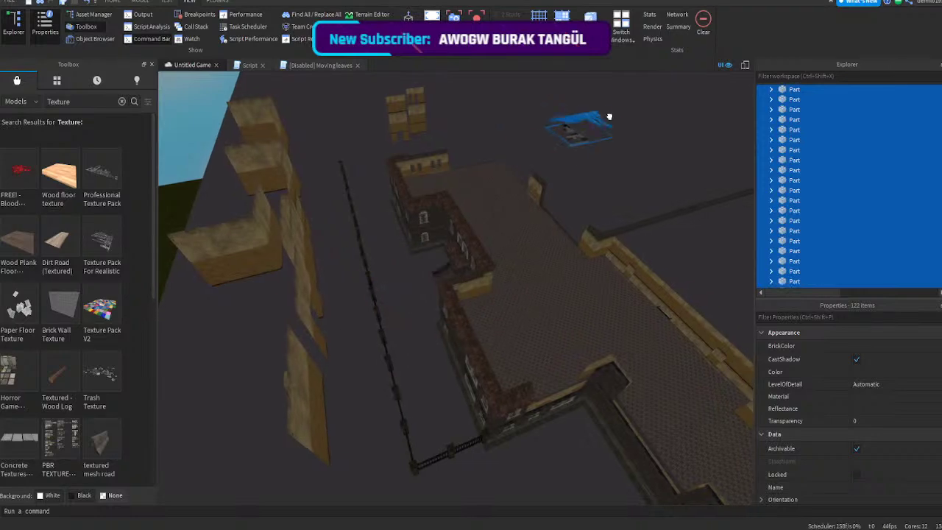
key("ctrl+g")
left_click(656, 169)
- Examine the rows of sample blocks in the texture pack for a surface that suits the window frame
scroll(594, 90, "up", 4)
scroll(594, 90, "up", 8)
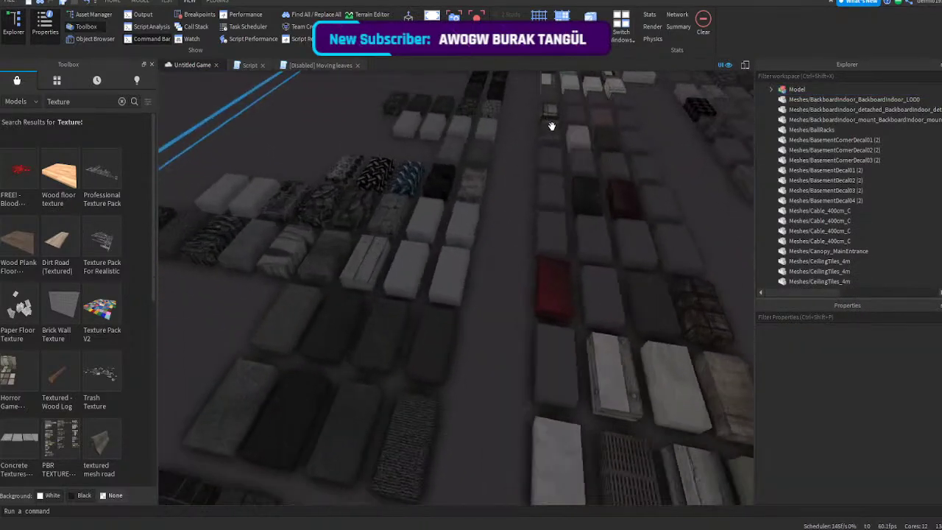
right_click_drag(499, 338, 499, 339)
key("w")
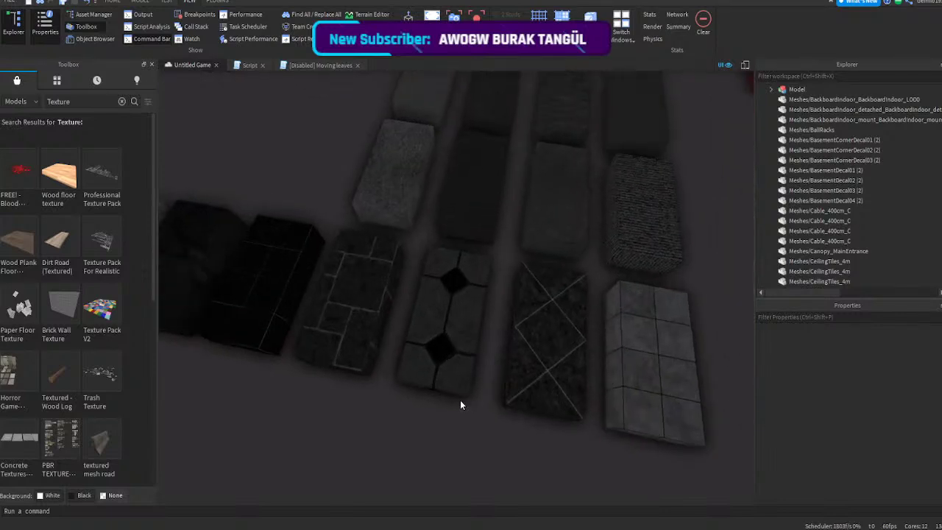
key("a")
right_click_drag(461, 405, 461, 405)
key("a")
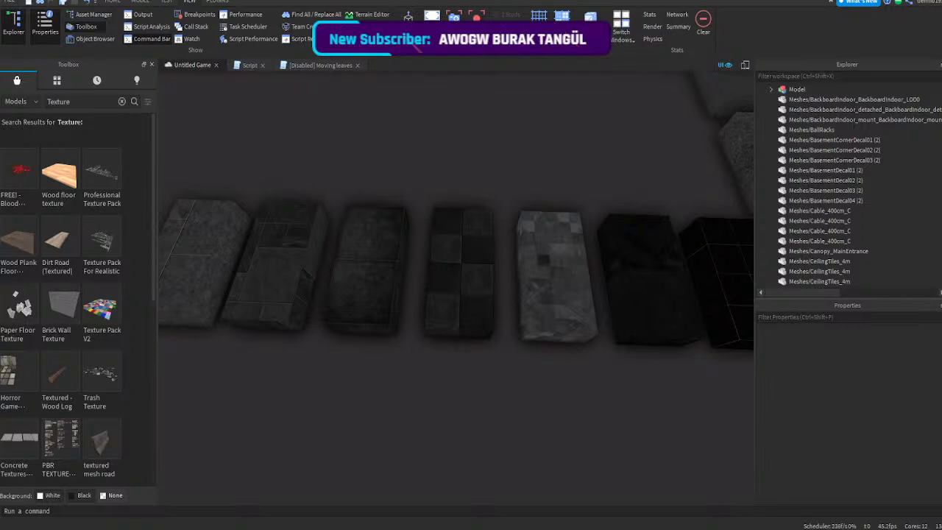
key("a")
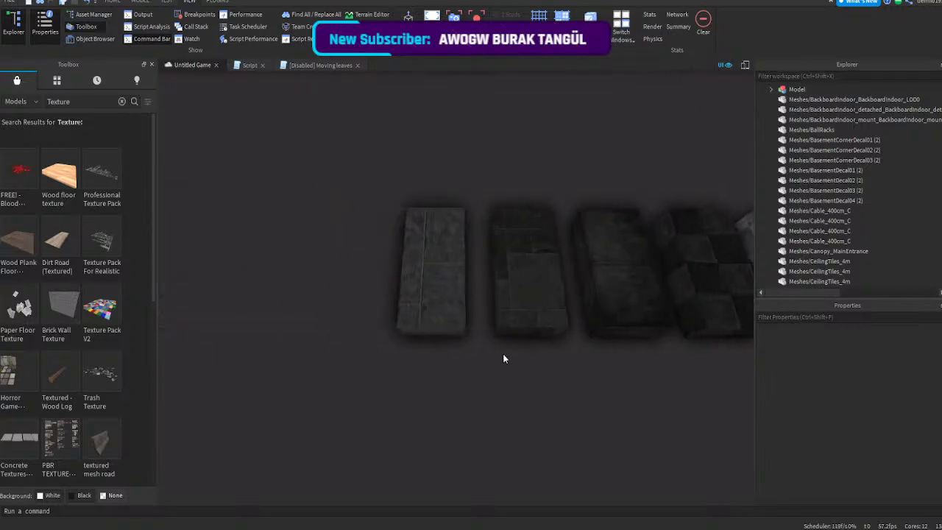
key("d")
right_click_drag(452, 322, 465, 293)
key("w")
key("a")
key("d")
key("s")
key("d")
key("d")
key("d")
key("d")
key("a")
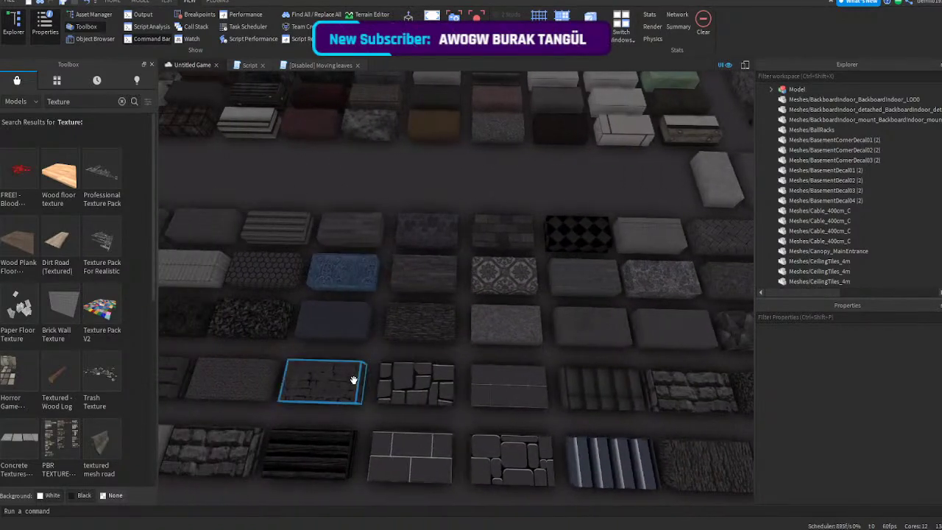
- Copy the six textures from the dark, cracked sample block in the texture pack
left_click(352, 377, "alt")
key("ctrl+shift+c")
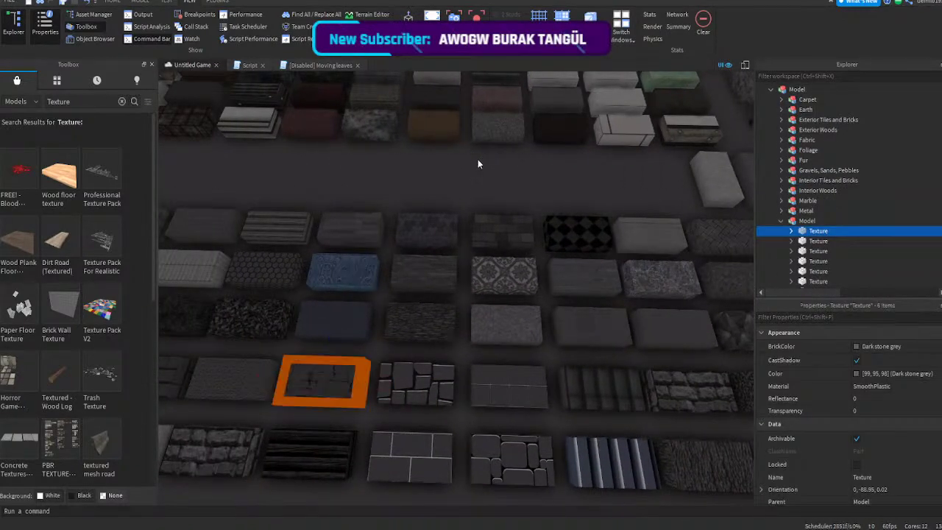
left_click(478, 161)
key("w")
right_click_drag(504, 166, 503, 160)
key("w")
right_click_drag(481, 293, 460, 279)
- Paste the copied textures into all four parts of the window frame
left_click(373, 273)
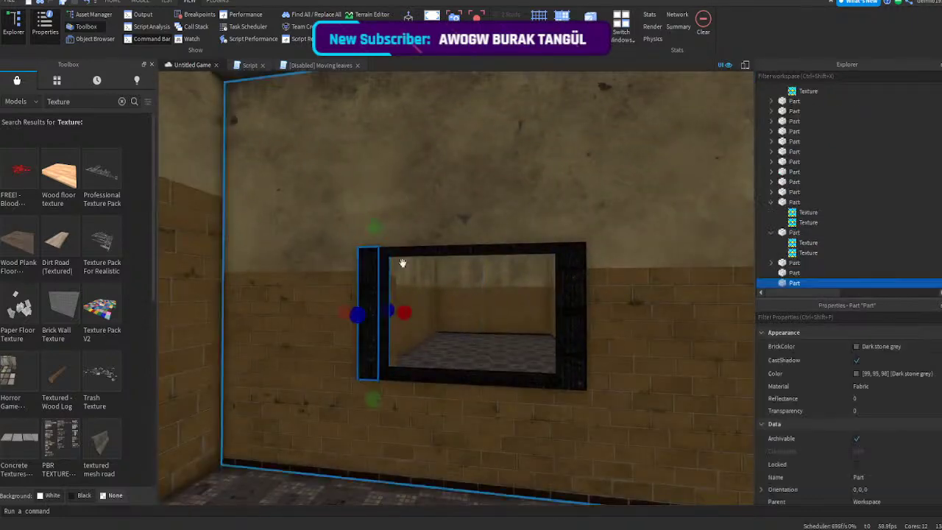
left_click(446, 249, "shift")
left_click(581, 276, "shift")
left_click(509, 376, "shift")
left_click(510, 373, "shift")
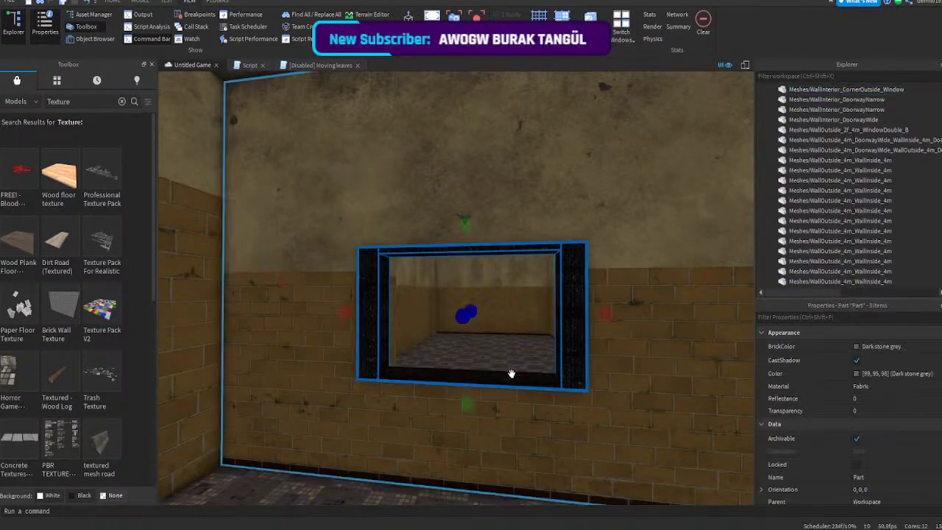
left_click(509, 382, "shift")
key("ctrl+shift+v")
right_click_drag(553, 136, 687, 265)
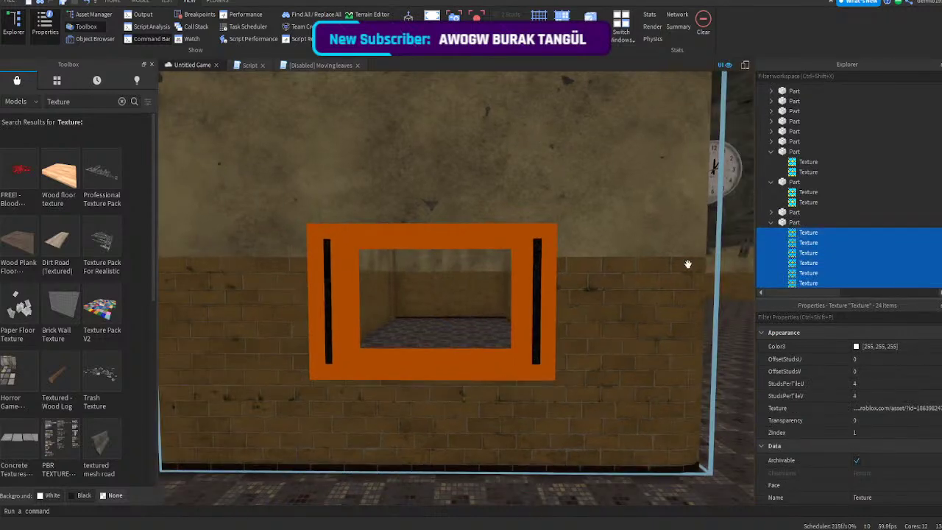
- Reselect the four window frame parts, set their material to Concrete and adjust their BrickColor
double_click(795, 223)
left_click(544, 264, "shift")
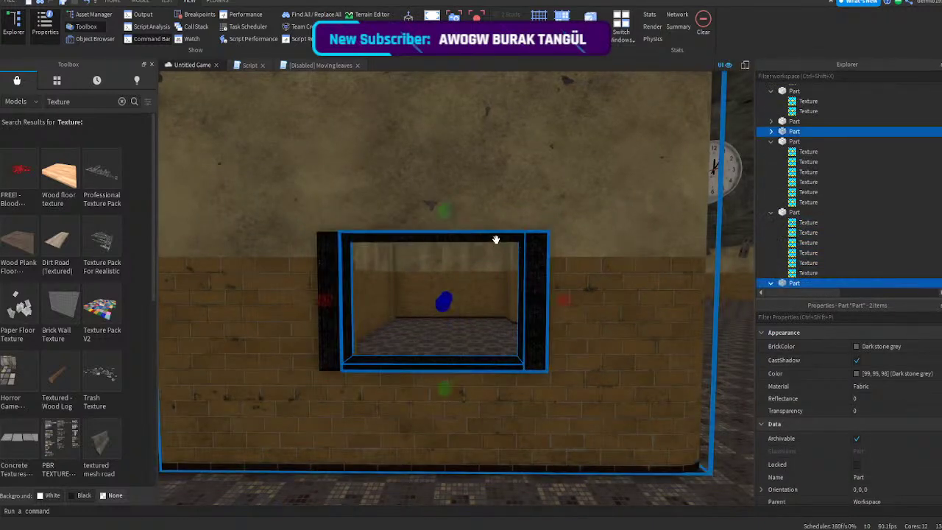
left_click(496, 239, "shift")
left_click(323, 255, "shift")
left_click(859, 388)
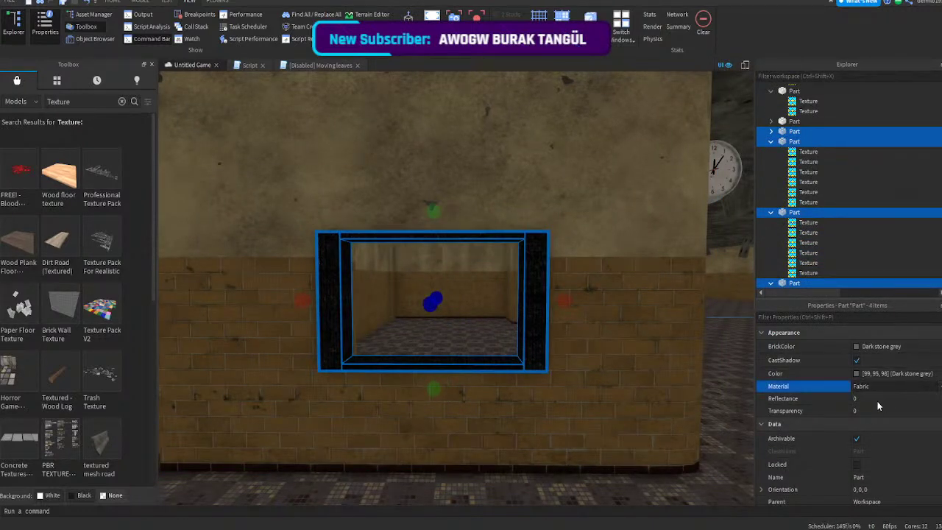
left_click(875, 410)
left_click(876, 347)
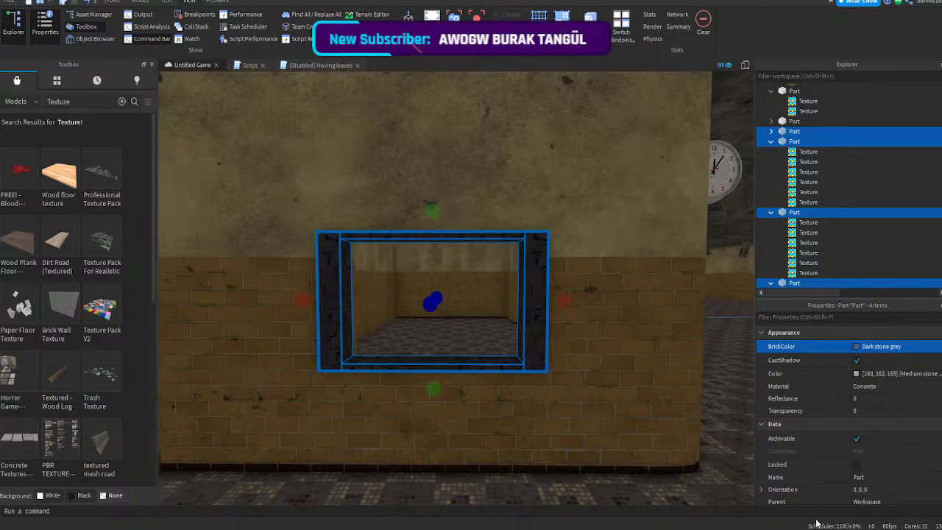
left_click(753, 513)
type("s")
- Select the small mesh trash can and scale it down proportionally
left_click(597, 465)
key("s")
left_click(587, 461)
key("w")
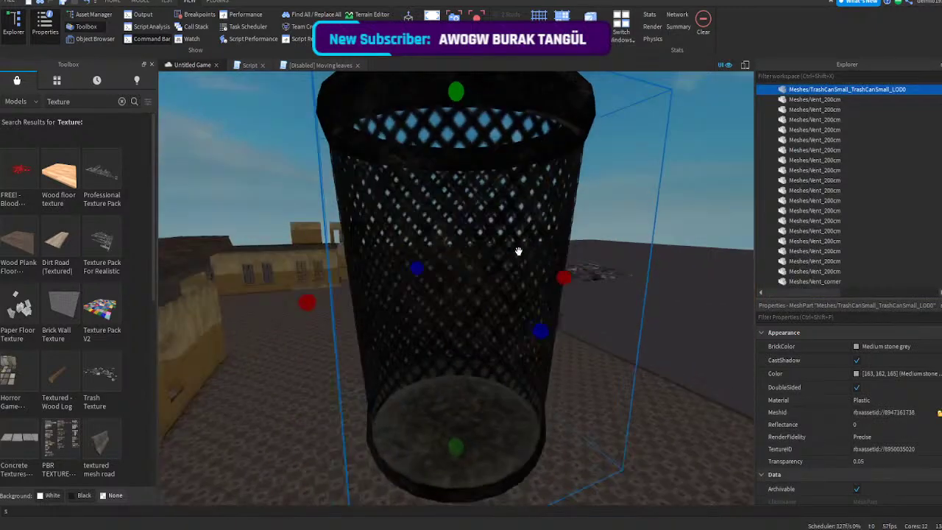
scroll(466, 126, "up", 3)
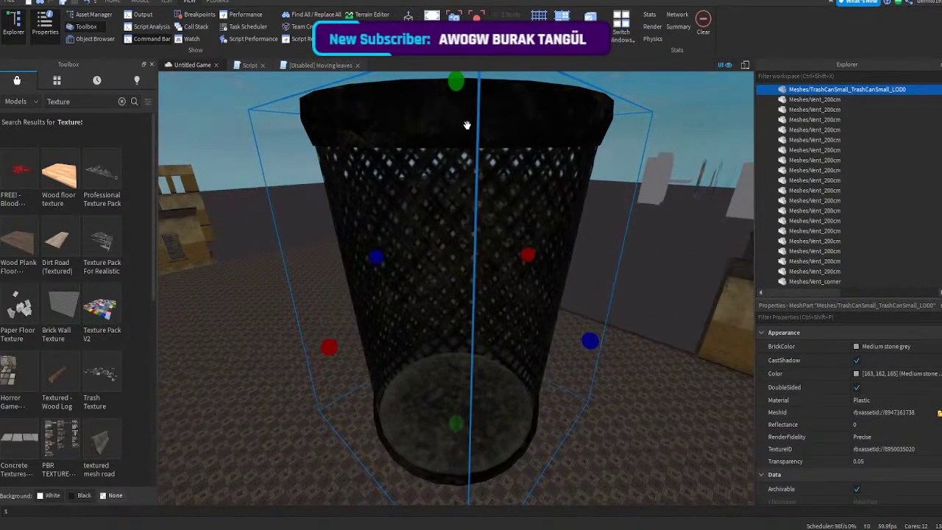
left_click(461, 162)
left_click_drag(457, 82, 491, 363, "shift")
- Enlarge the trash can proportionally in the room and set it in the floor corner beside the doorway
key("w")
scroll(482, 366, "up", 2)
left_click_drag(489, 325, 496, 249, "shift")
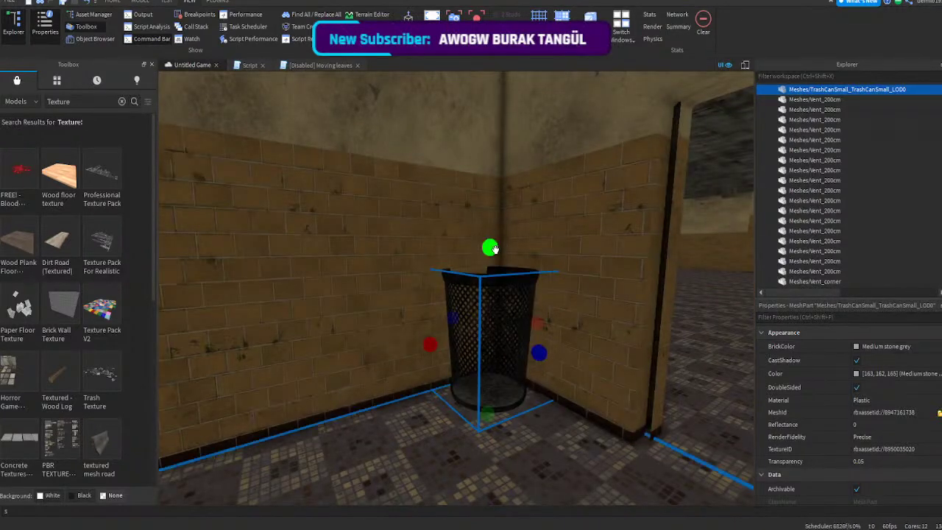
scroll(495, 301, "down", 1)
left_click_drag(500, 367, 494, 366)
right_click_drag(494, 360, 495, 362)
key("s")
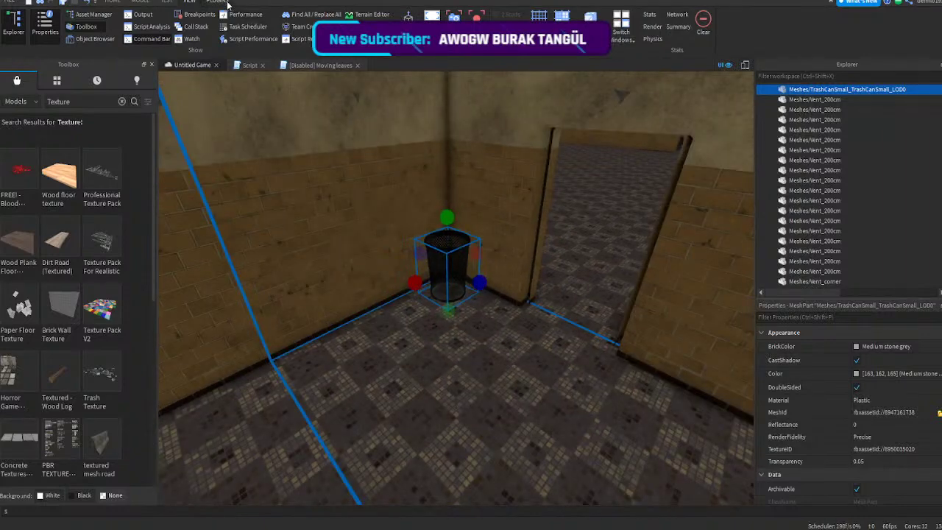
- Insert a Dummy character rig into the room with the rig-building plugin
left_click(217, 2)
left_click(361, 28)
left_click(433, 267)
scroll(451, 273, "up", 2)
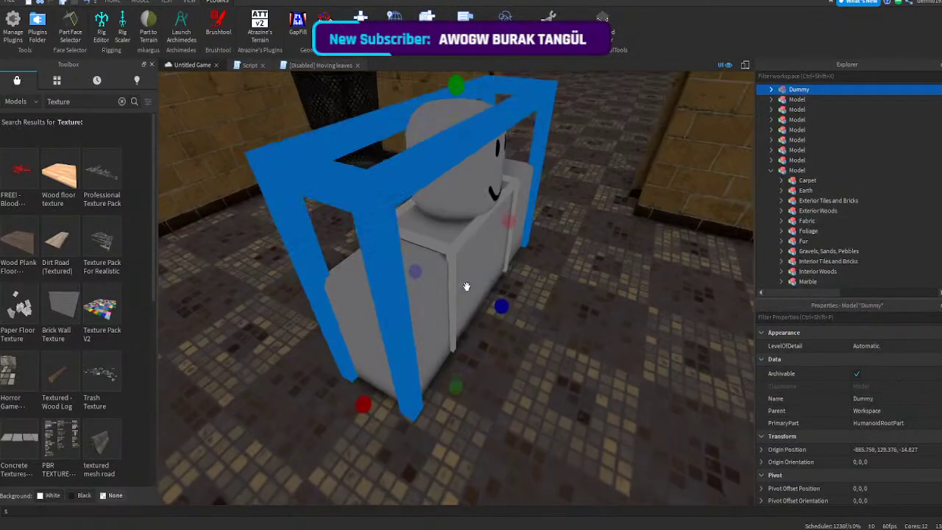
scroll(466, 286, "down", 2)
key("r")
left_click_drag(467, 286, 453, 307)
right_click_drag(453, 307, 450, 301)
- Stand the Dummy on the floor beside the trash can near the doorway to compare their sizes
left_click(371, 248)
key("f")
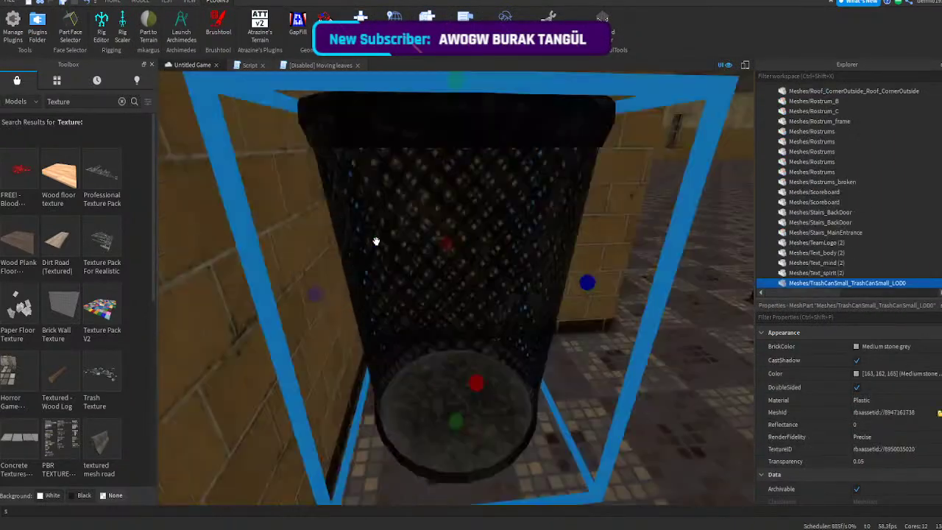
scroll(376, 242, "down", 3)
right_click_drag(376, 242, 383, 254)
left_click(547, 370)
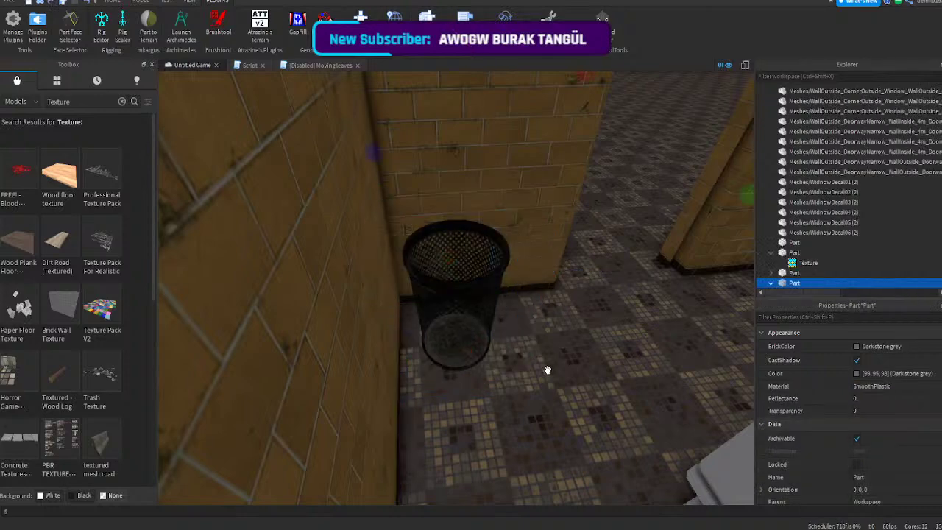
scroll(550, 369, "down", 3)
scroll(552, 370, "up", 3)
left_click_drag(547, 231, 495, 356)
right_click_drag(495, 356, 462, 361)
scroll(462, 360, "down", 3)
scroll(461, 360, "down", 1)
left_click_drag(406, 331, 501, 390)
key("ctrl+r")
key("ctrl+r")
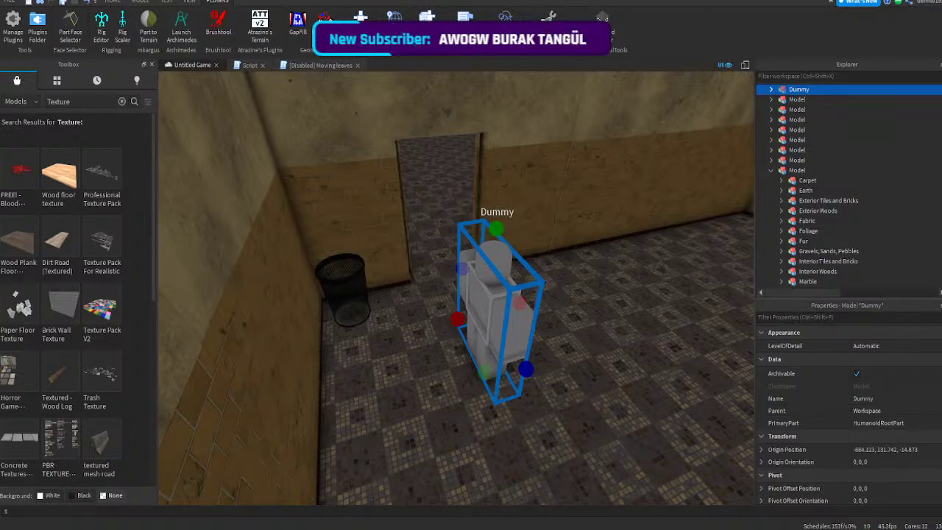
- Select the broken window blind mesh (JalousieD) and scale it down proportionally
left_click(473, 216)
key("f")
left_click_drag(458, 86, 465, 345, "shift")
key("f")
- Drag the broken blind through the building and place it upright in front of the room's narrow window
left_click_drag(475, 218, 459, 373)
right_click_drag(458, 374, 459, 374)
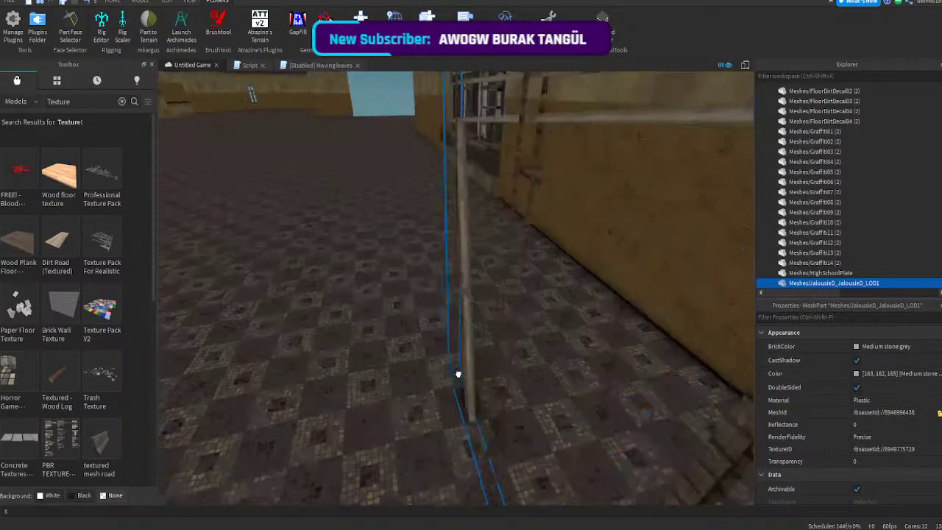
left_click_drag(458, 374, 459, 374)
right_click_drag(459, 374, 458, 373)
left_click_drag(458, 374, 458, 373)
right_click_drag(458, 374, 458, 374)
left_click_drag(458, 374, 458, 374)
right_click_drag(459, 374, 458, 373)
left_click_drag(458, 374, 458, 374)
right_click_drag(458, 374, 459, 373)
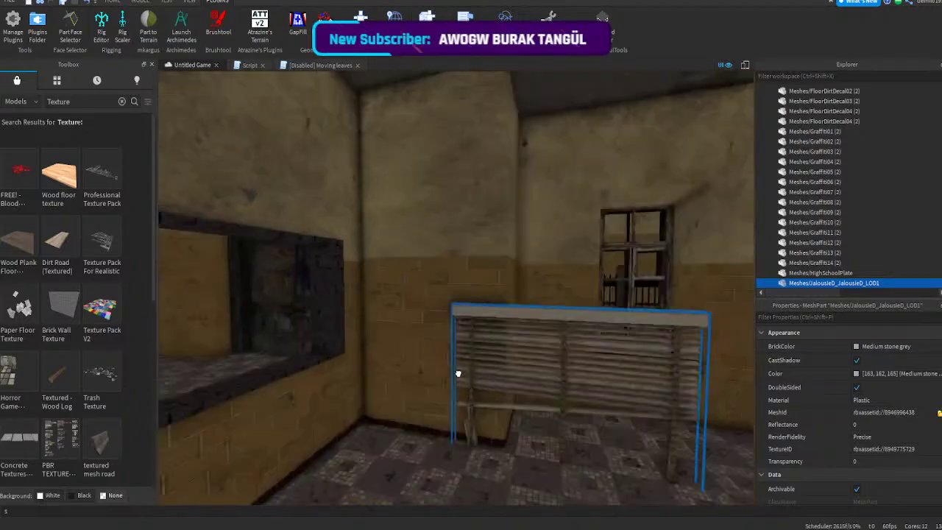
left_click_drag(458, 374, 458, 374)
right_click_drag(459, 374, 459, 373)
left_click_drag(459, 374, 278, 244)
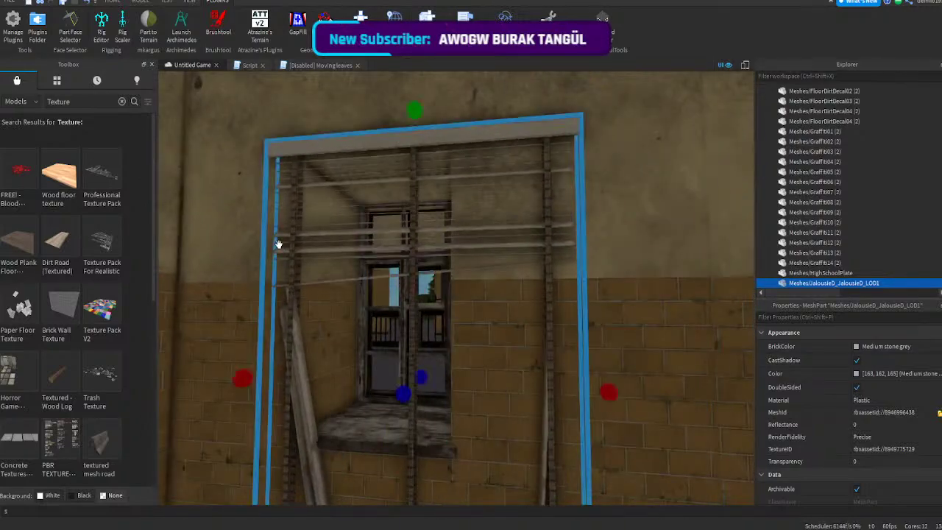
right_click_drag(278, 244, 278, 244)
- Narrow the blind from both sides to bring it close to the window opening's width
left_click_drag(602, 336, 494, 336)
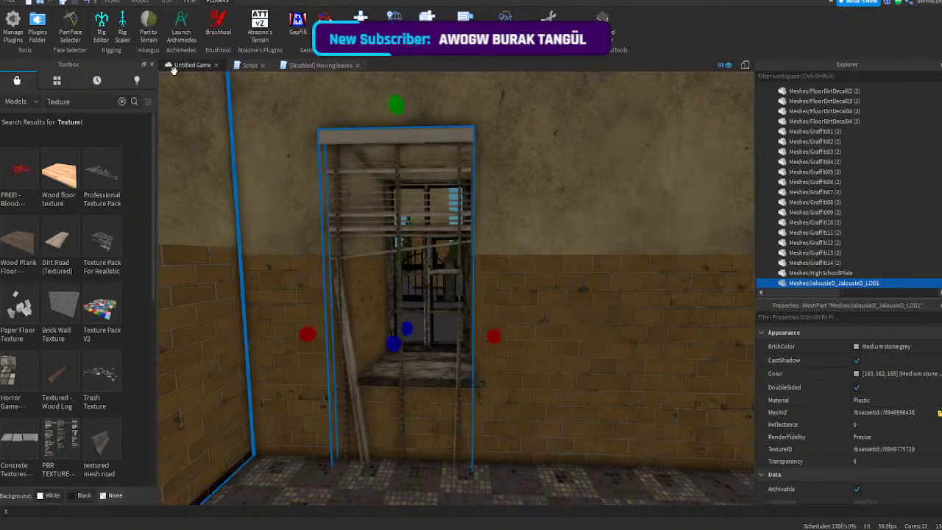
left_click(103, 2)
left_click(100, 34)
right_click_drag(198, 113, 198, 113)
key("a")
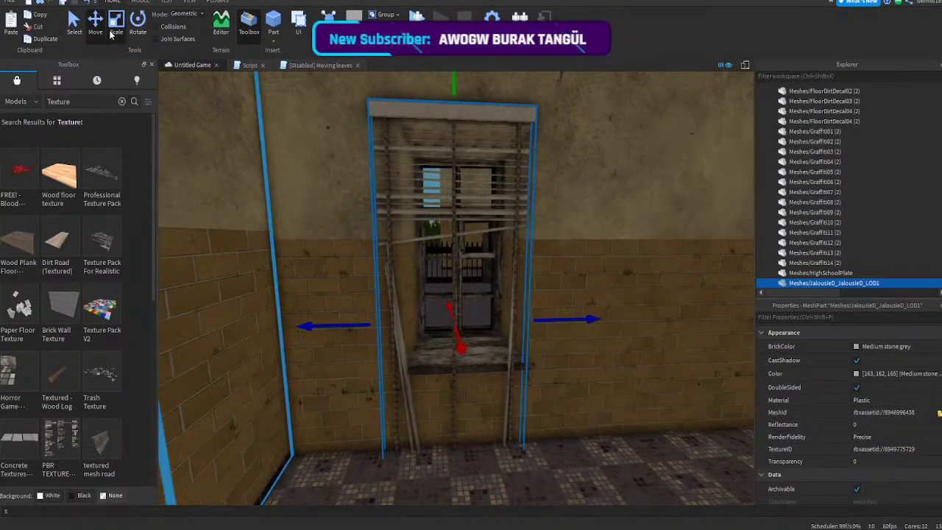
left_click(114, 33)
left_click_drag(358, 324, 374, 330)
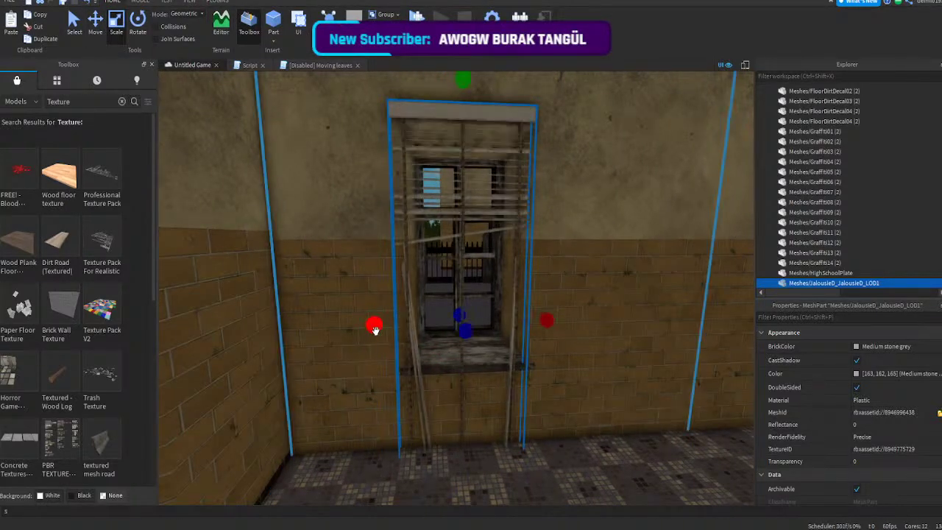
- Shorten the blind so it ends at the window sill and adjust its width to cover the opening
right_click_drag(464, 420, 464, 420)
key("s")
key("w")
mouse_move(458, 390)
left_mouse_down()
mouse_move(457, 356)
mouse_move(456, 372)
left_mouse_up()
right_click_drag(456, 372, 457, 373)
left_click_drag(571, 218, 593, 215)
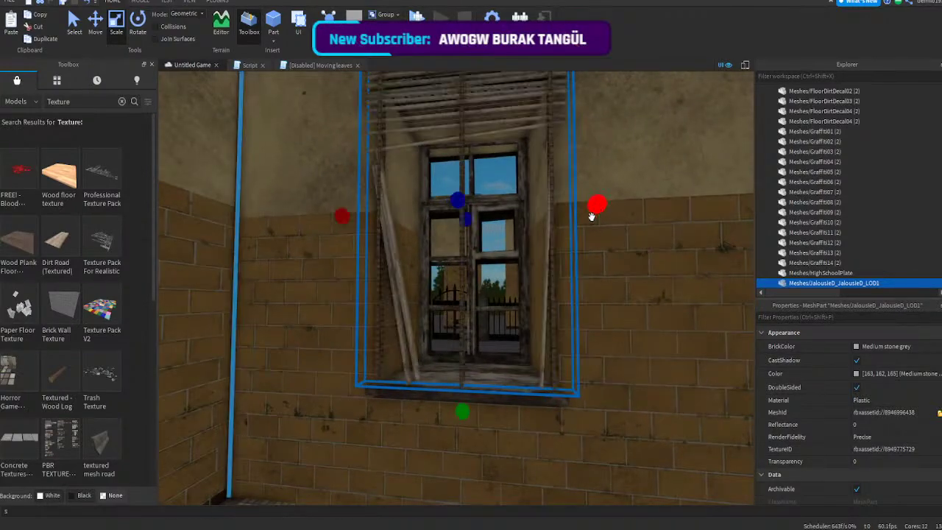
right_click_drag(591, 217, 591, 217)
key("s")
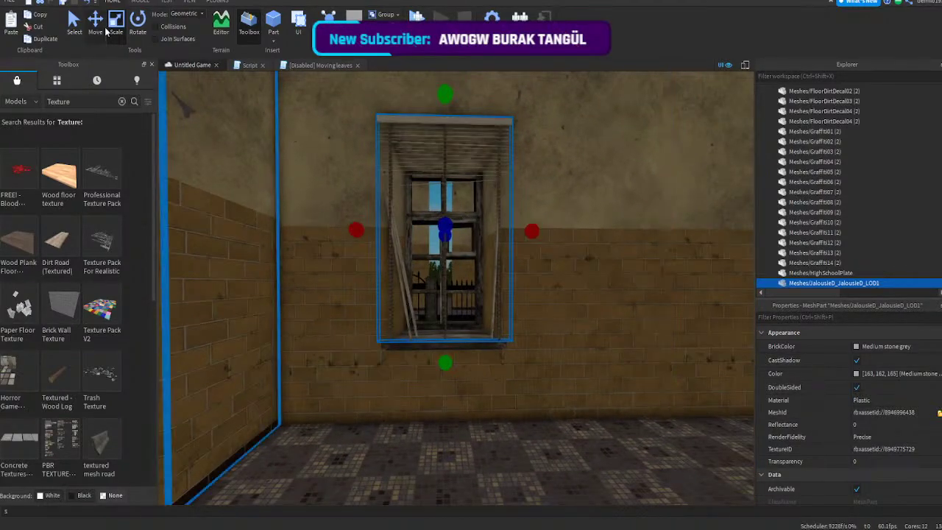
- Select the fuller window blind (JalousieB) above the building and scale it down proportionally
left_click(97, 26)
left_click(557, 328)
key("w")
right_click_drag(557, 328, 540, 314)
key("s")
key("w")
left_click(541, 315)
key("w")
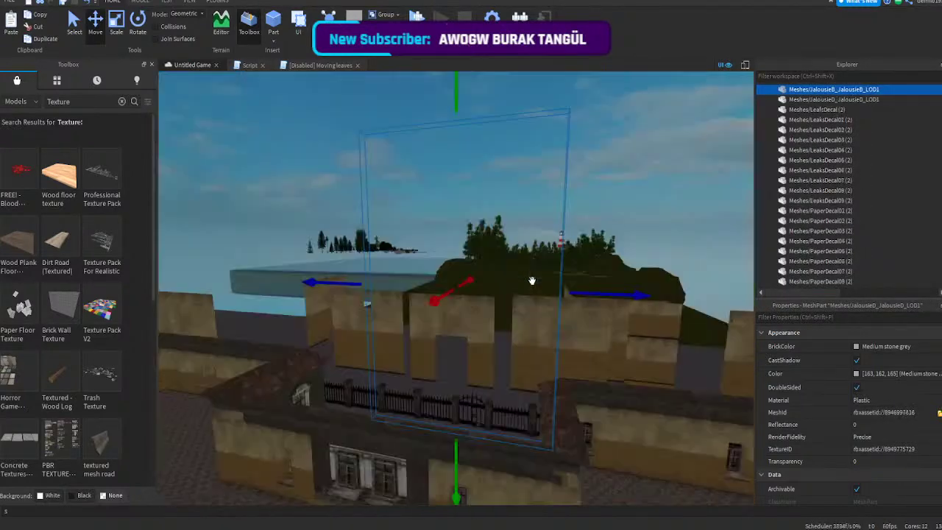
right_click_drag(532, 280, 532, 281)
left_click(117, 27)
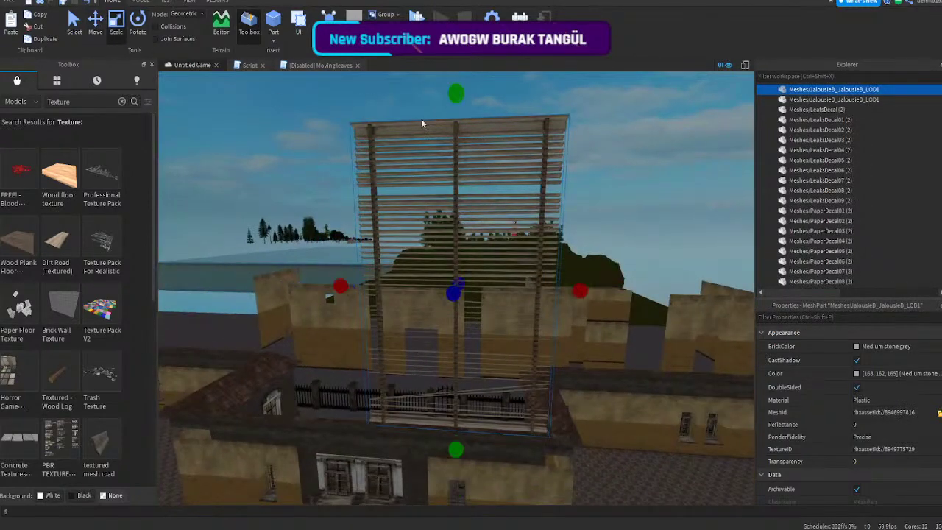
left_click_drag(461, 97, 482, 335, "shift")
- Copy the Size value of the blind fitted to the room's window
key("w")
right_click_drag(476, 370, 476, 369)
left_click(446, 220)
scroll(819, 399, "down", 12)
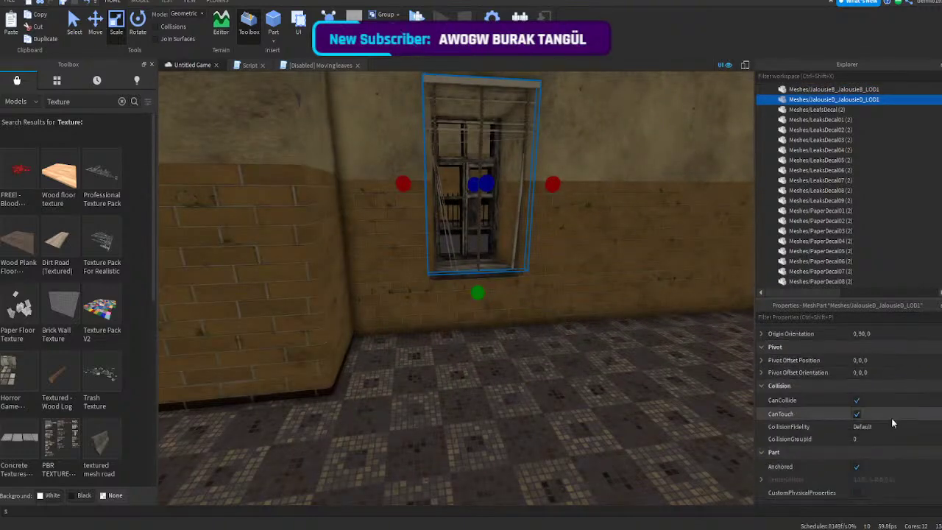
left_click(864, 392)
key("ctrl+c")
right_click_drag(578, 255, 579, 255)
key("s")
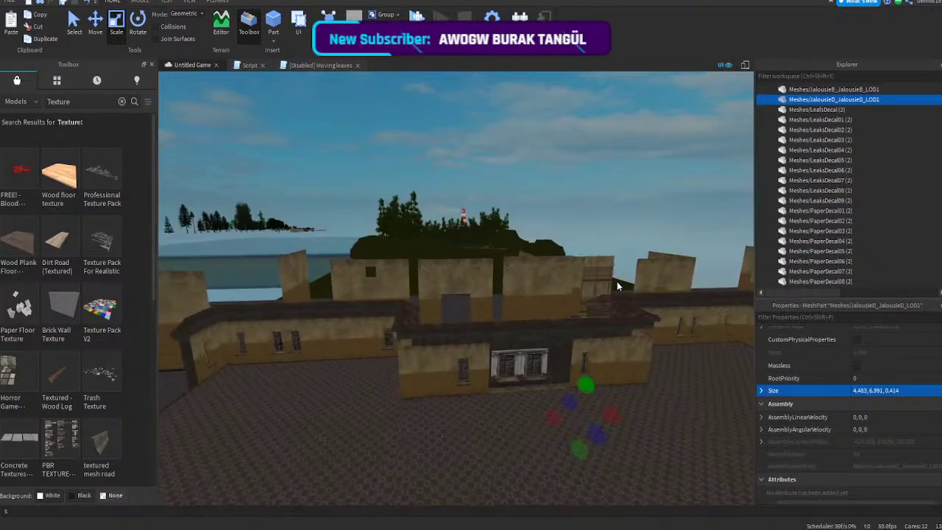
- Apply the copied Size 4.483, 6.991, 0.414 to the JalousieB blind above the building
left_click(611, 285)
scroll(868, 416, "down", 8)
scroll(869, 416, "down", 4)
left_click(878, 392)
key("ctrl+v")
key("Return")
key("f")
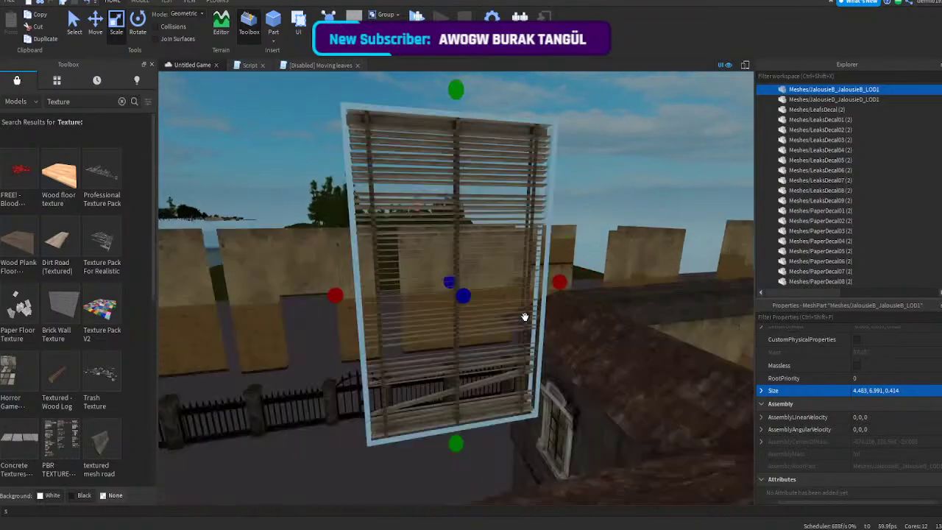
- Drag the resized JalousieB blind down into the room with the fitted window blind
left_click_drag(475, 213, 555, 404)
right_click_drag(555, 404, 556, 404)
left_click_drag(555, 404, 556, 404)
right_click_drag(556, 404, 556, 403)
key("w")
left_click_drag(555, 403, 556, 403)
right_click_drag(555, 404, 556, 403)
left_click_drag(555, 404, 561, 416)
- Check the fitted window blind and drag the second blind farther across the room
left_click(340, 179)
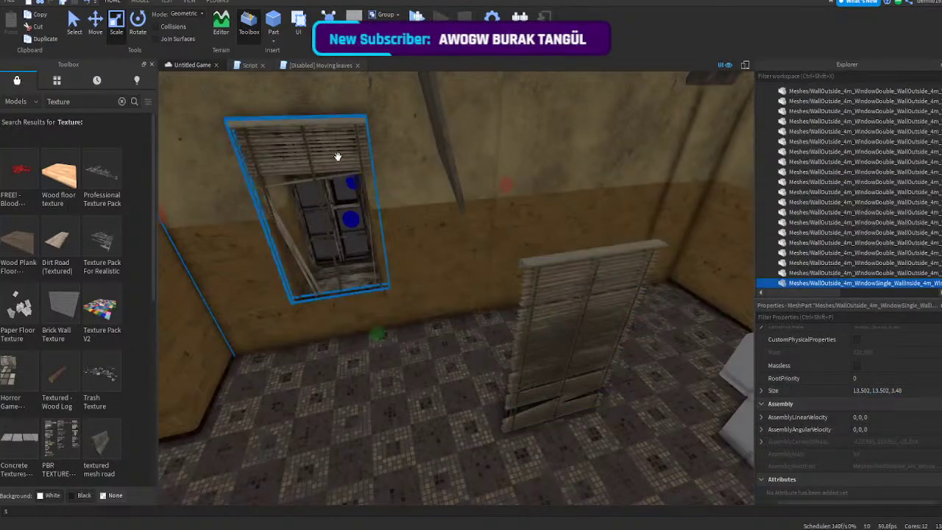
left_click(336, 155)
left_click(441, 220)
left_click(337, 153)
right_click_drag(408, 211, 408, 211)
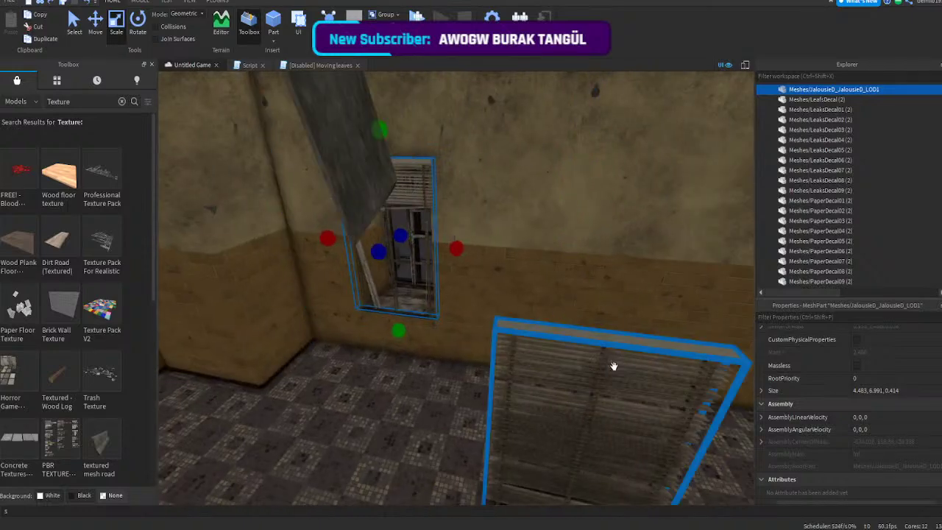
left_click_drag(614, 363, 550, 391)
right_click_drag(550, 391, 550, 391)
left_click_drag(551, 391, 472, 340)
right_click_drag(472, 340, 472, 340)
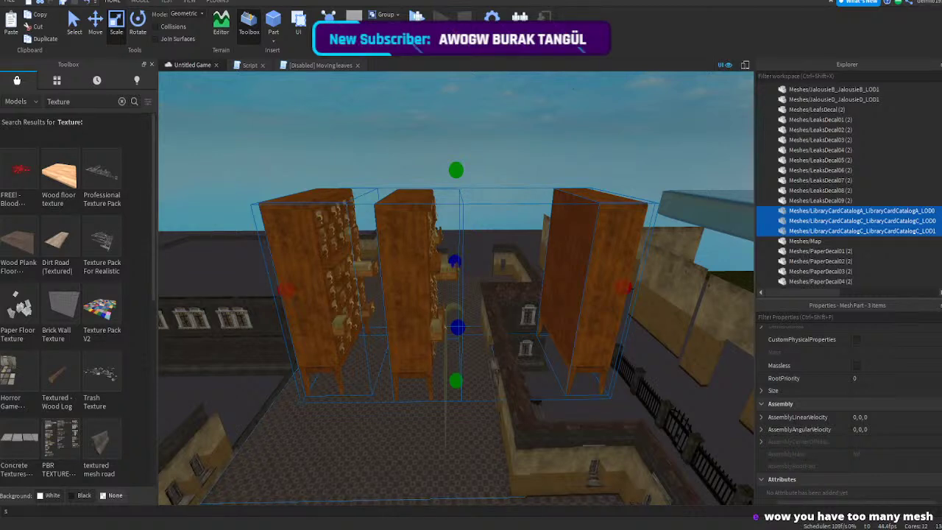
- Paste the narrow door with its frame, the blackboard, the potted palm and the wet floor sign above the building
key("ctrl+z")
key("f")
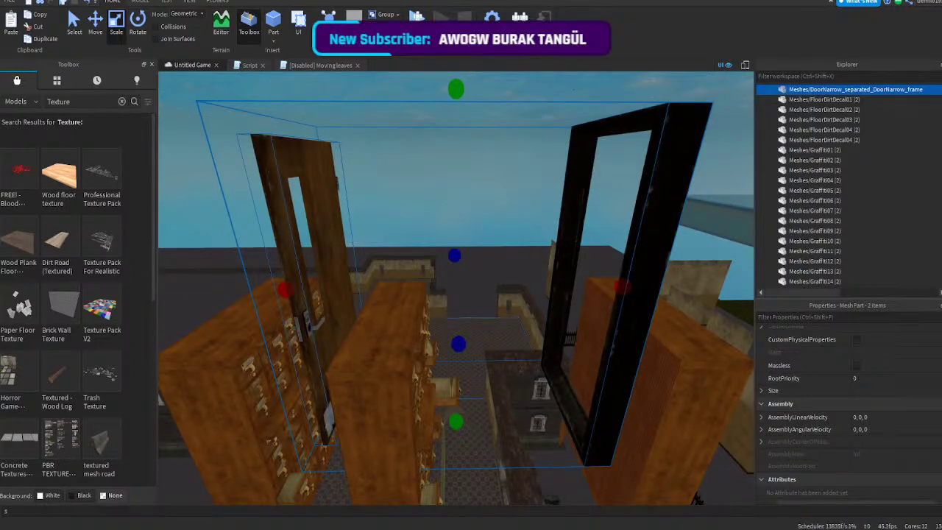
key("ctrl+z")
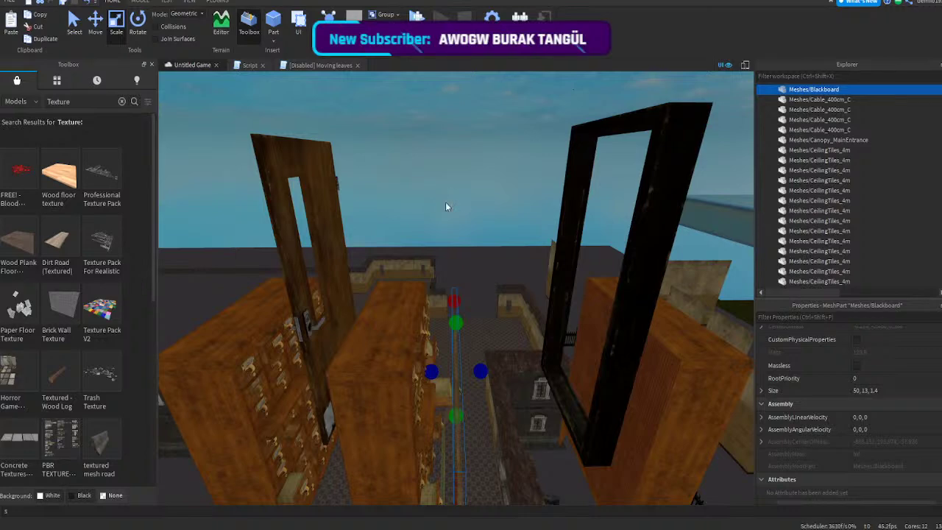
key("ctrl+z")
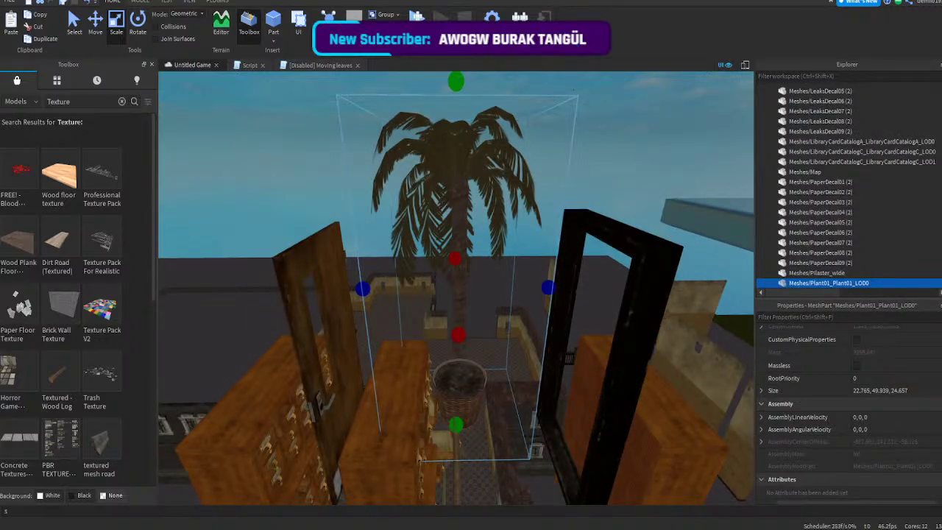
key("ctrl+z")
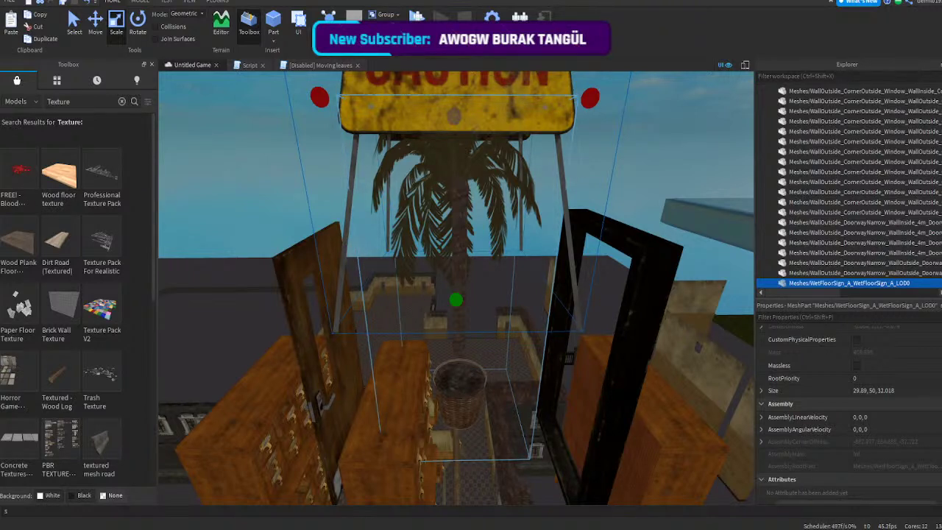
- Paste the classroom sign, two telephones, towel, teacher's table with drawer, three folder sets and the open cardboard boxes above the building
left_click(402, 224)
key("f")
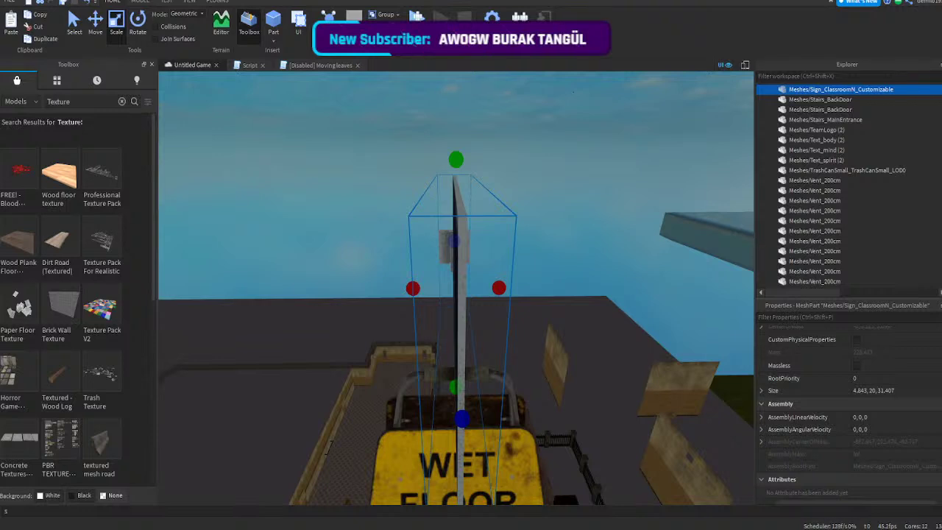
key("ctrl+z")
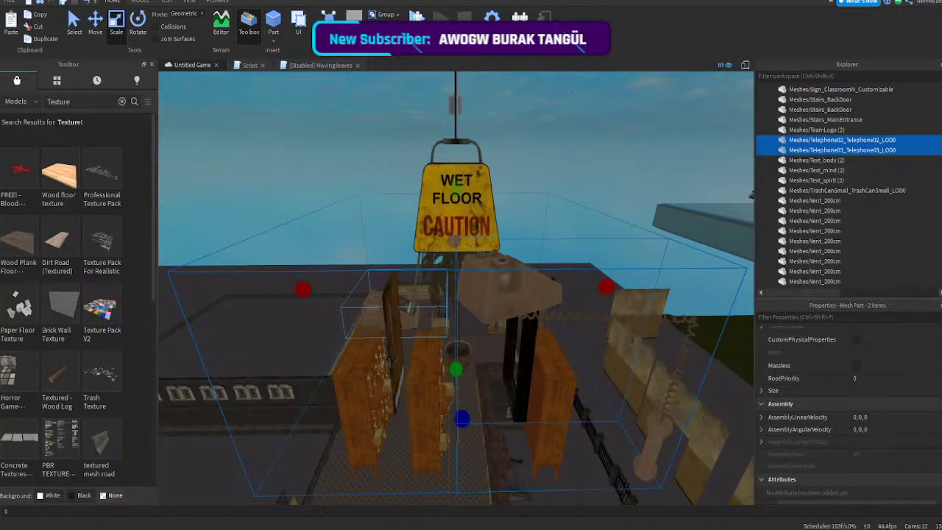
key("ctrl+z")
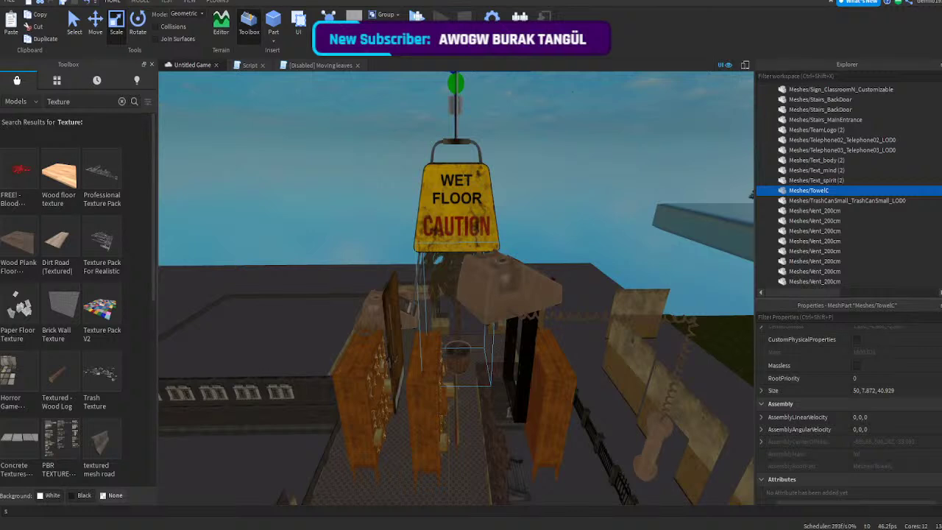
key("ctrl+v")
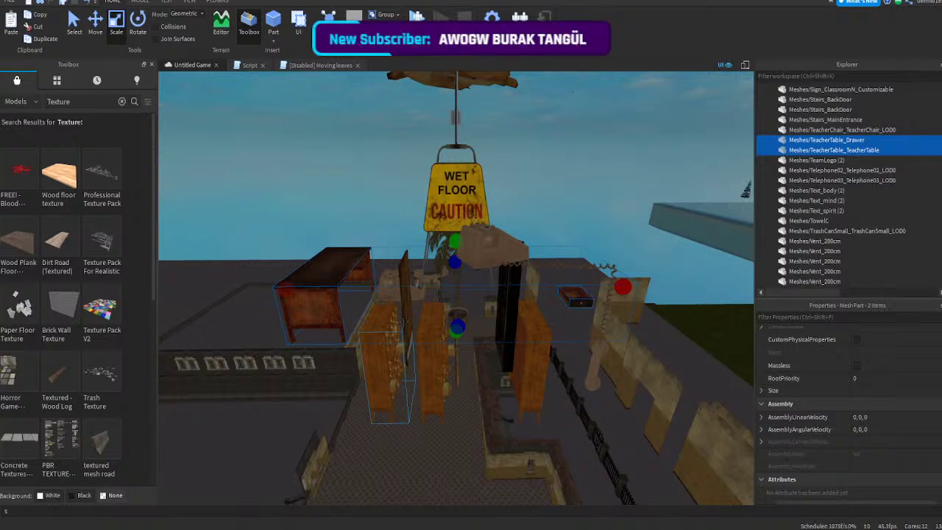
key("ctrl+z")
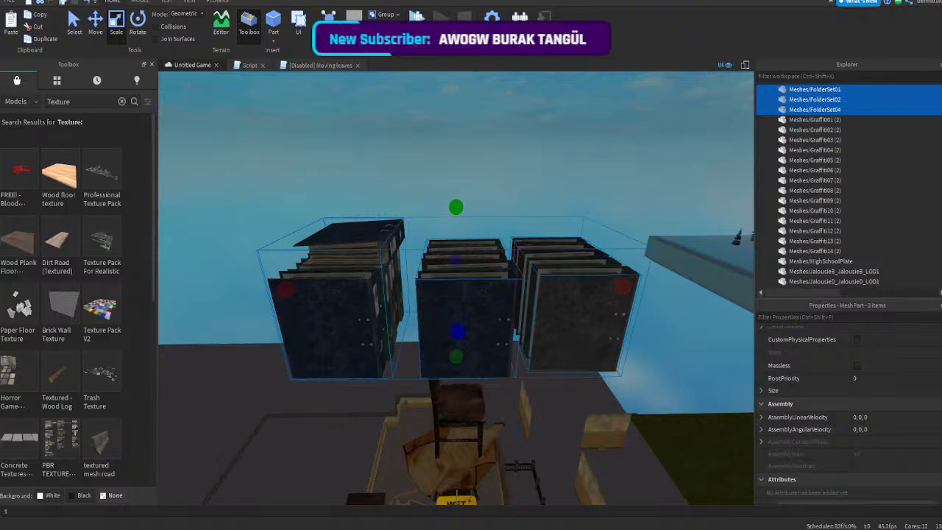
key("ctrl+z")
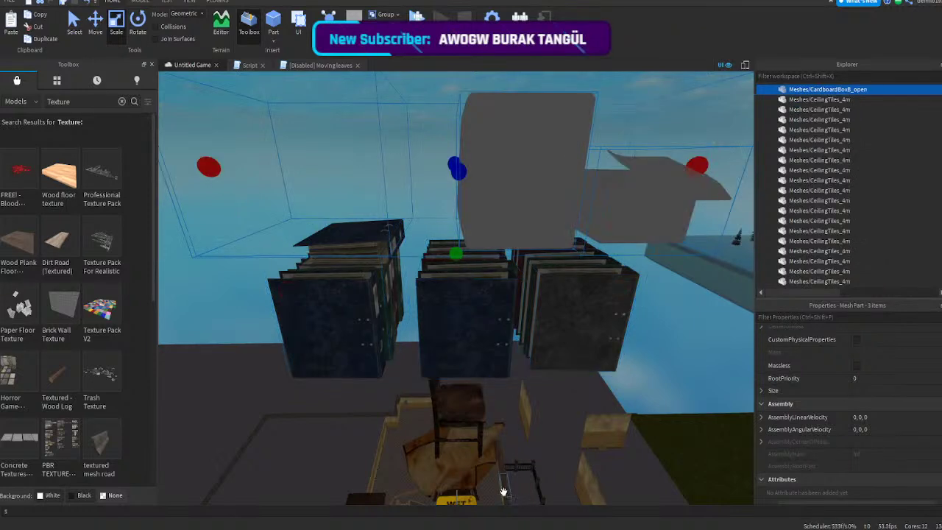